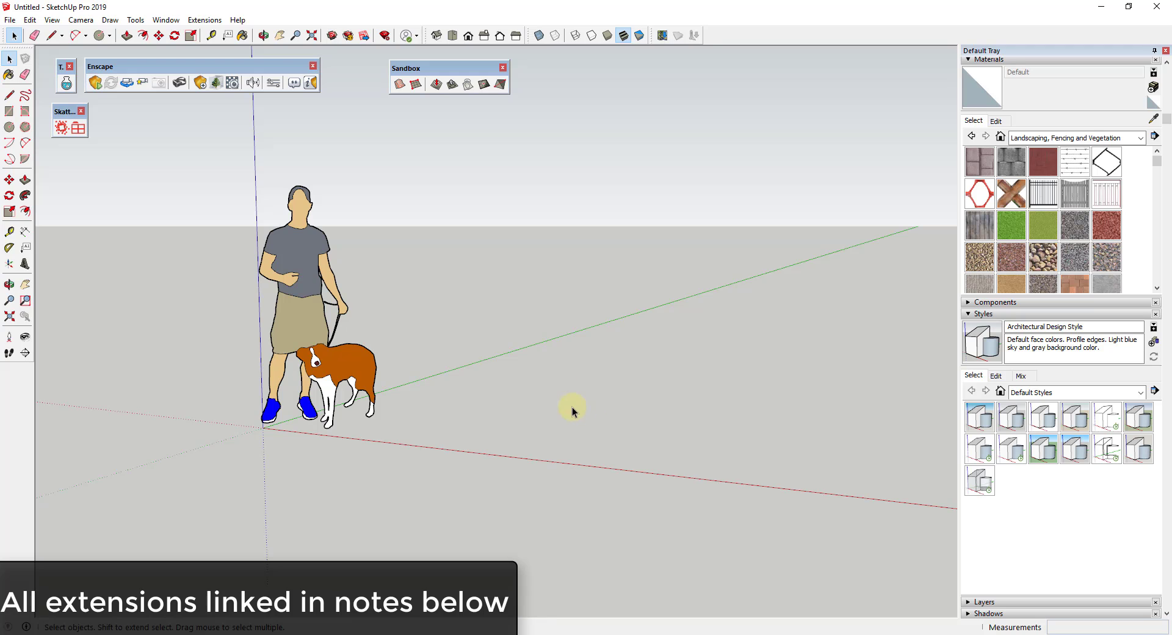
middle_click_drag(627, 400, 638, 398)
scroll(848, 427, "down", 2)
scroll(848, 427, "up", 1)
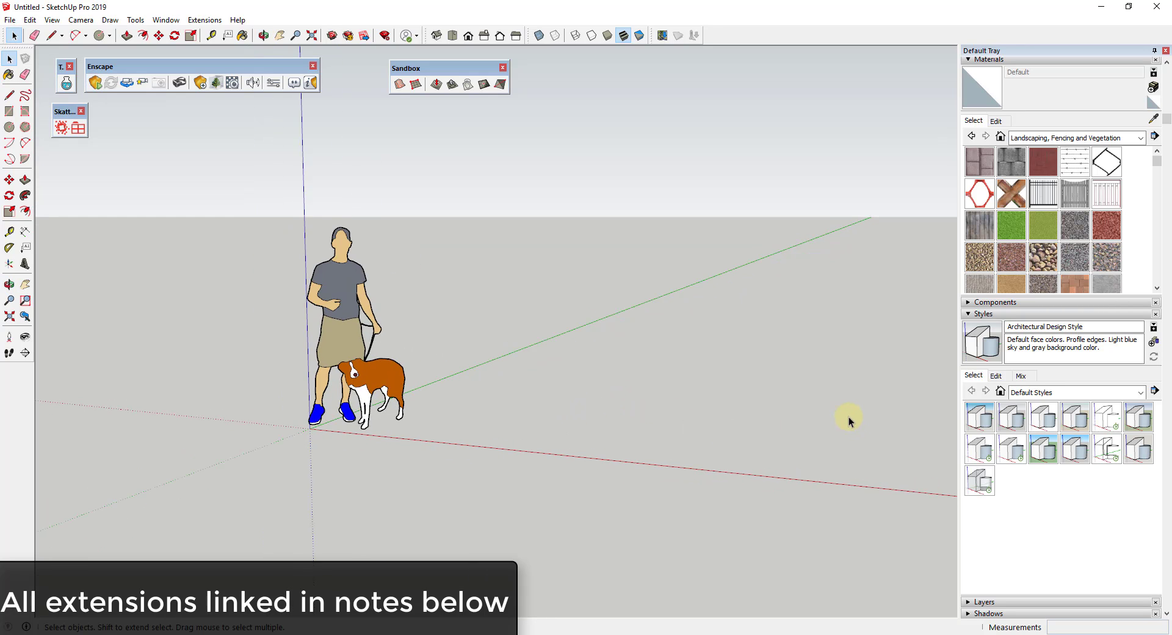
middle_click_drag(851, 419, 768, 398, "shift")
scroll(787, 360, "down", 2)
scroll(477, 301, "up", 2)
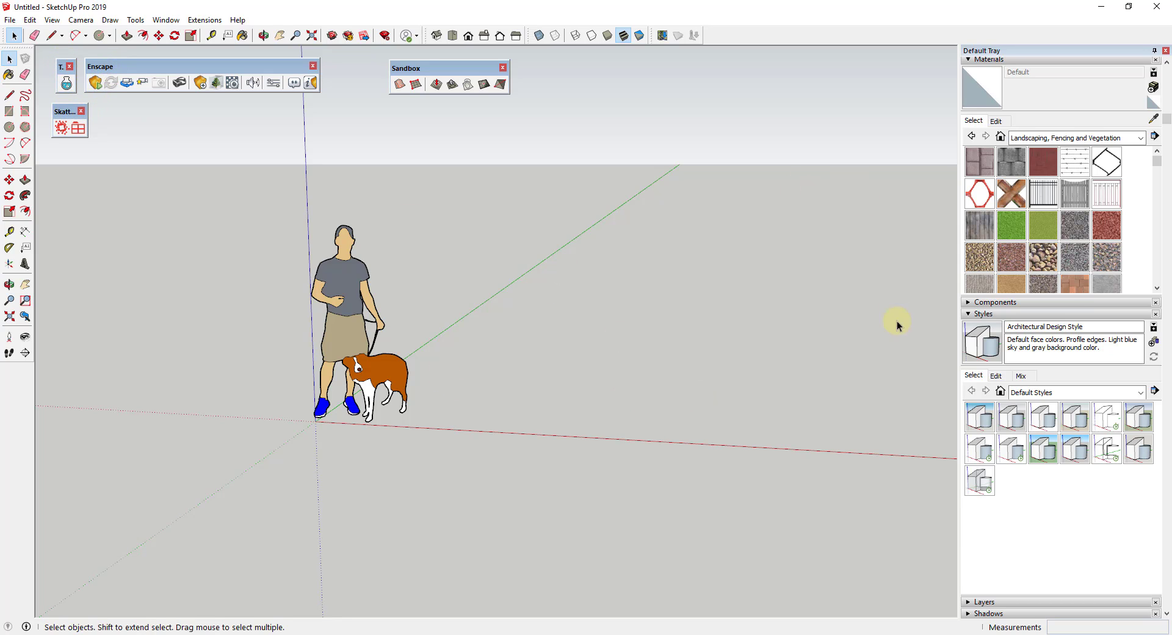
scroll(786, 282, "down", 2)
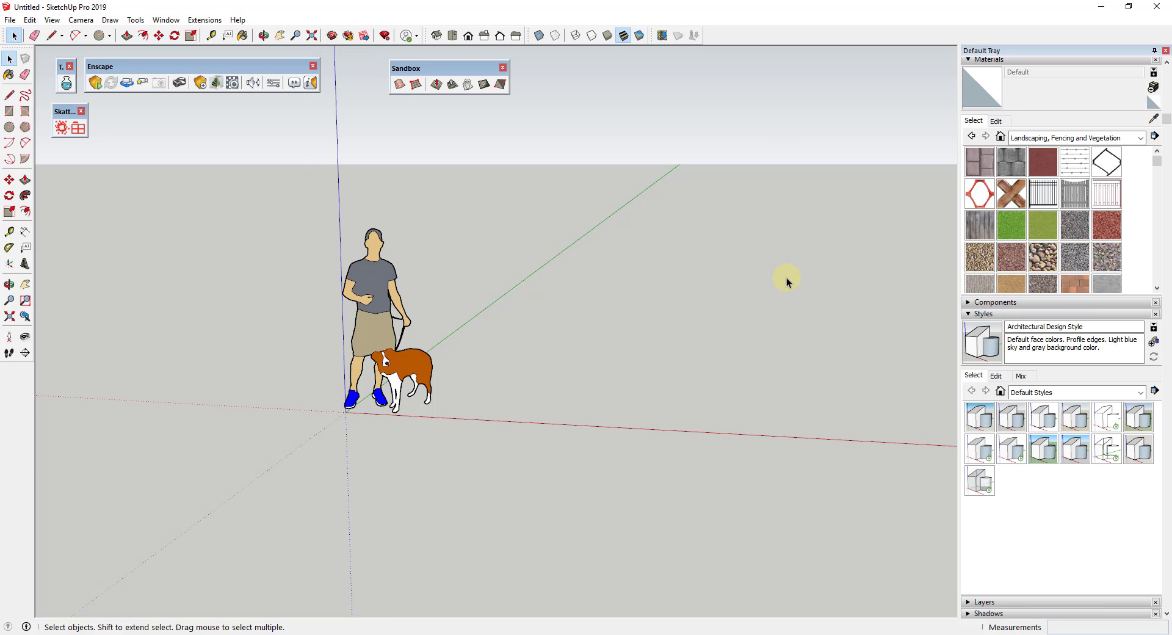
middle_click_drag(810, 274, 702, 257, "shift")
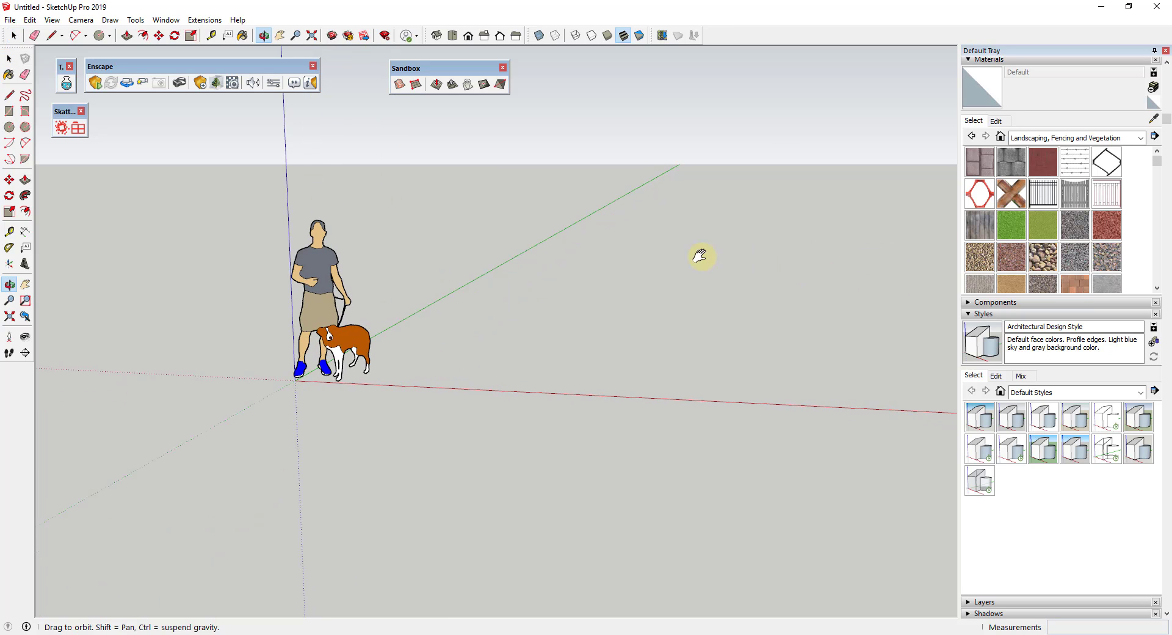
Step: Create a large rectangular flat Sandbox grid From Scratch beside the scale figure, with 5' grid spacing and sides along the green and red axes
left_click(415, 85)
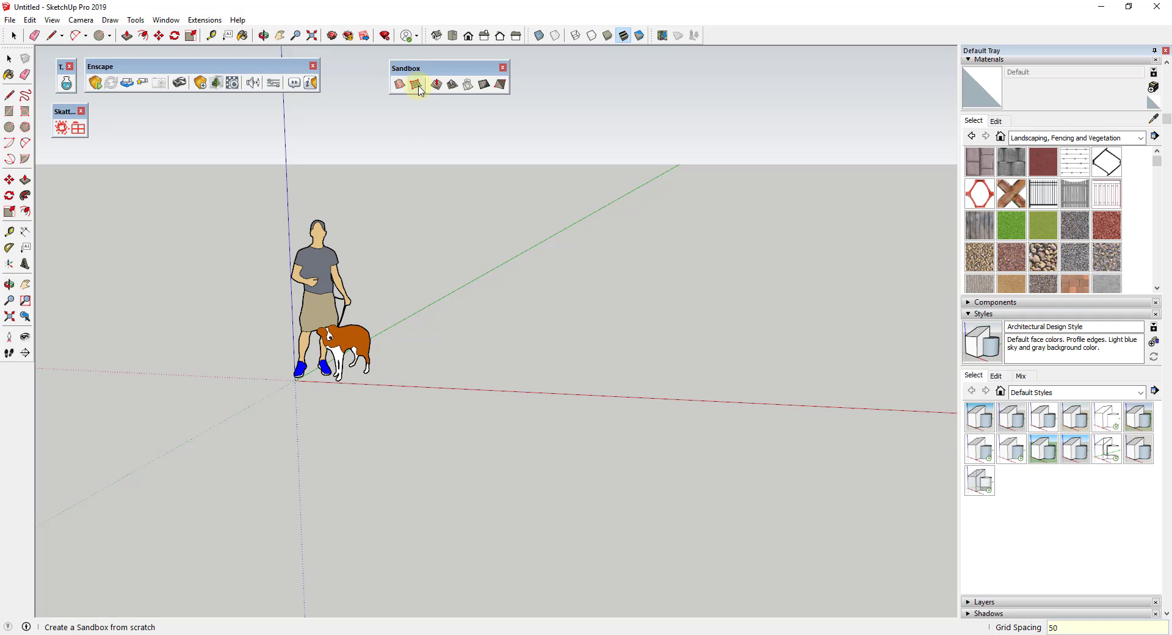
key("Return")
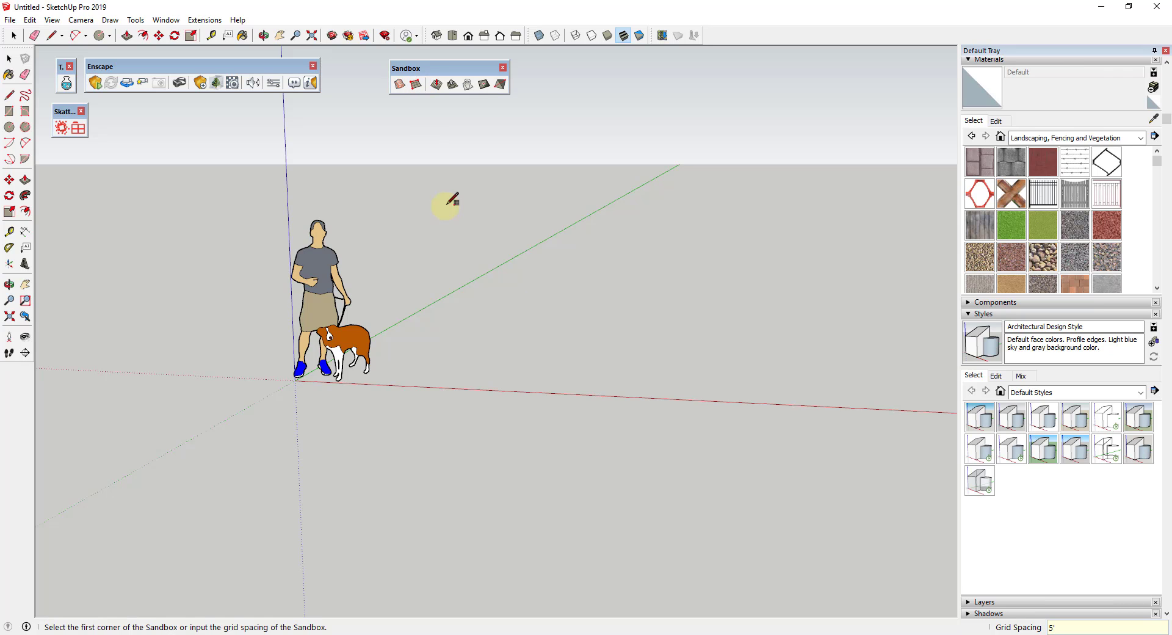
left_click(453, 379)
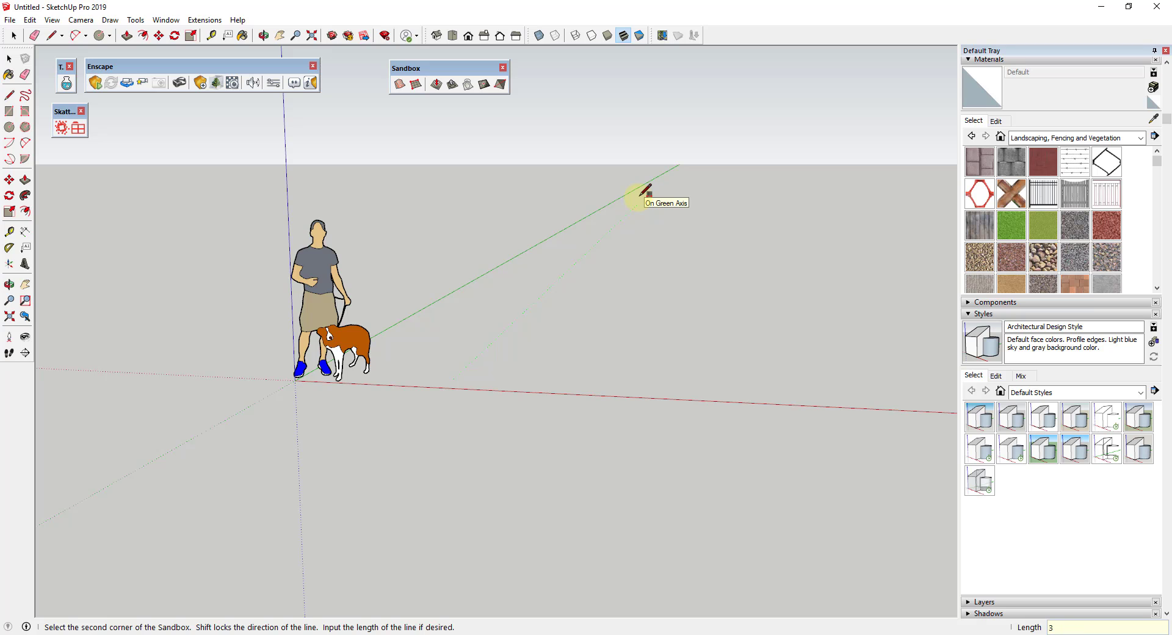
left_click(638, 196)
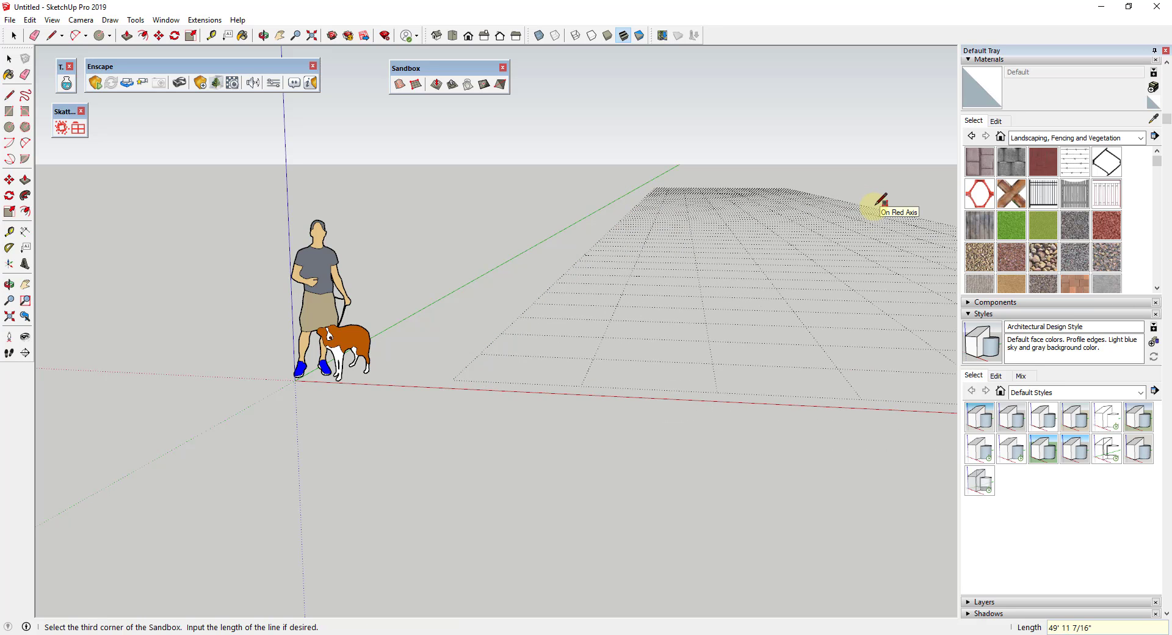
key("Return")
scroll(574, 276, "down", 10)
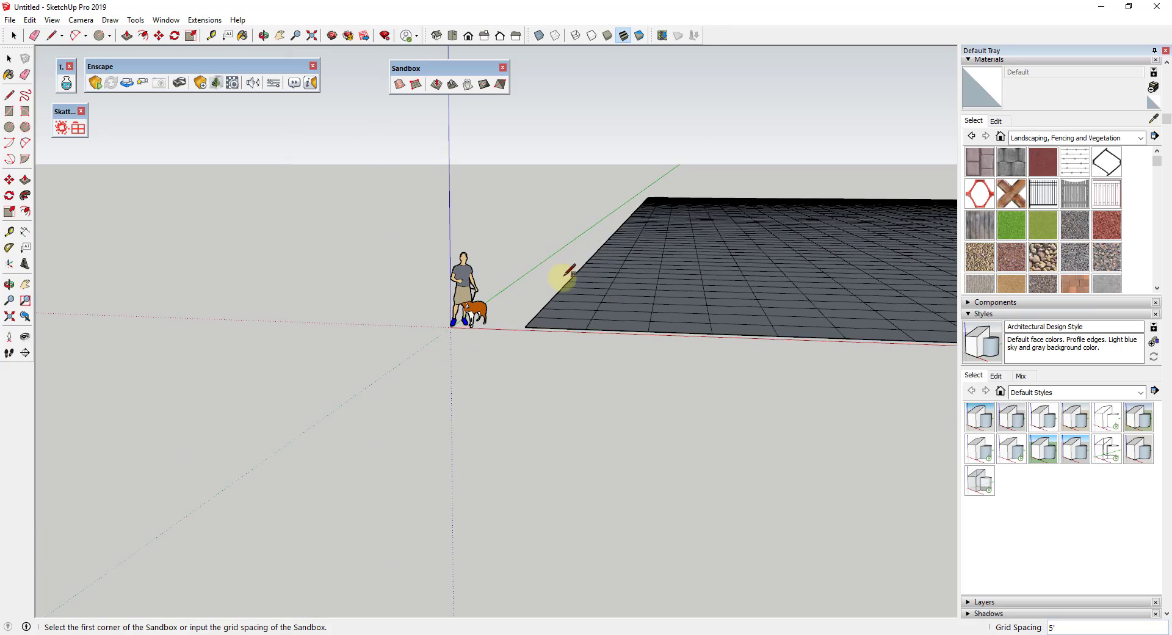
Step: Open the sandbox grid group for editing
middle_click_drag(651, 238, 635, 354)
scroll(806, 273, "down", 2)
scroll(1130, 301, "up", 1)
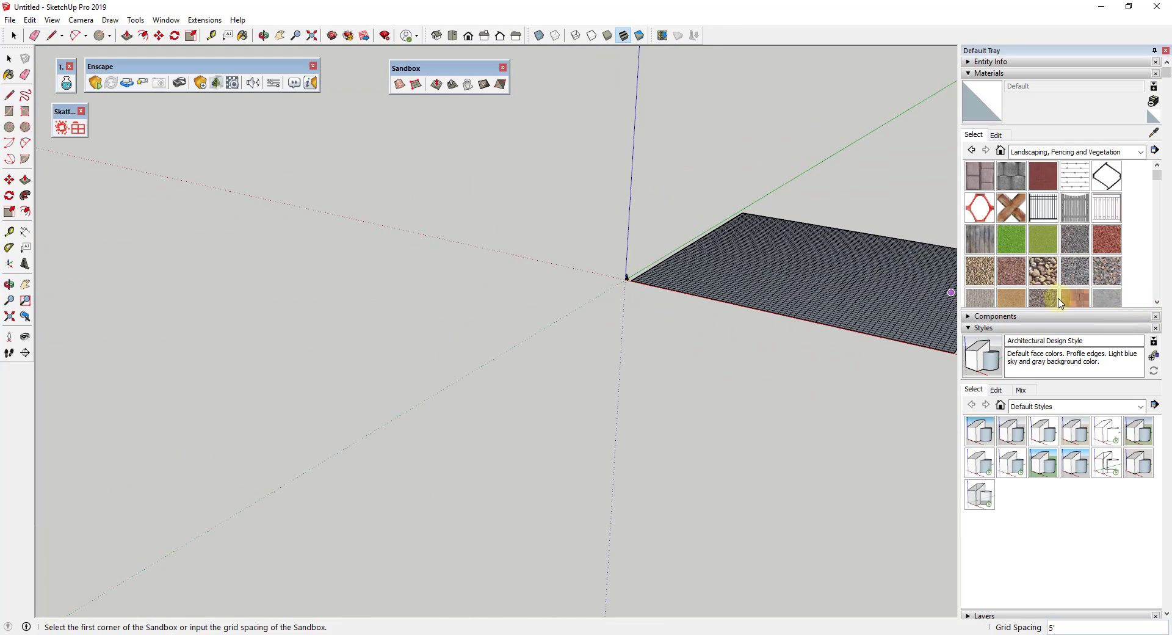
middle_click_drag(800, 287, 776, 291, "shift")
scroll(599, 269, "up", 4)
key("space")
double_click(653, 296)
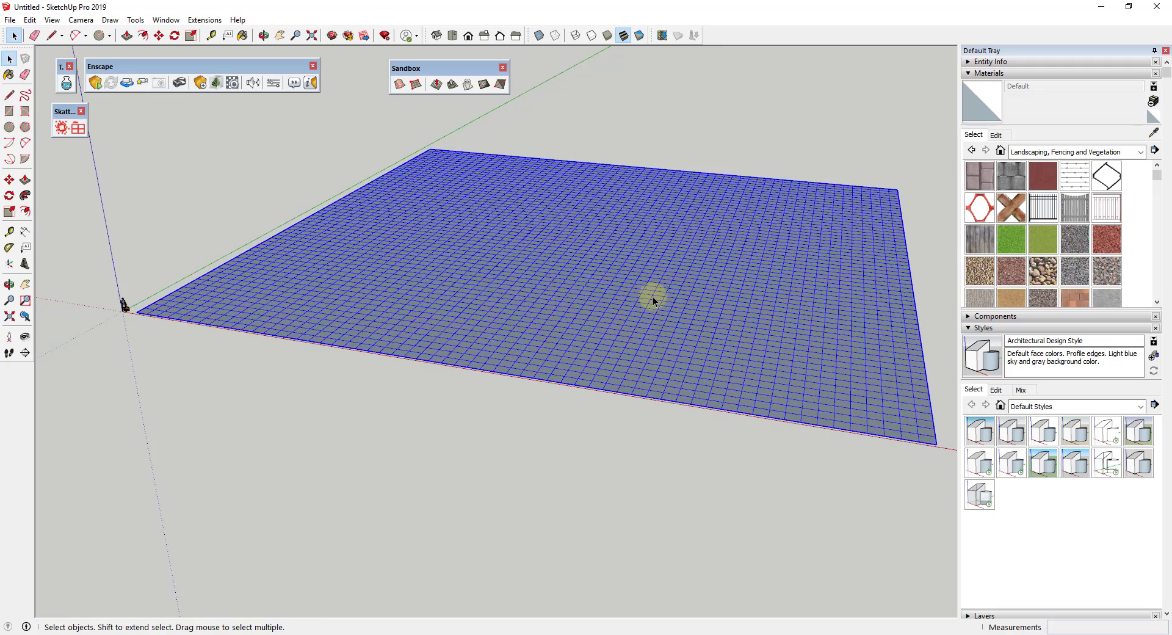
Step: Reverse all the faces of the sandbox grid and clear the selection
key("ctrl+a")
right_click(629, 274)
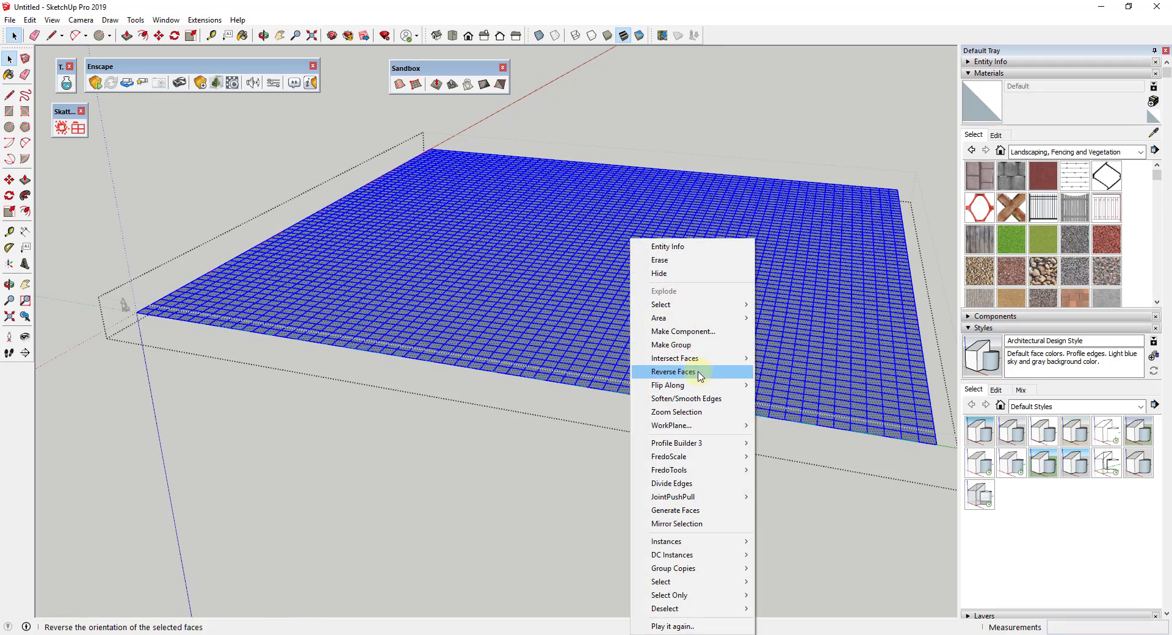
left_click(716, 302)
key("o")
left_click_drag(574, 246, 507, 207)
key("space")
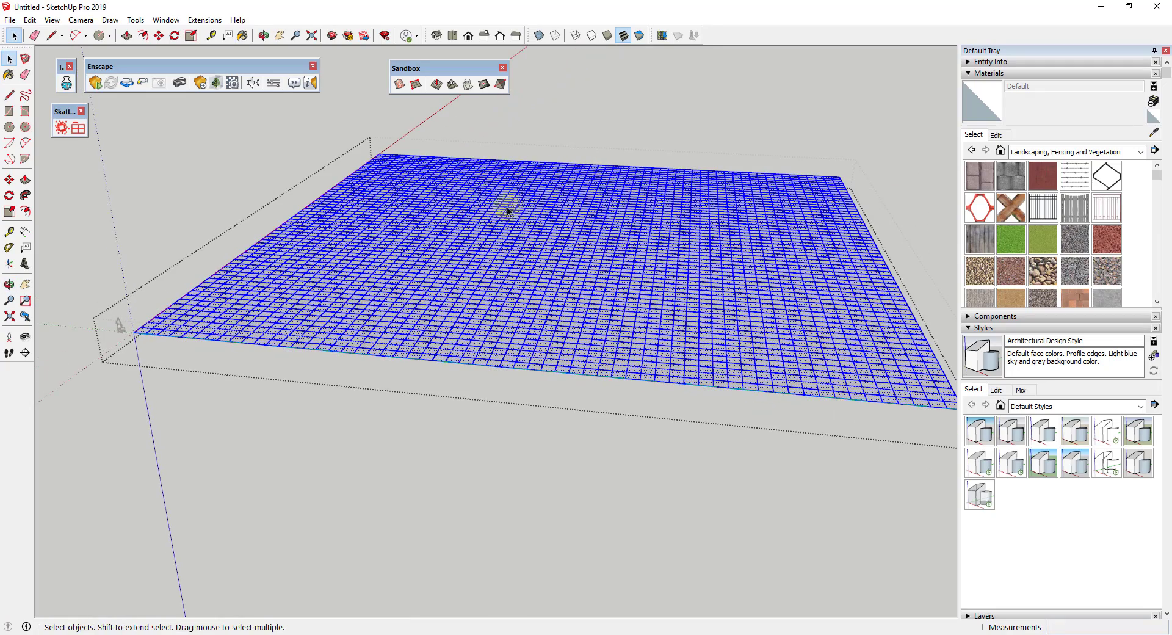
left_click(602, 130)
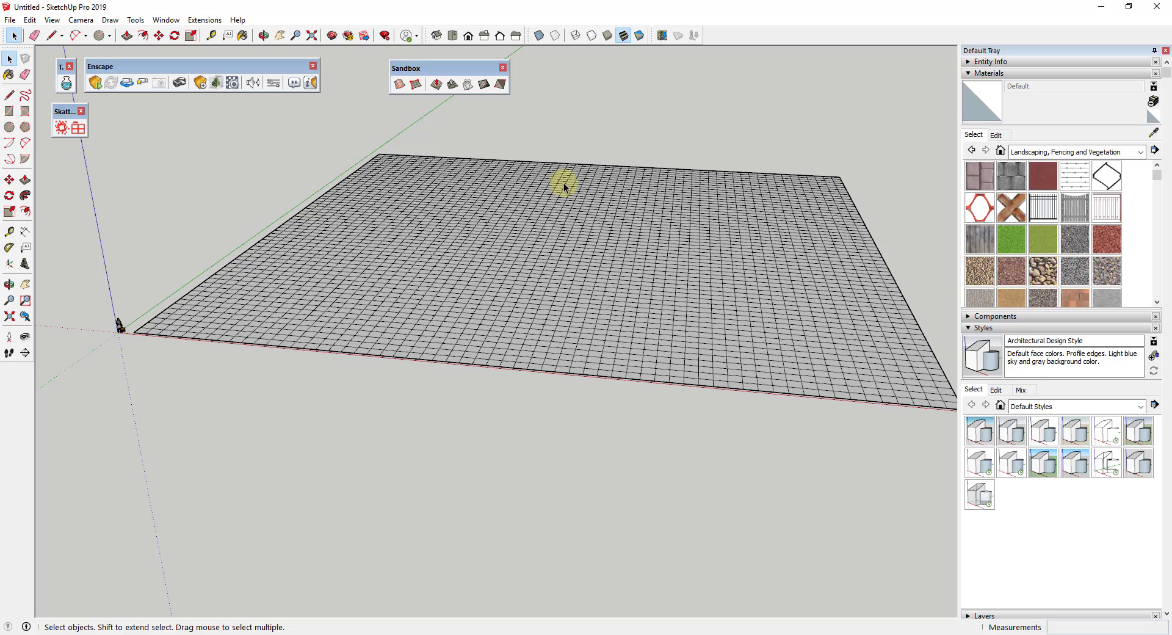
Step: Smoove three hills up along the grid's far edge with a 75' radius, the first about 22' high and the second about 17'
left_click(437, 84)
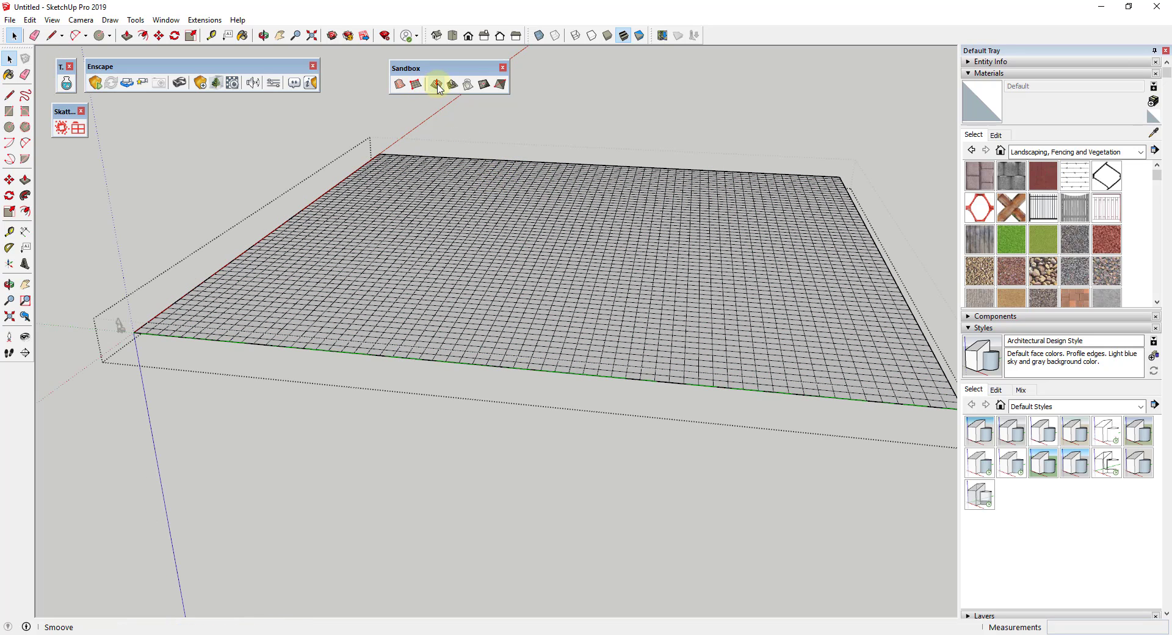
left_click(455, 166)
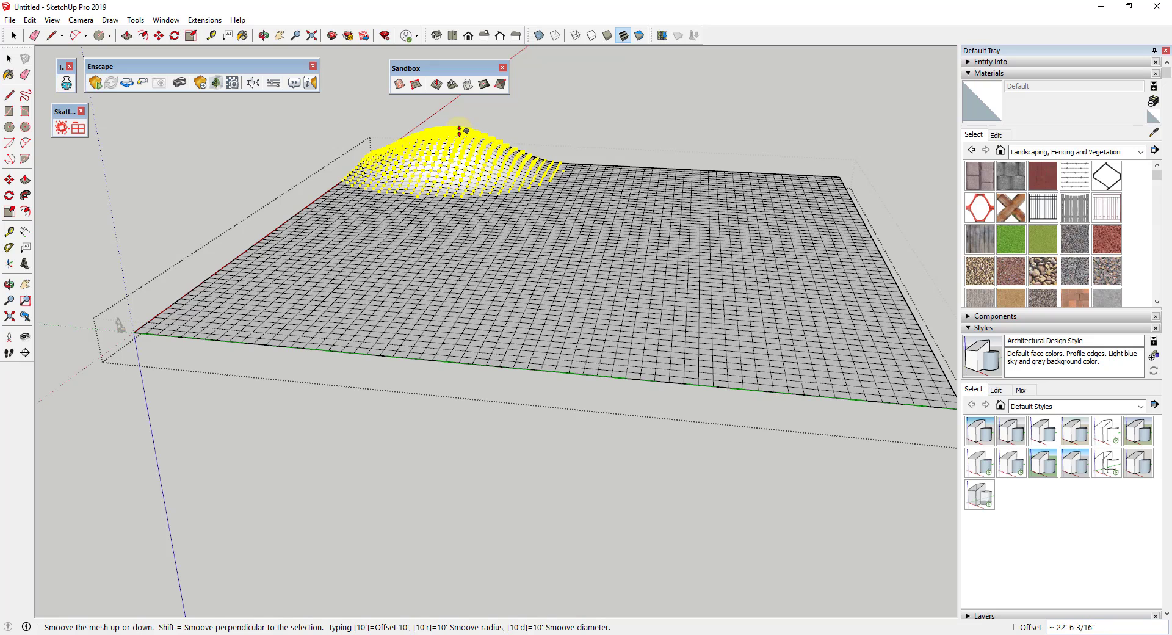
left_click(459, 130)
left_click(677, 188)
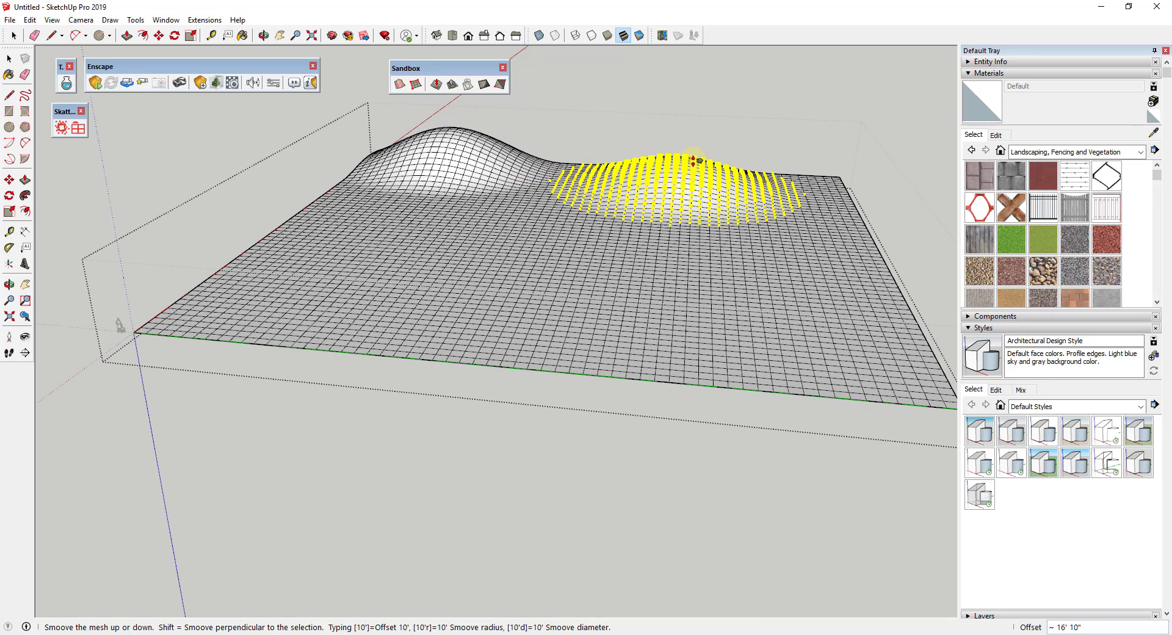
left_click(694, 160)
left_click(847, 196)
left_click(851, 189)
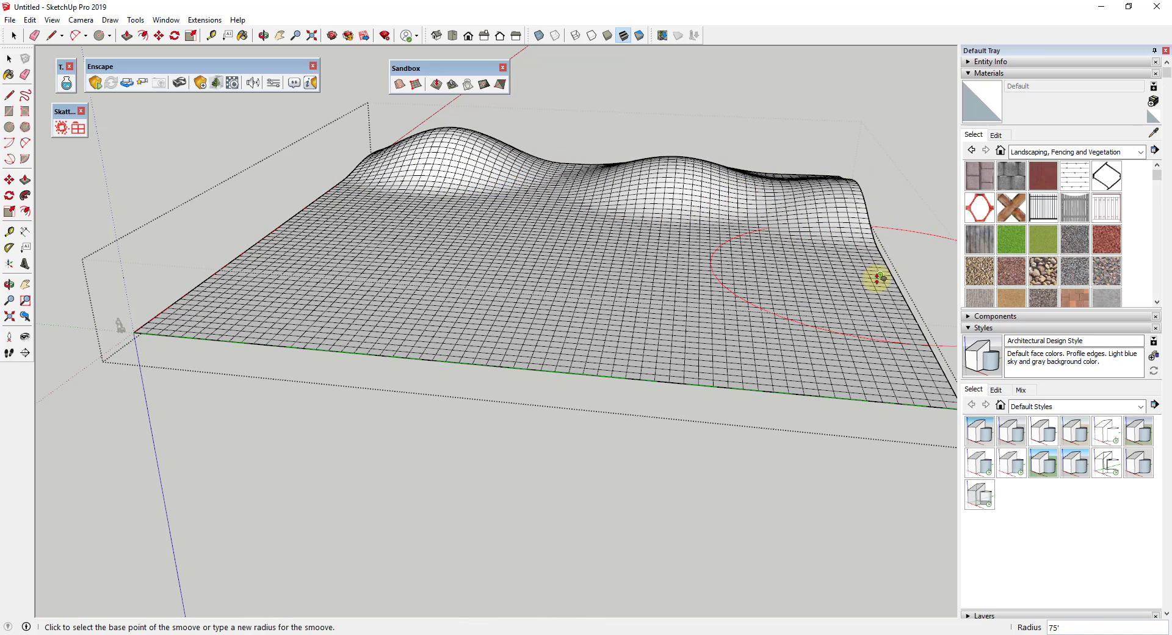
Step: Smoove two more hills along the grid's adjoining side edge, and raise the saddle between the first two far hills, with a 75' radius
left_click(880, 278)
left_click(889, 249)
left_click(902, 364)
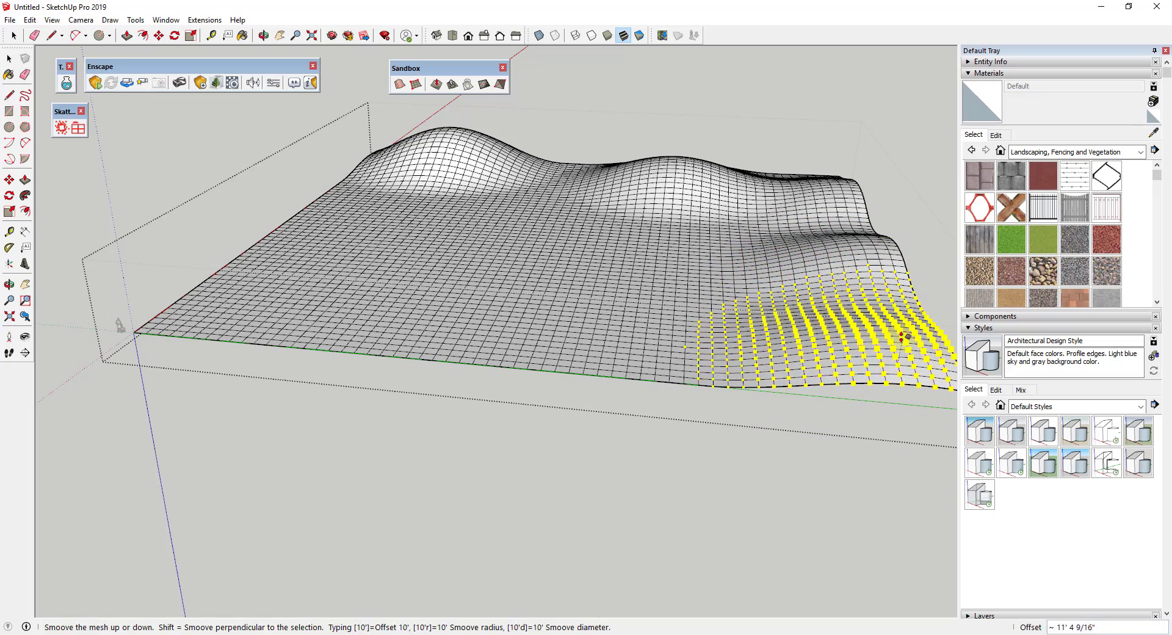
left_click(904, 337)
left_click(584, 164)
left_click(583, 160)
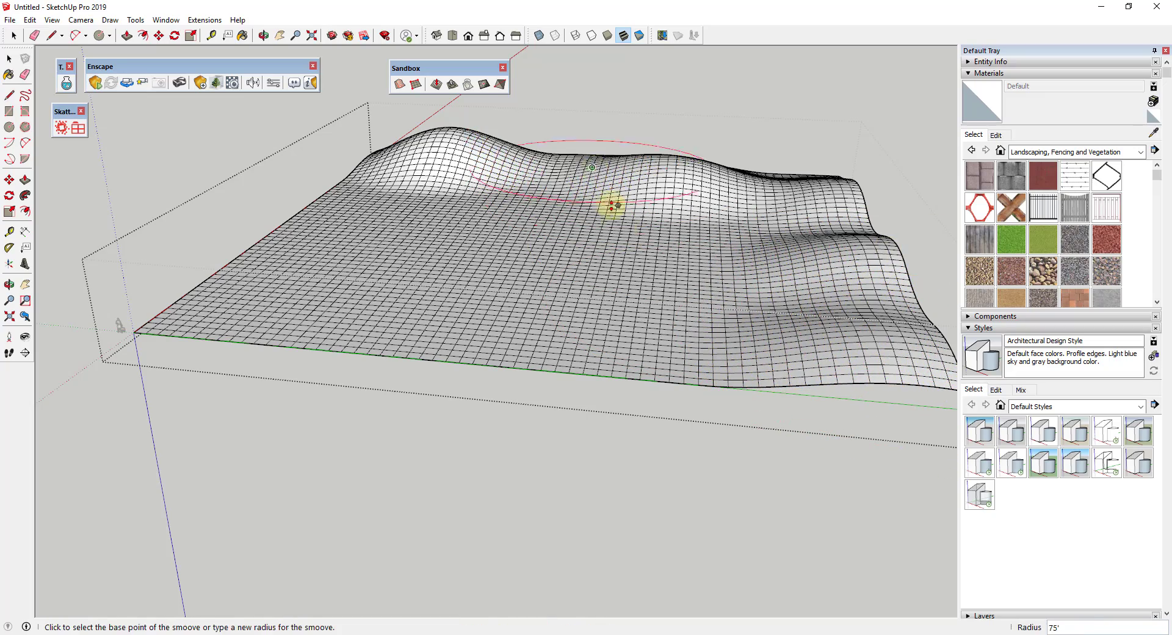
Step: Examine the shape of the hills from a low viewpoint near the ground, turning the camera with the Look Around tool
middle_click_drag(611, 204, 688, 202)
scroll(457, 218, "up", 4)
middle_click_drag(271, 266, 537, 243)
scroll(346, 211, "down", 2)
scroll(508, 207, "up", 3)
scroll(408, 230, "up", 2)
middle_click_drag(481, 293, 401, 202)
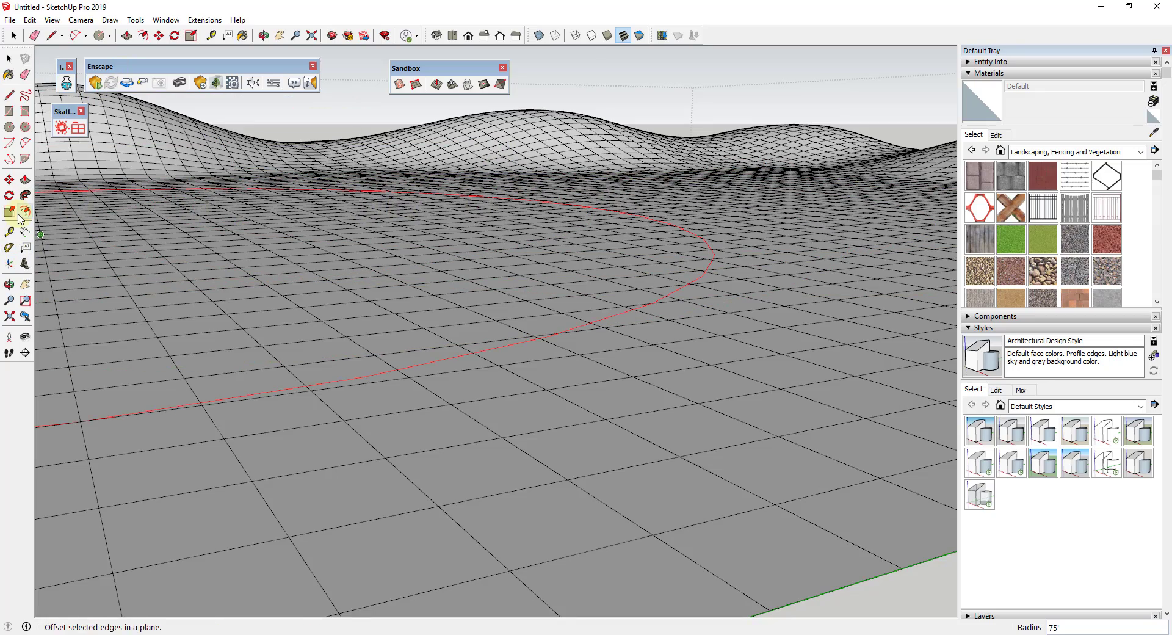
left_click(25, 337)
left_click_drag(427, 342, 722, 227)
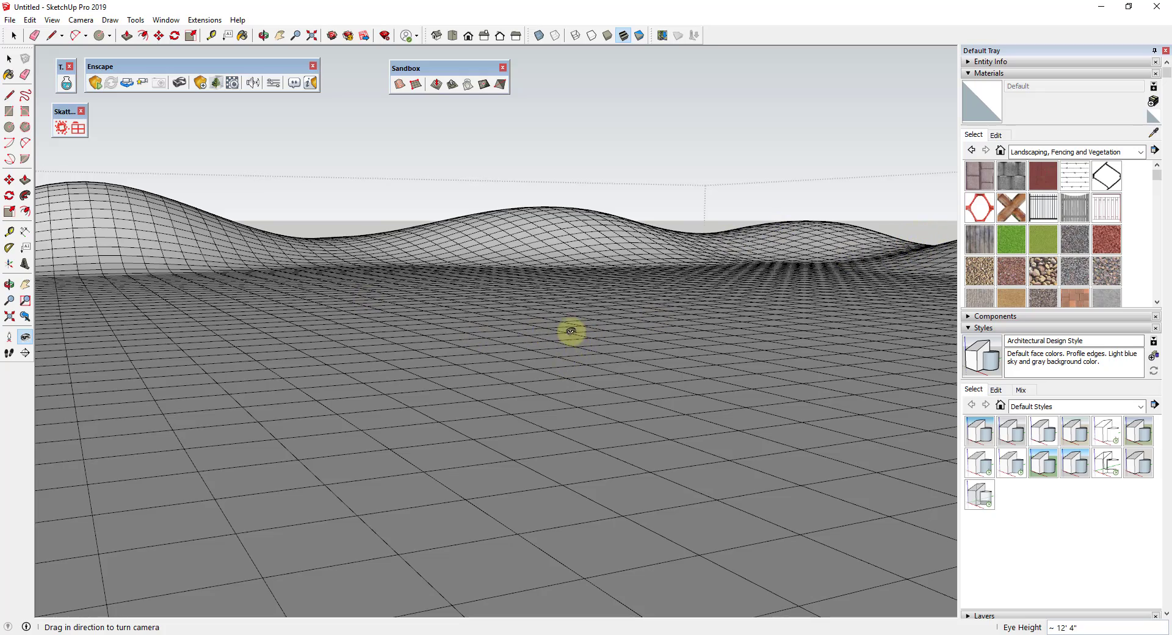
middle_click_drag(568, 332, 542, 350)
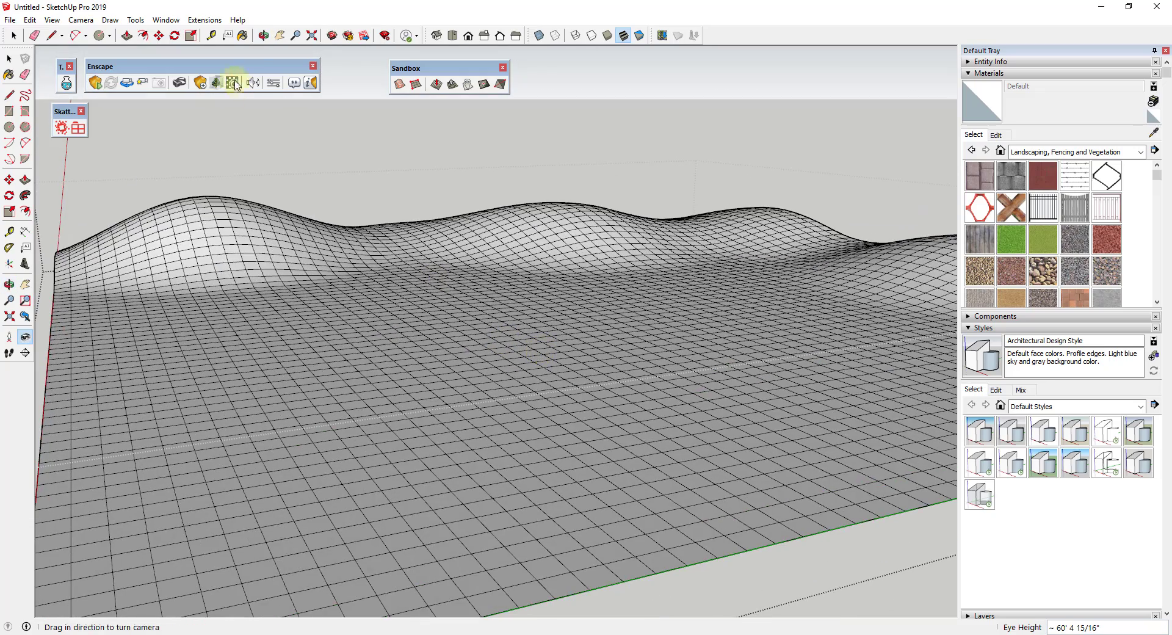
Step: Smoove two gentle undulations into the flat area in front of the far hills with a 50' radius
left_click(437, 87)
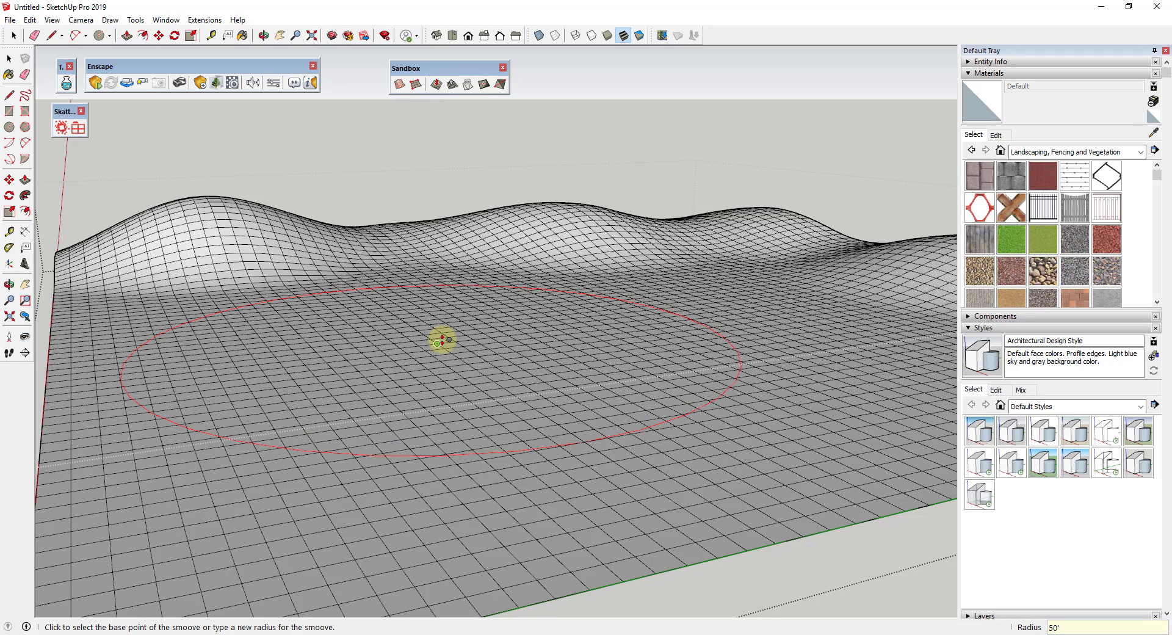
left_click(464, 299)
left_click(474, 315)
left_click(707, 281)
left_click(715, 274)
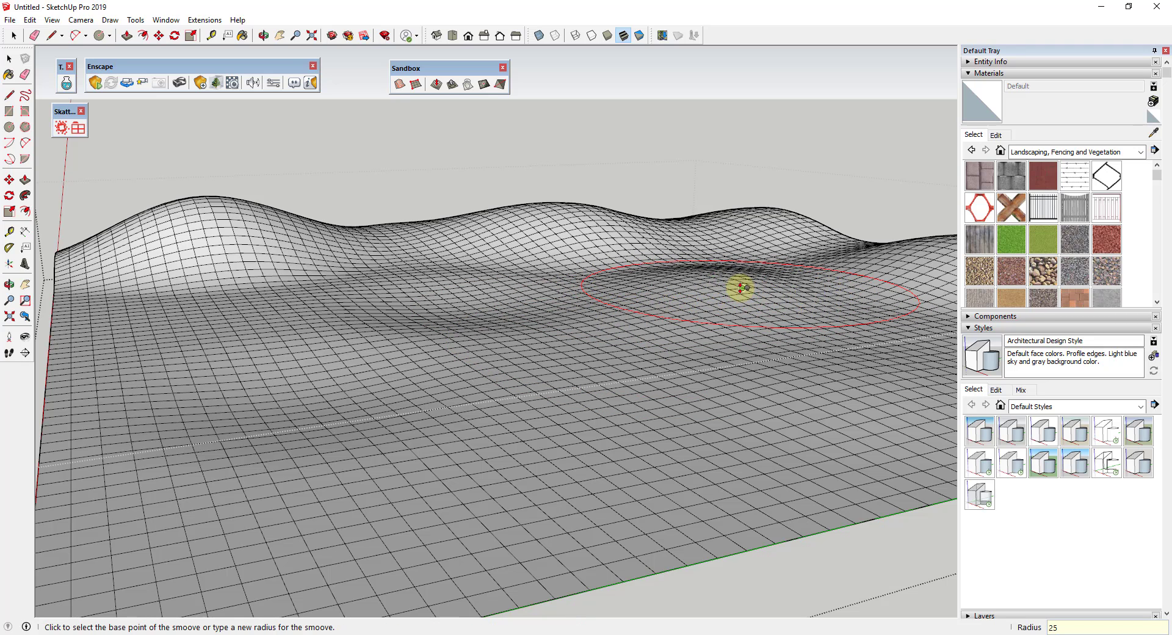
Step: Set the Smoove radius to 25' and shape small bumps across the flat foreground of the terrain
key("Return")
left_click(788, 343)
left_click(569, 365)
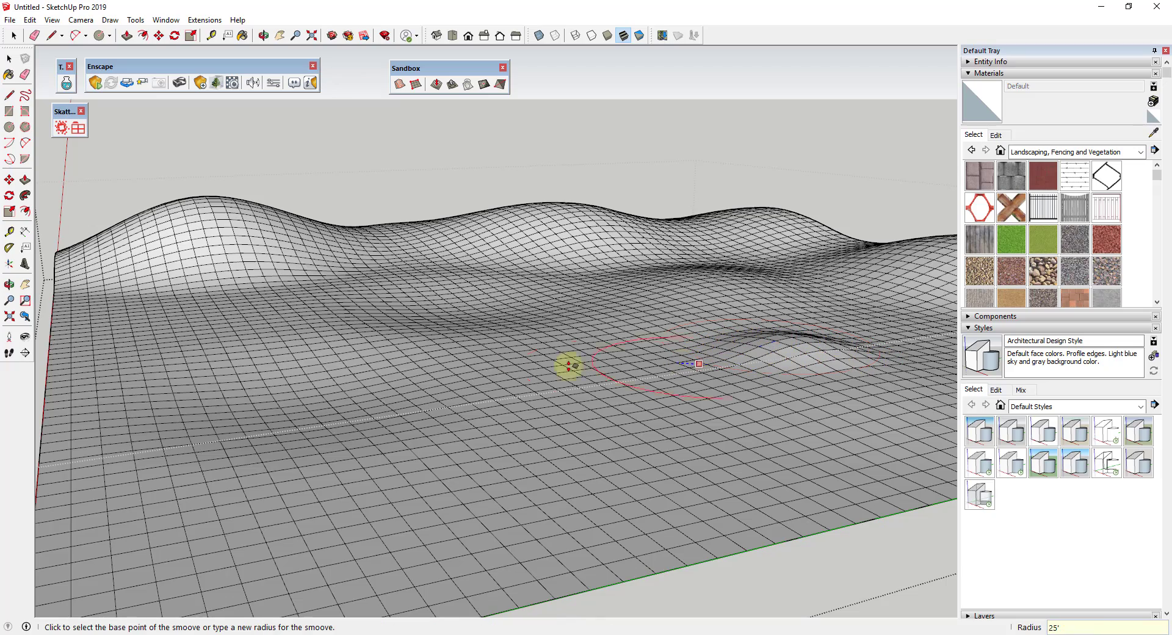
left_click(204, 306)
left_click(123, 328)
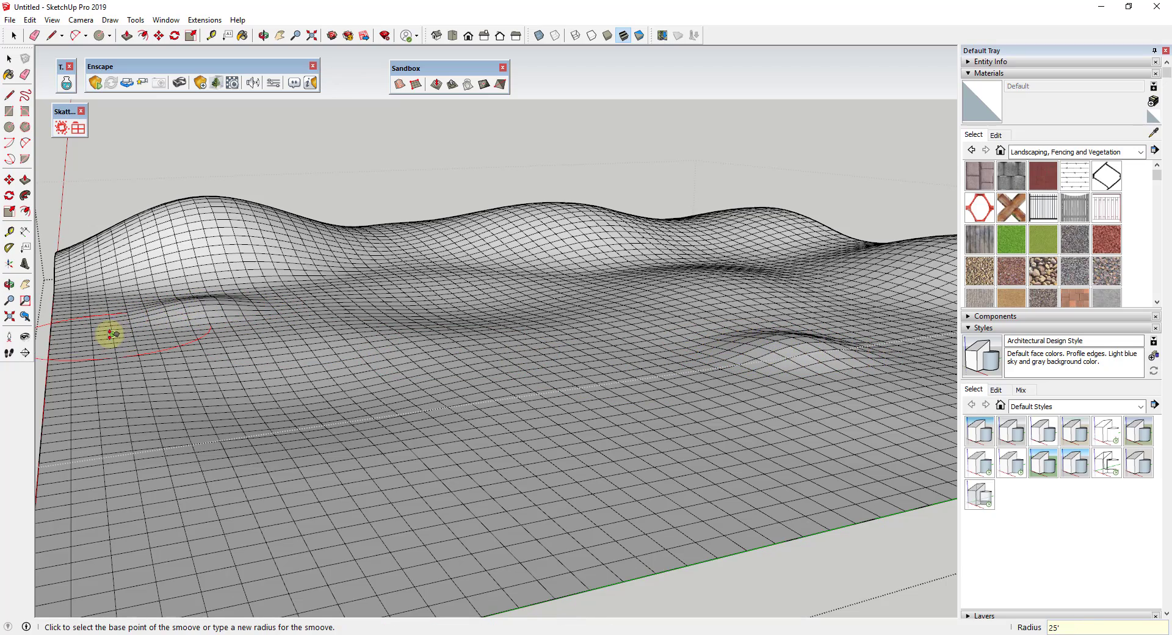
left_click(149, 427)
left_click(183, 422)
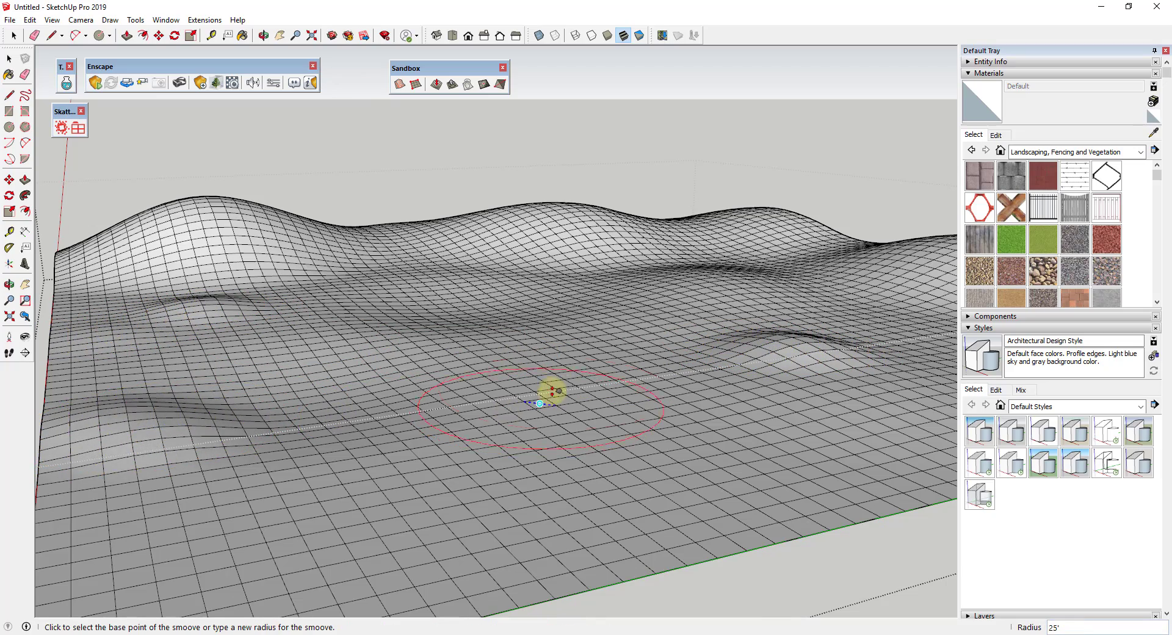
Step: Close the terrain group and soften its edges to 21 degrees between normals, with Smooth normals and Soften coplanar on
middle_click_drag(553, 391, 586, 247)
key("space")
scroll(582, 248, "down", 5)
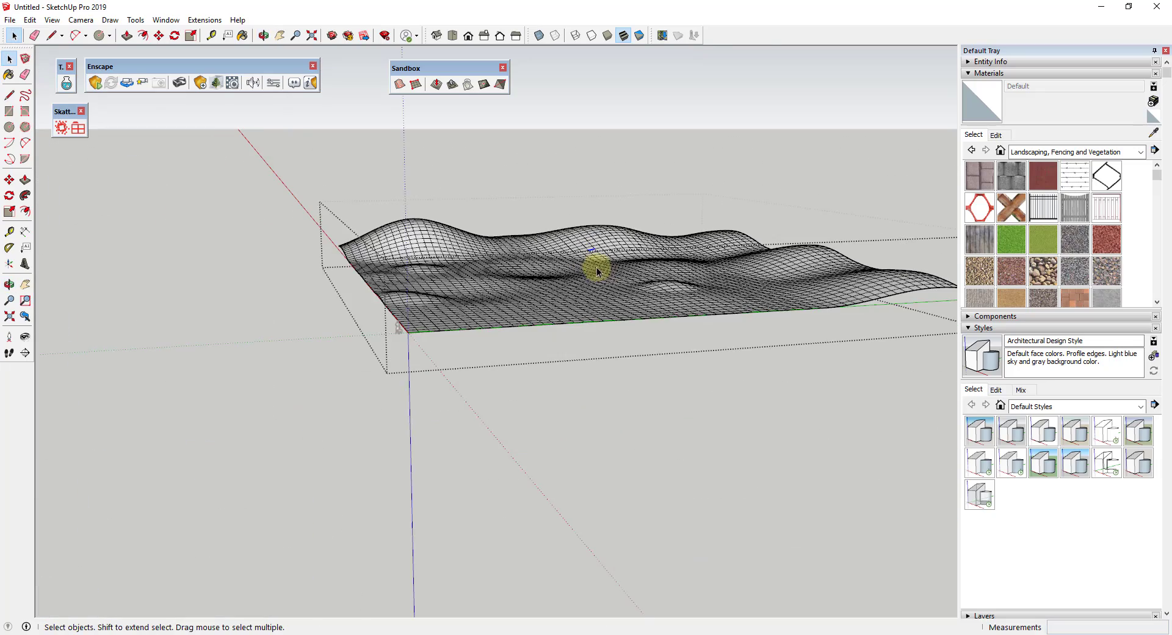
left_click(670, 387)
left_click(635, 276)
middle_click_drag(635, 276, 688, 305)
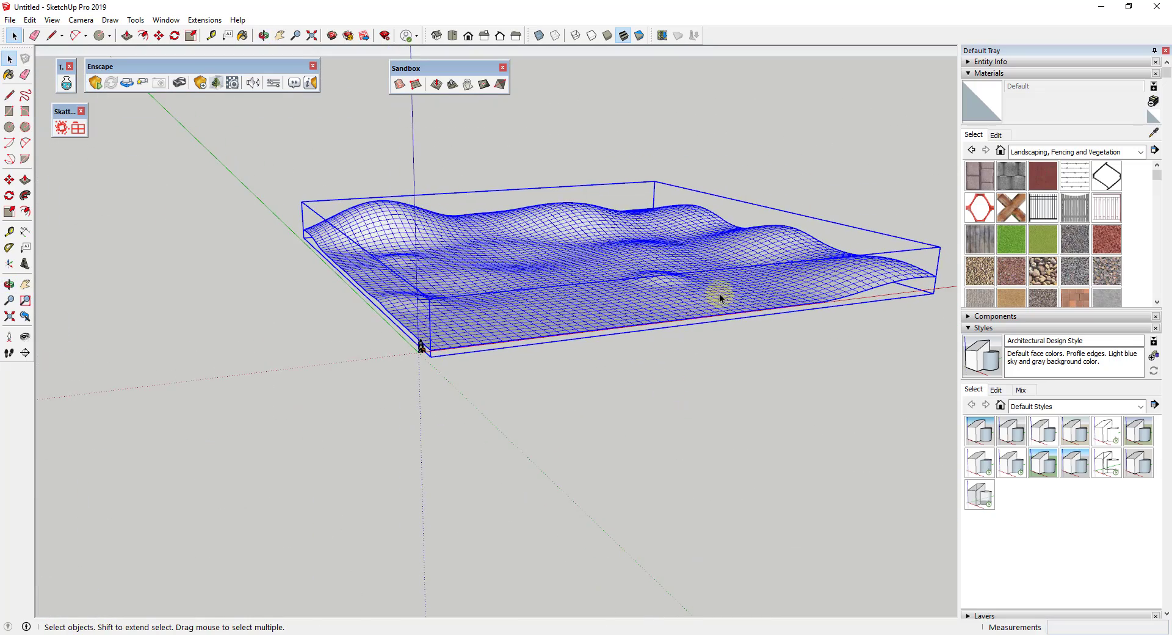
scroll(1086, 484, "down", 3)
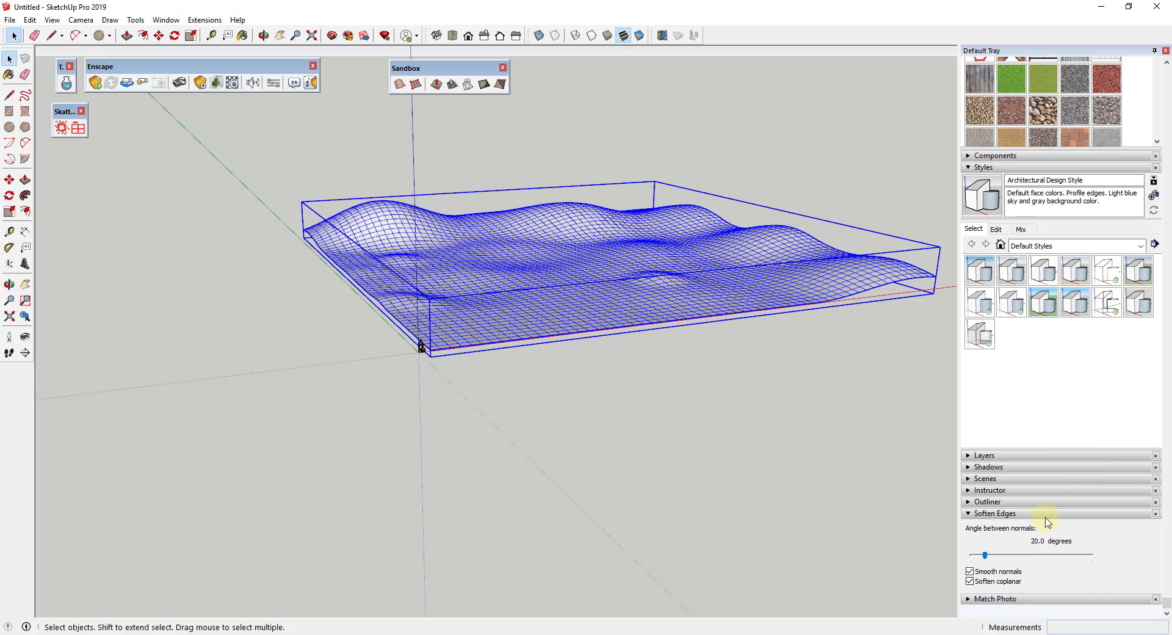
left_click(986, 555)
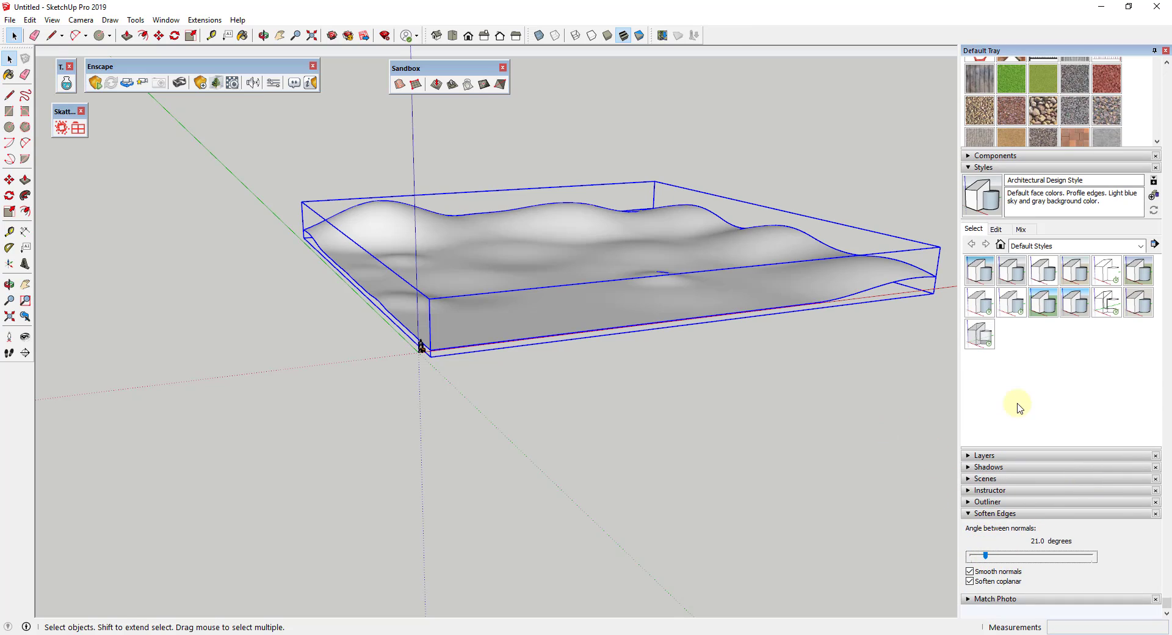
middle_click_drag(737, 278, 735, 248)
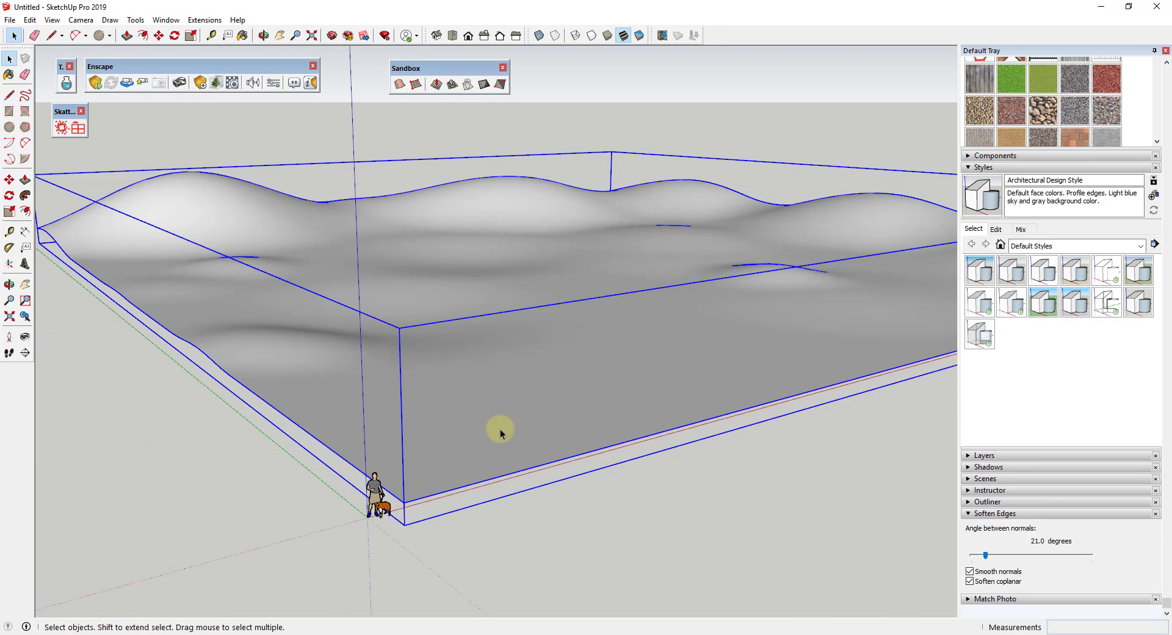
scroll(567, 405, "up", 4)
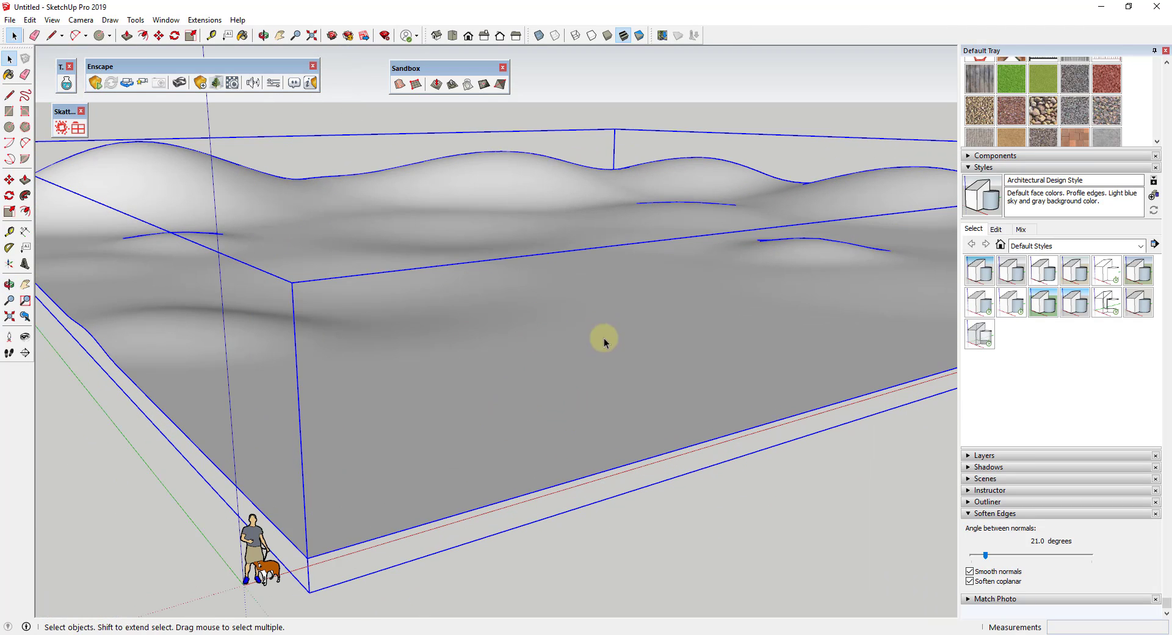
middle_click_drag(401, 536, 401, 395)
scroll(358, 555, "up", 3)
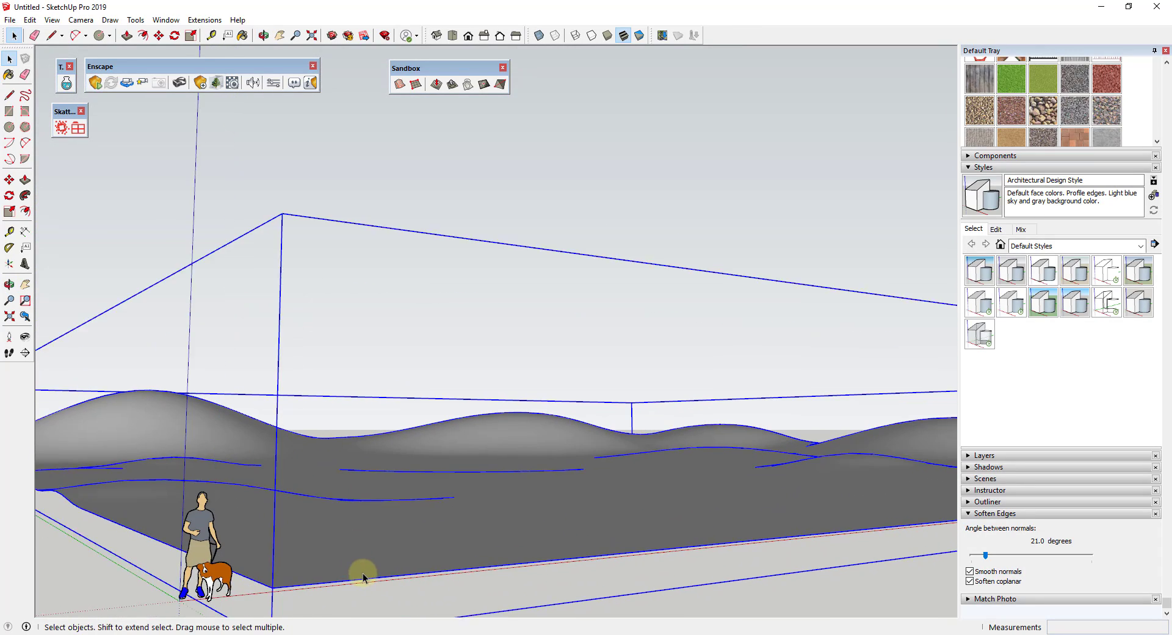
Step: Paint the terrain group with Grass Light Green from the Landscaping, Fencing and Vegetation materials
scroll(360, 549, "up", 3)
scroll(513, 413, "down", 1)
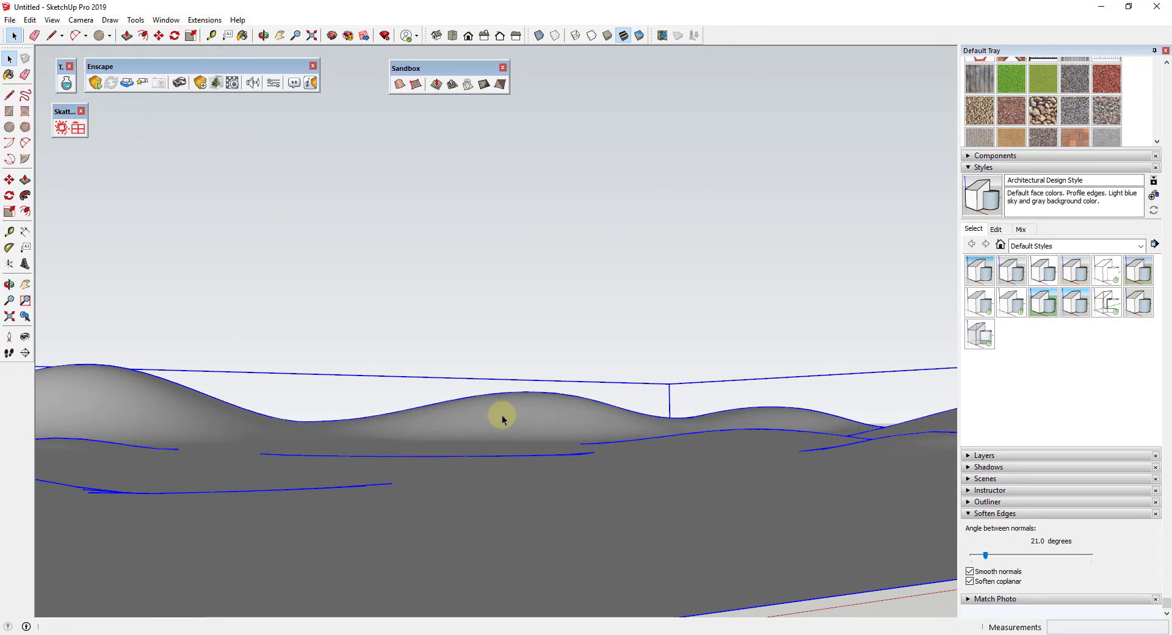
middle_click_drag(476, 451, 819, 513)
scroll(680, 450, "down", 5)
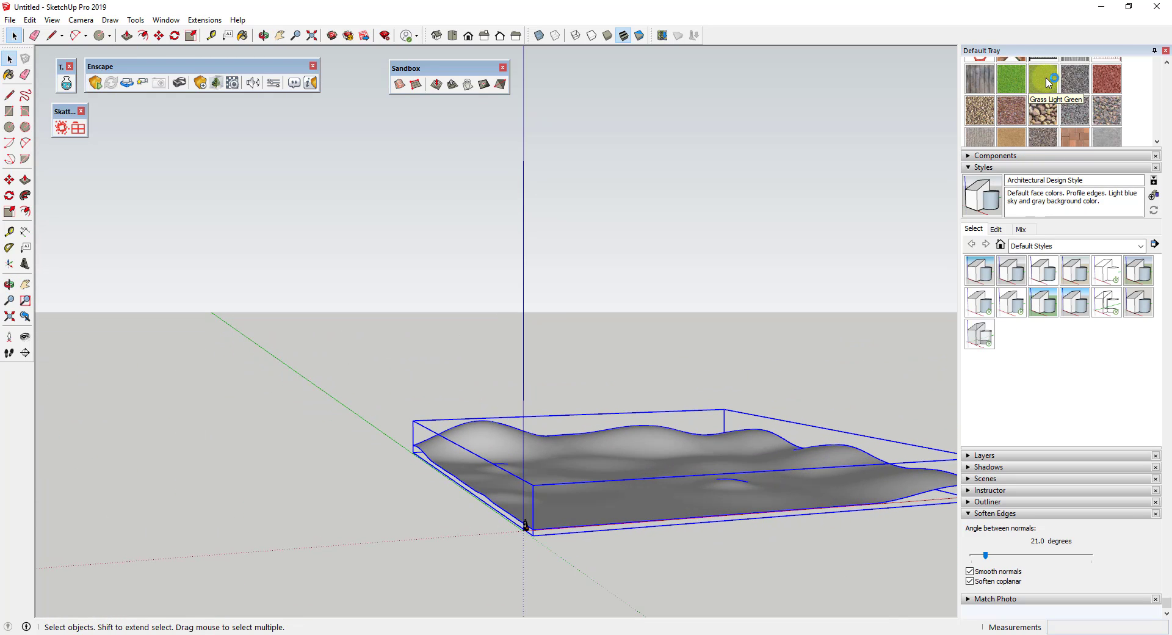
scroll(1060, 440, "up", 3)
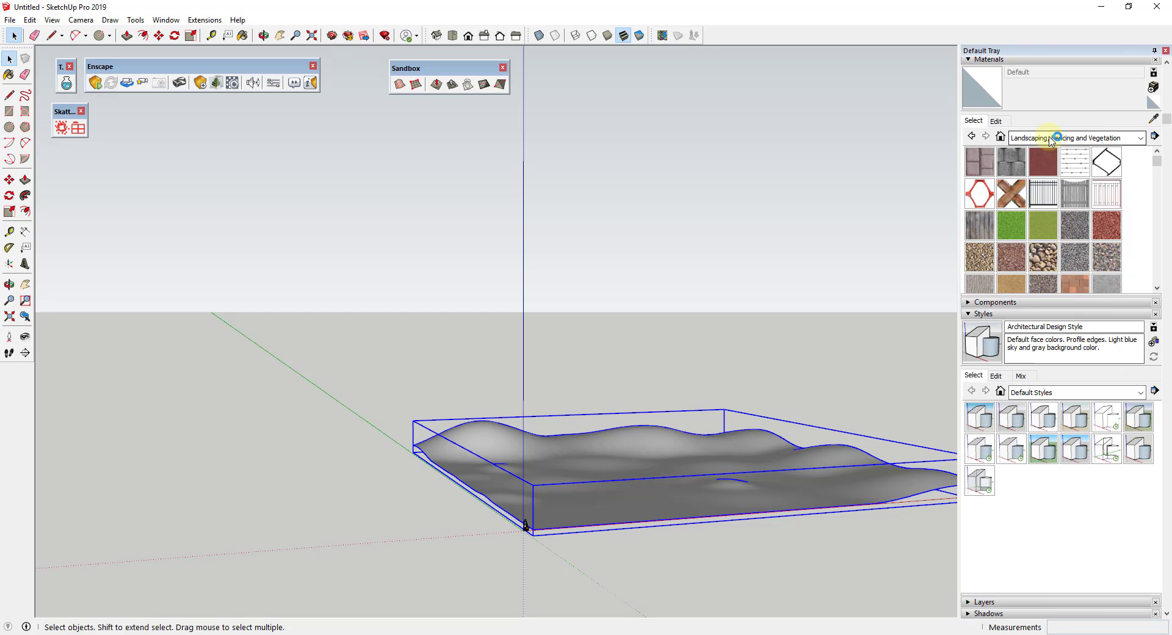
left_click(1047, 236)
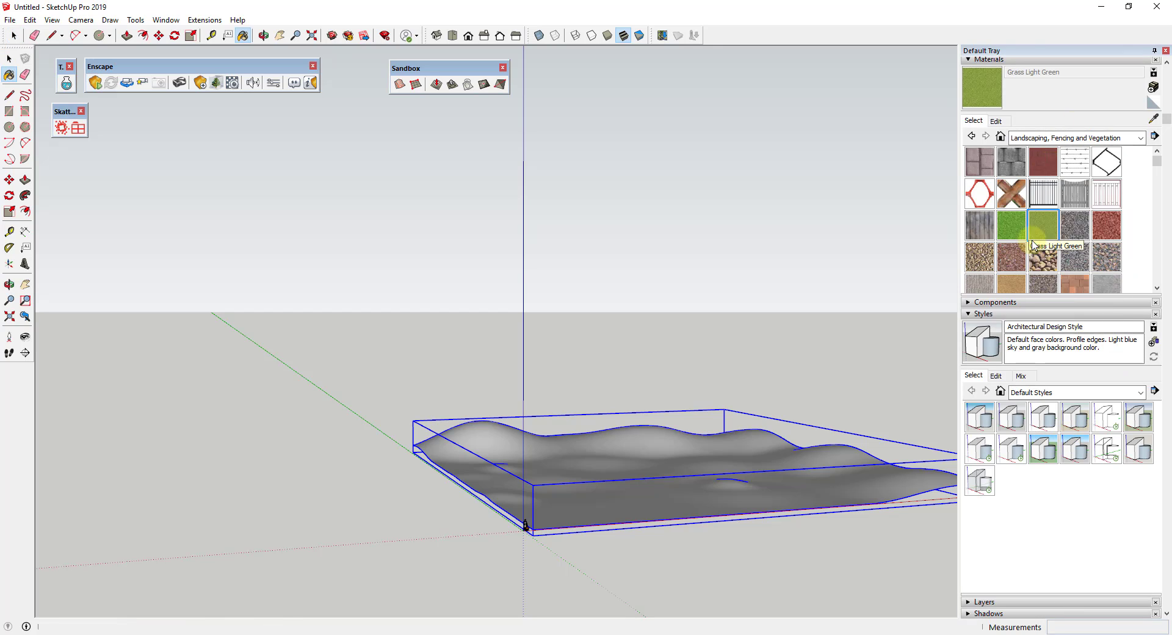
left_click(691, 475)
Step: Launch the Enscape live render with the camera close over the green hills, and move its window aside to get back to SketchUp
middle_click_drag(586, 489, 724, 554)
scroll(724, 553, "up", 10)
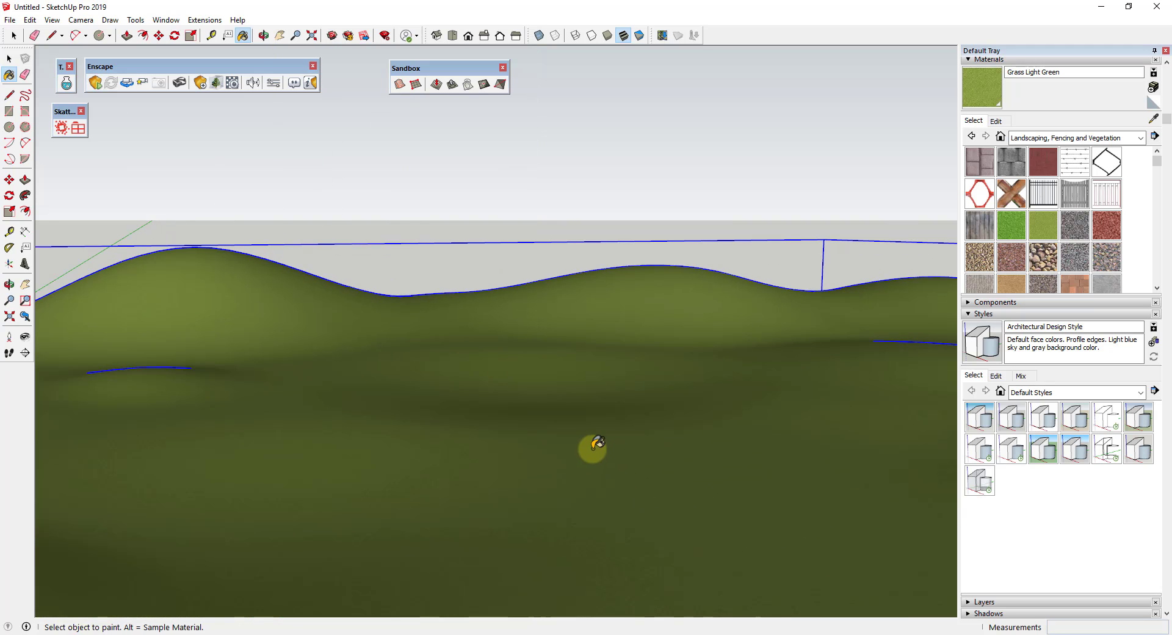
mouse_move(592, 450)
middle_mouse_down()
mouse_move(657, 384)
mouse_move(630, 441)
mouse_move(686, 384)
mouse_move(699, 322)
mouse_move(827, 374)
mouse_move(799, 360)
middle_mouse_up()
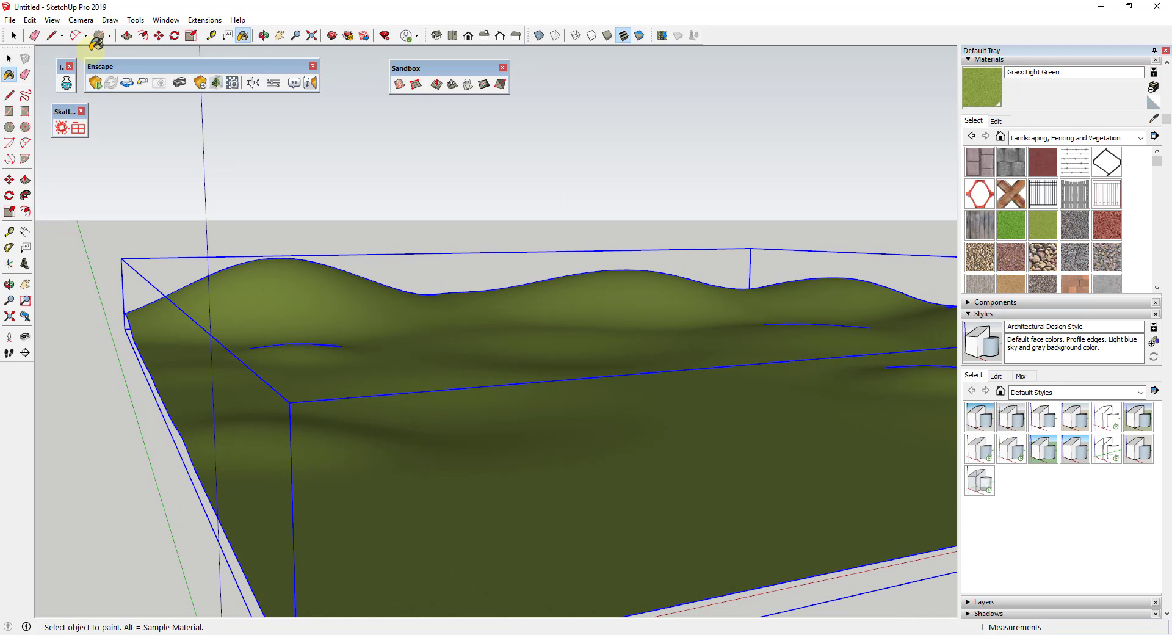
left_click(96, 84)
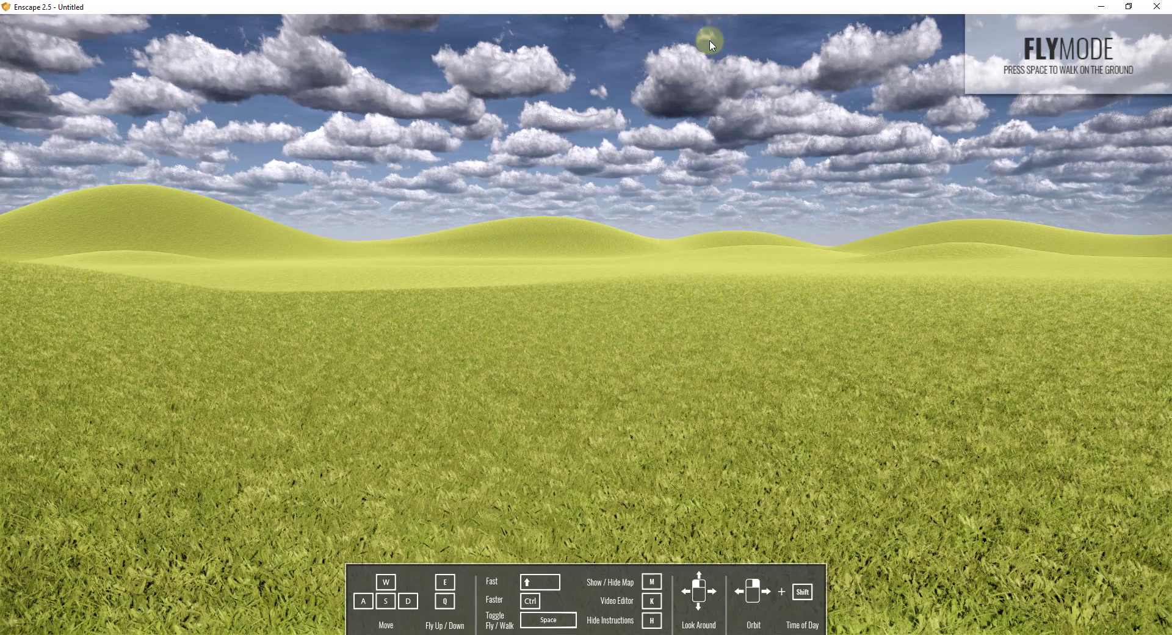
mouse_move(651, 8)
left_mouse_down()
mouse_move(909, 150)
mouse_move(1171, 150)
left_mouse_up()
left_click(782, 32)
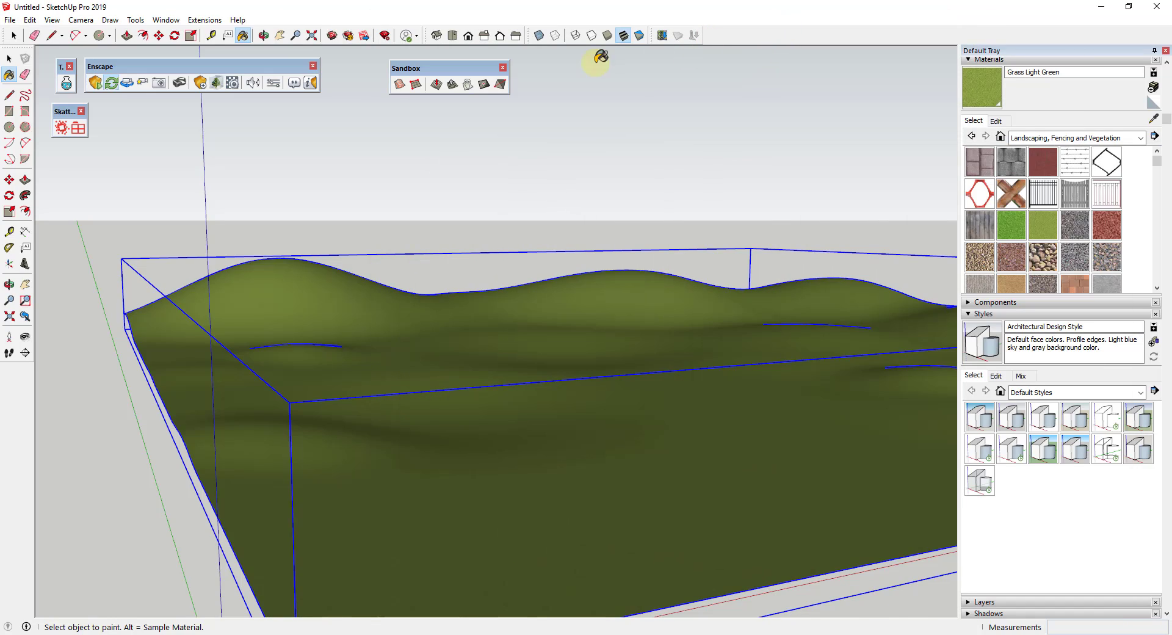
Step: Open Grass Light Green in the Enscape material editor, keep its type as Grass, and place the render window beside the editor
left_click(233, 83)
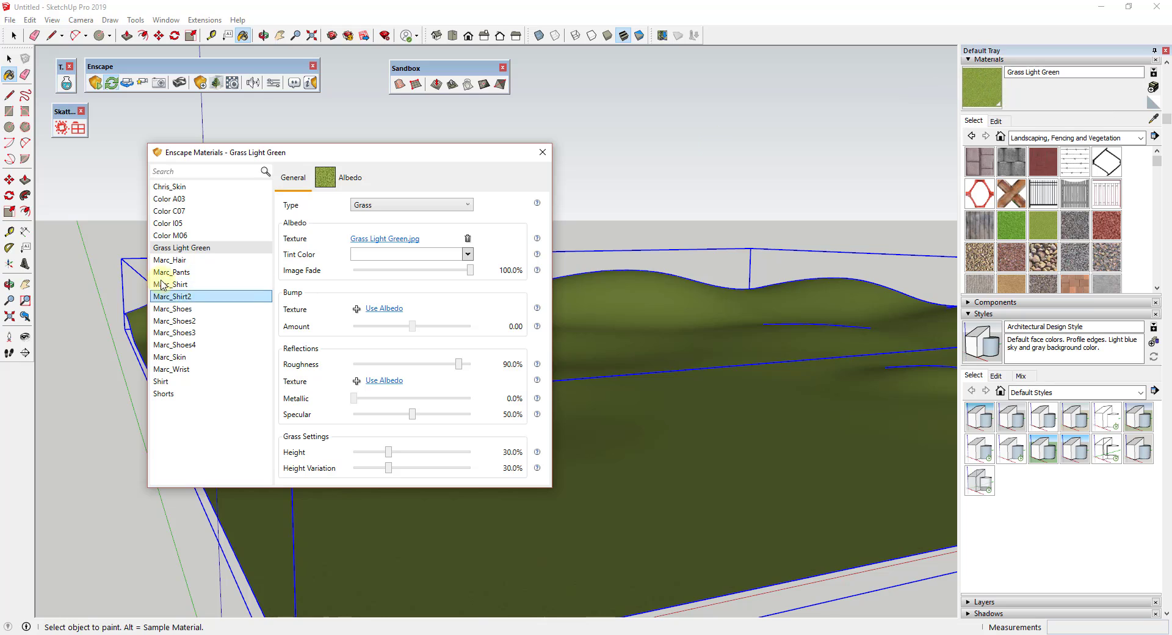
left_click(198, 249)
left_click(383, 208)
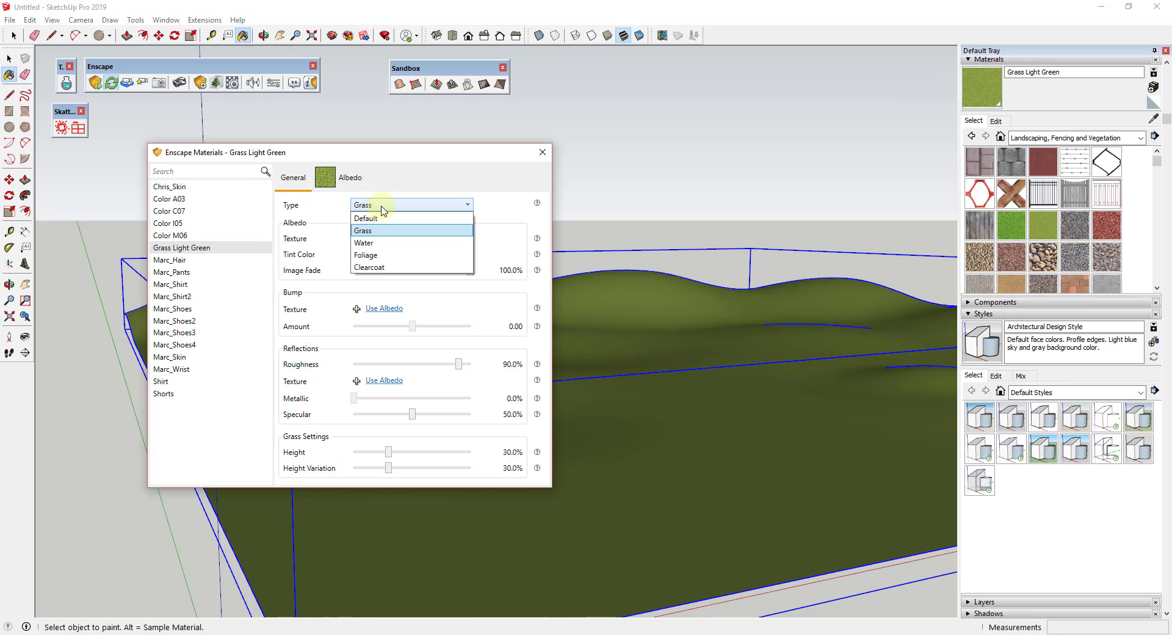
left_click(383, 207)
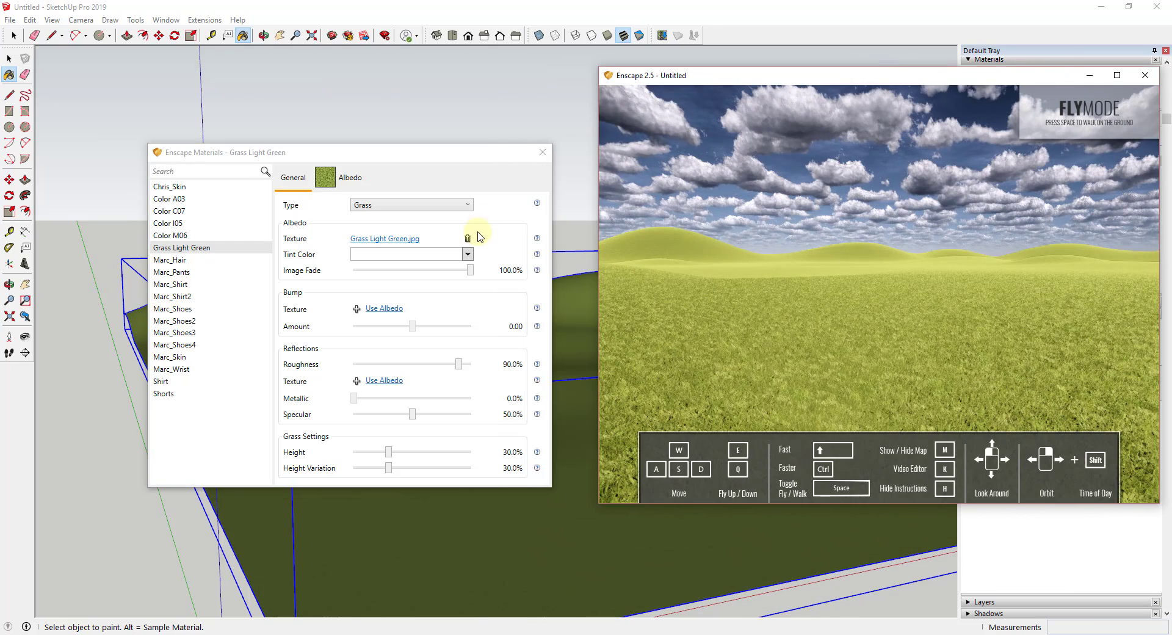
left_click_drag(833, 72, 817, 58)
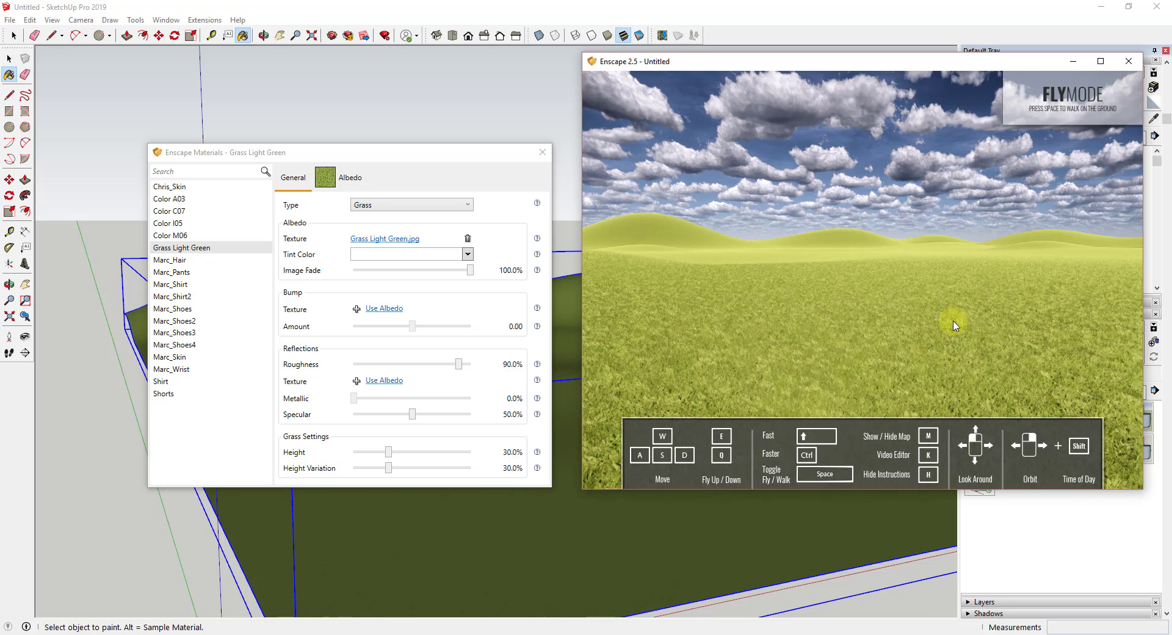
left_click_drag(953, 321, 955, 322)
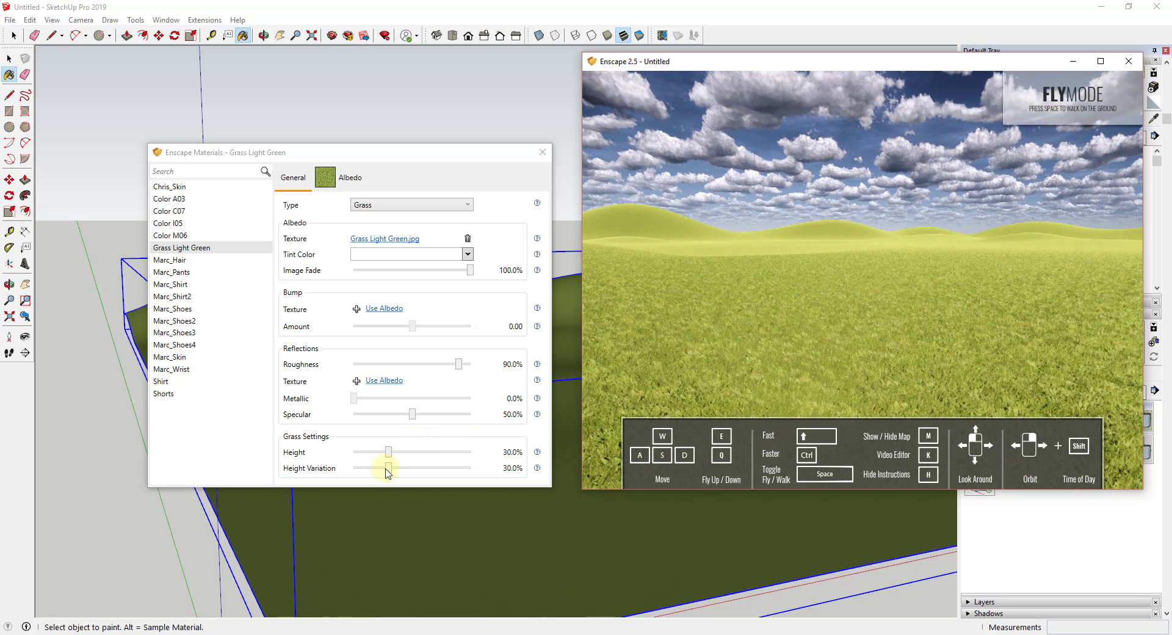
left_click_drag(797, 367, 756, 388)
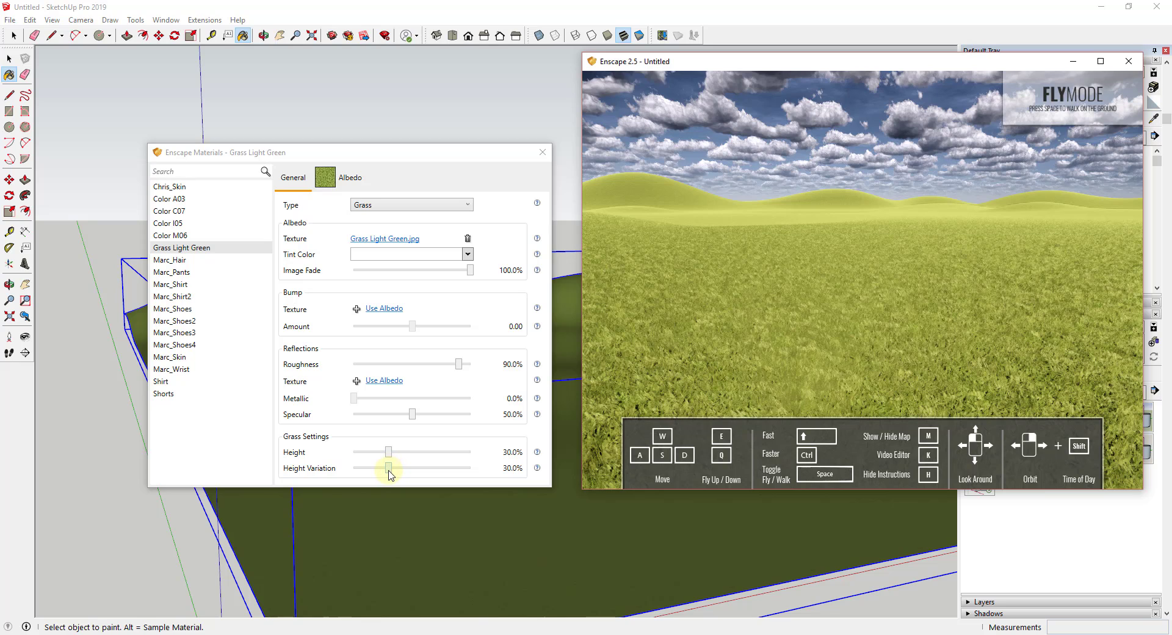
Step: Set the grass height to 65.6% and the height variation to 100%, comparing the changes in the Enscape render
left_click_drag(391, 475, 394, 475)
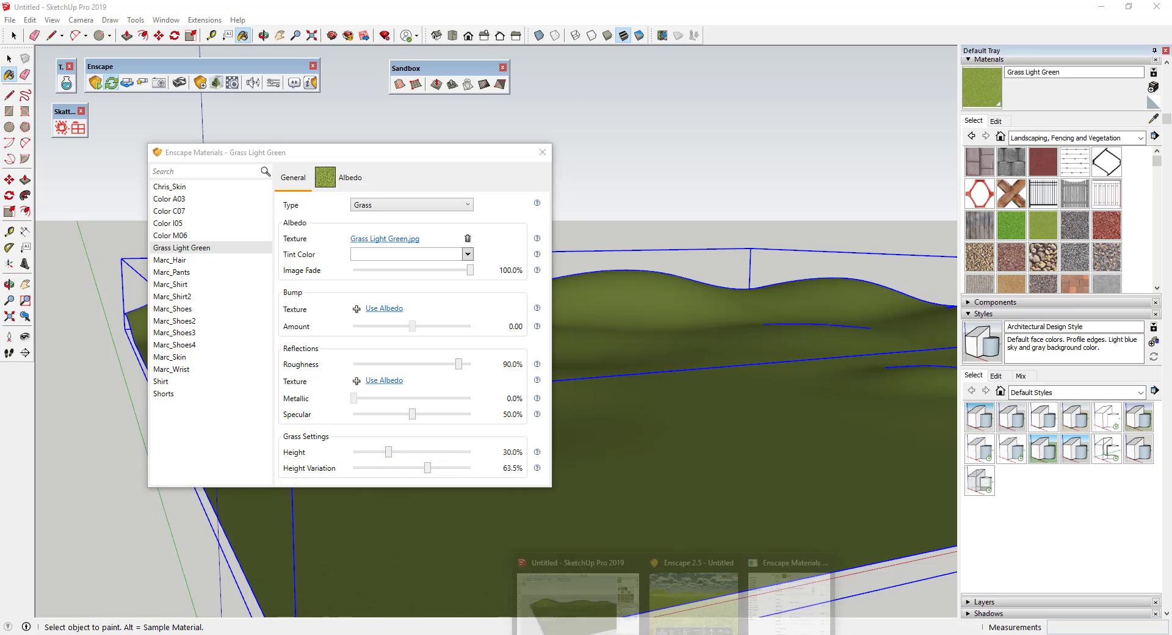
left_click(689, 580)
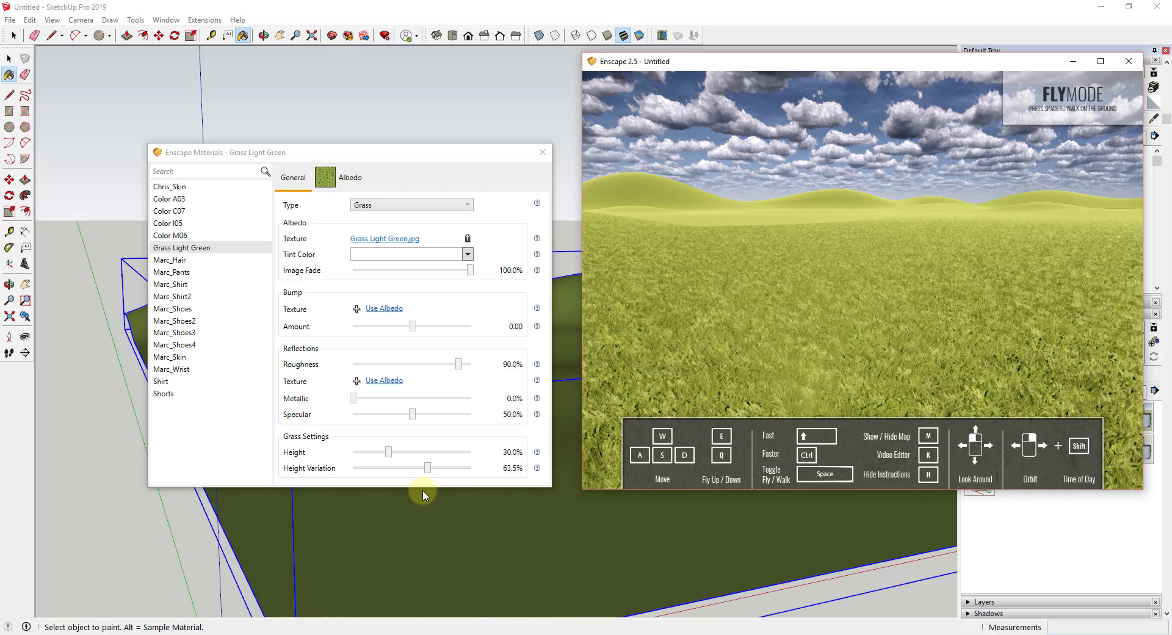
left_click_drag(429, 475, 437, 475)
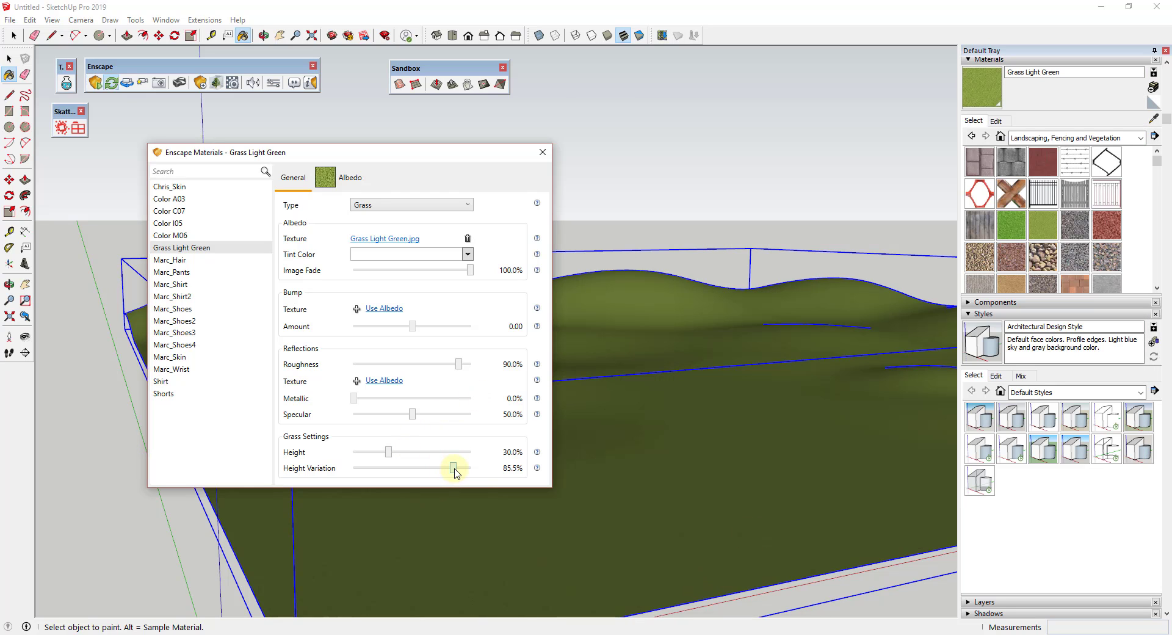
left_click(705, 587)
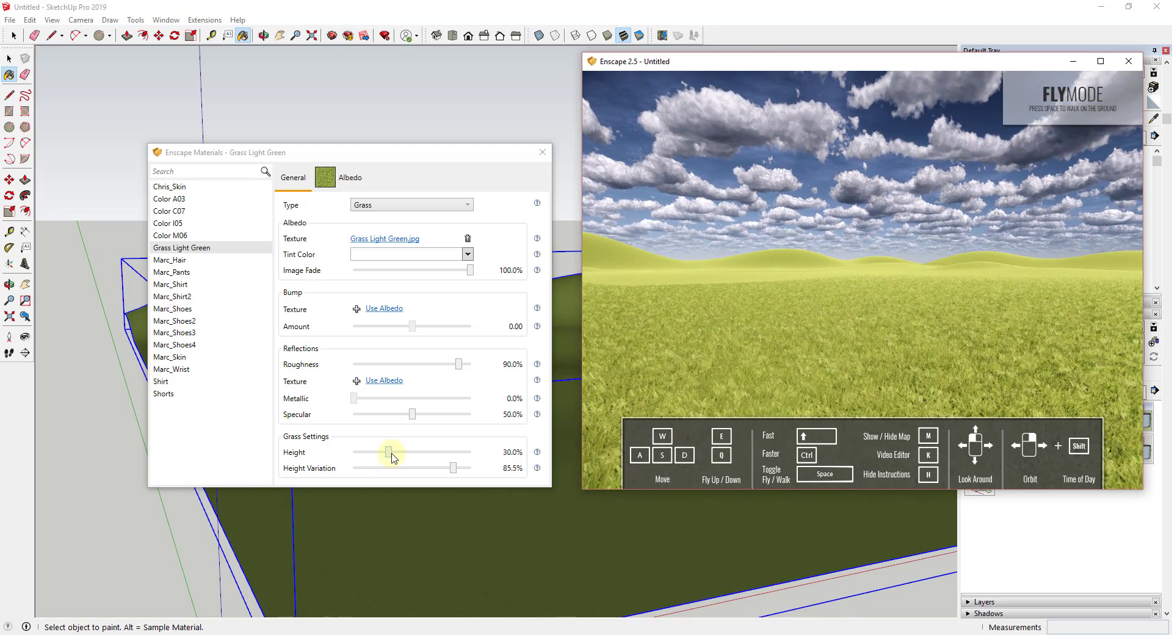
left_click_drag(392, 458, 435, 458)
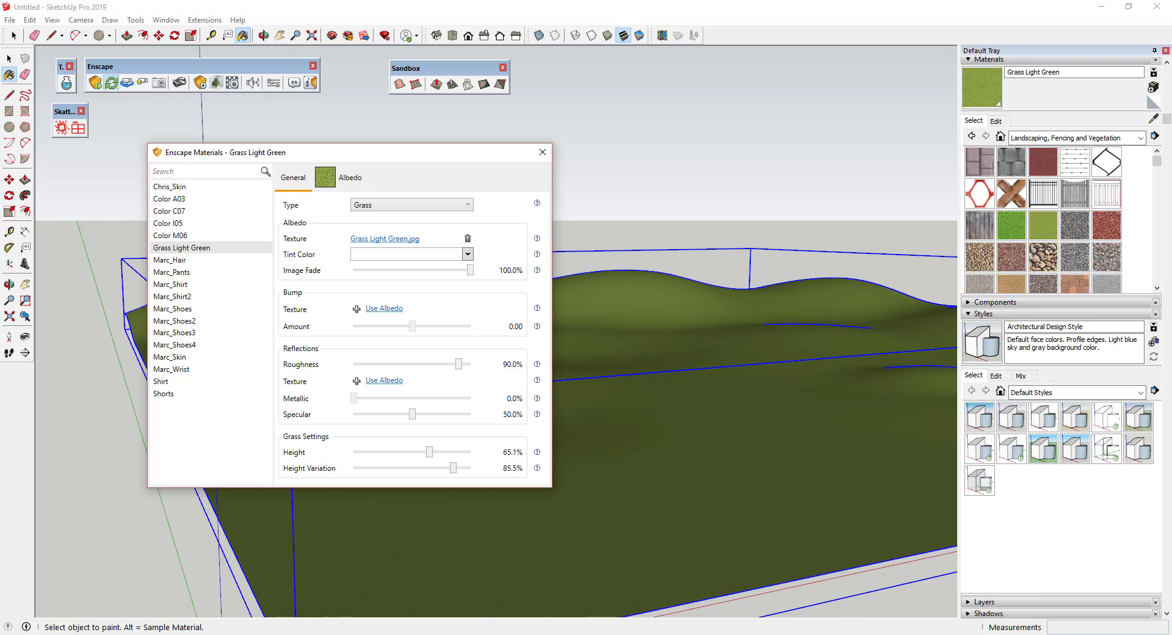
left_click(735, 546)
mouse_move(855, 287)
left_mouse_down()
mouse_move(855, 276)
mouse_move(843, 280)
left_mouse_up()
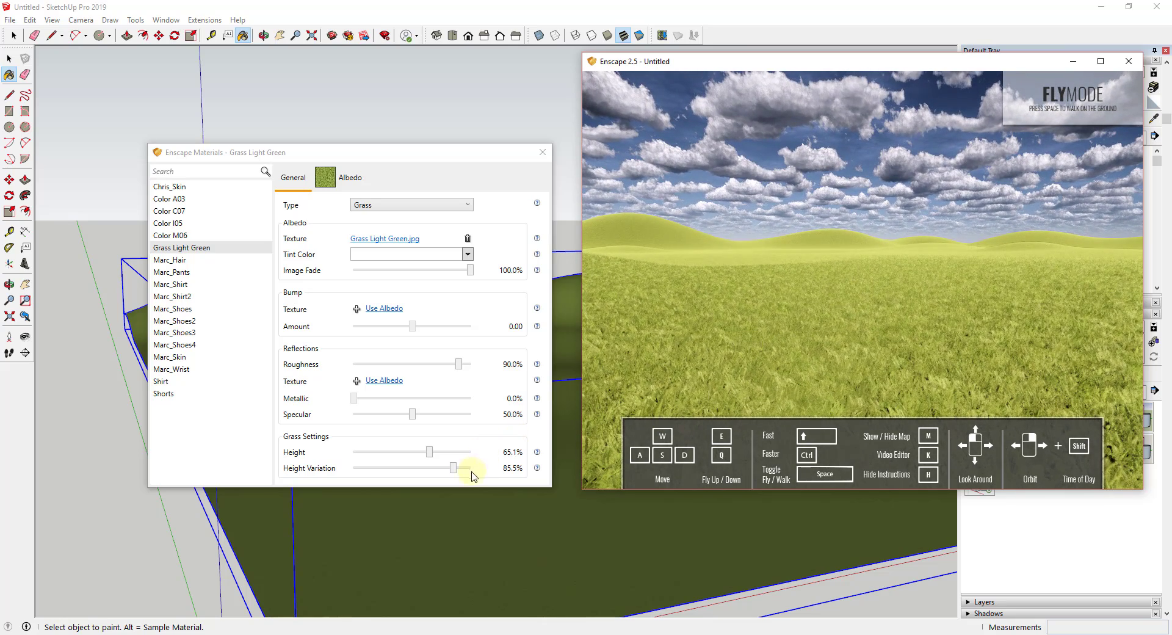
mouse_move(808, 62)
left_mouse_down()
mouse_move(1090, 129)
mouse_move(1171, 130)
left_mouse_up()
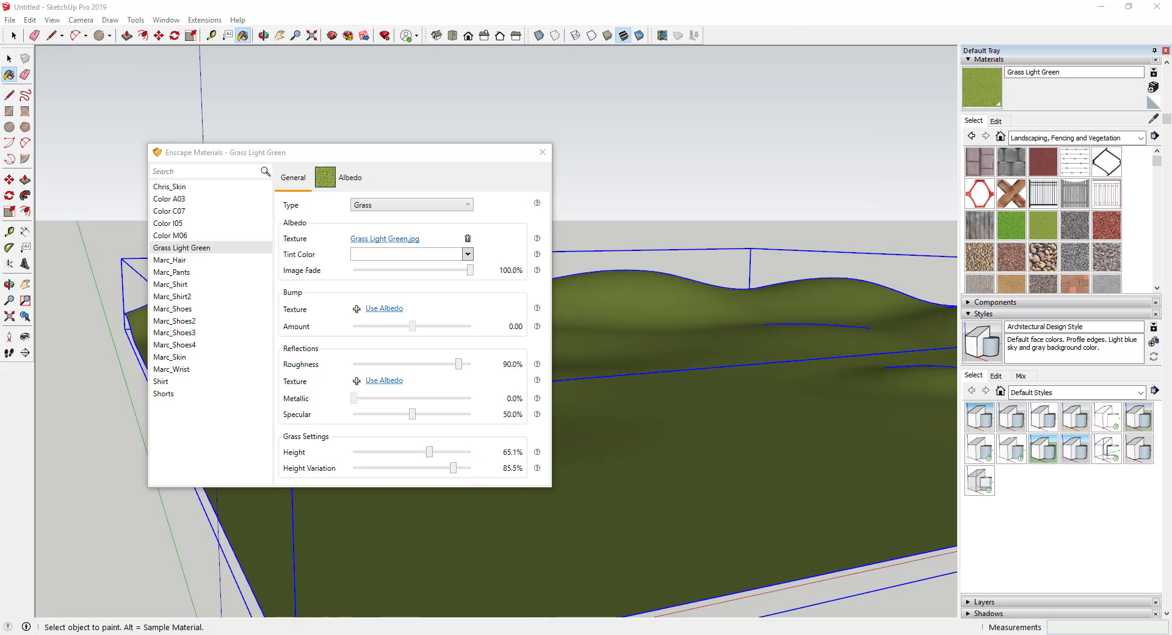
left_click_drag(438, 449, 447, 451)
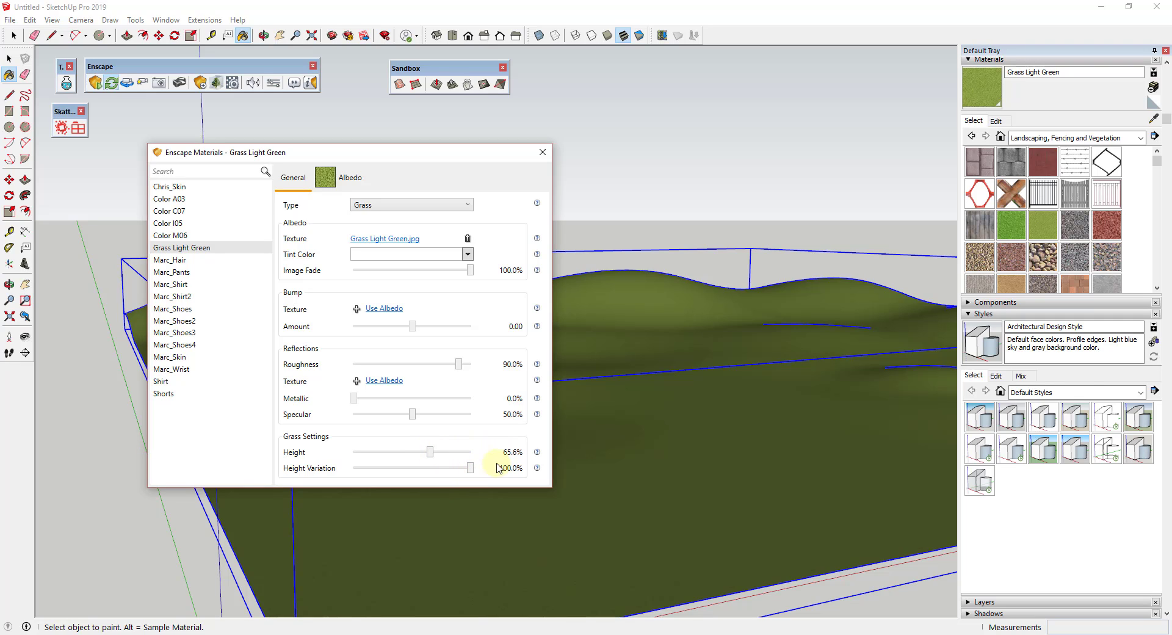
mouse_move(1171, 7)
left_mouse_down()
mouse_move(494, 83)
mouse_move(507, 1)
left_mouse_up()
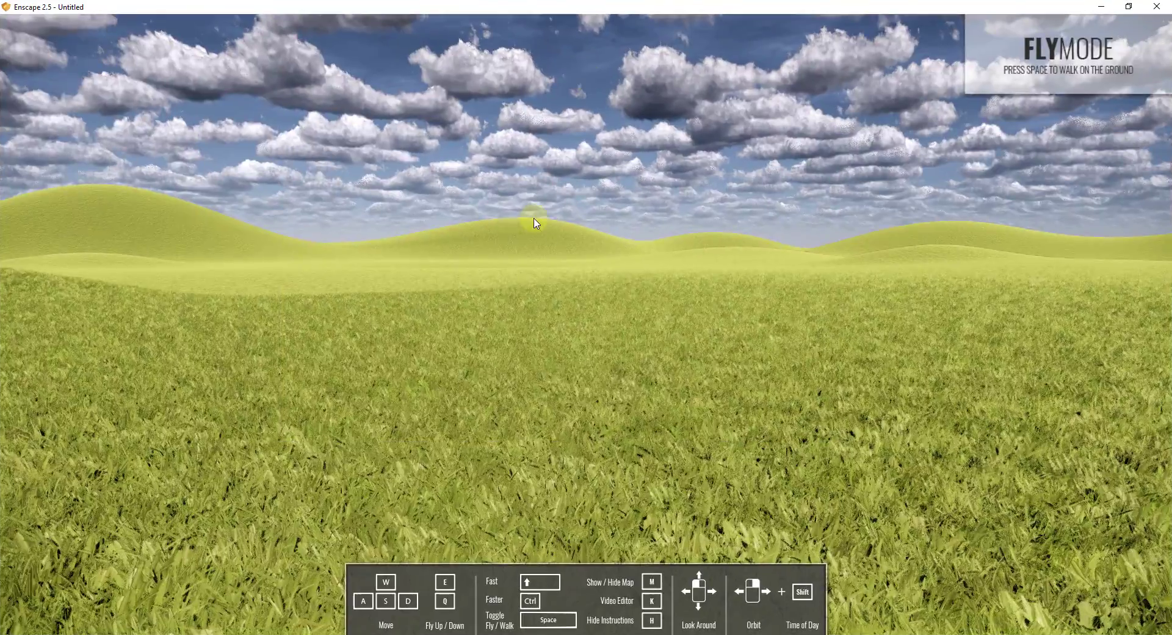
mouse_move(555, 314)
left_mouse_down()
mouse_move(575, 320)
mouse_move(523, 307)
mouse_move(570, 319)
left_mouse_up()
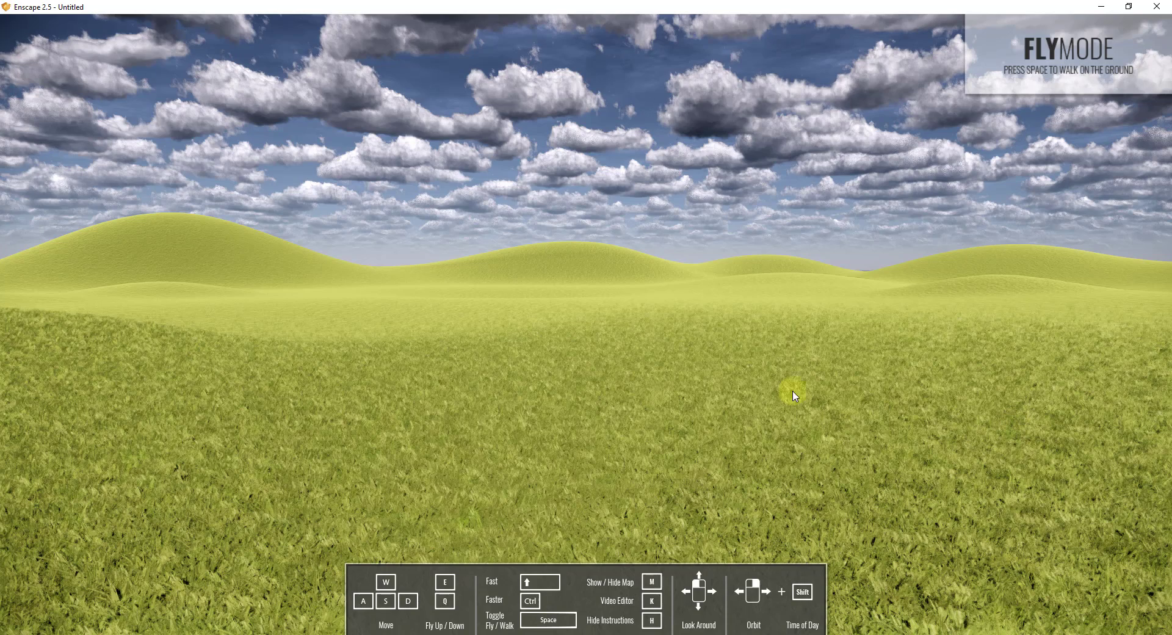
Step: Switch back to SketchUp and deselect the terrain group in a low view across the hills
key("alt+Tab")
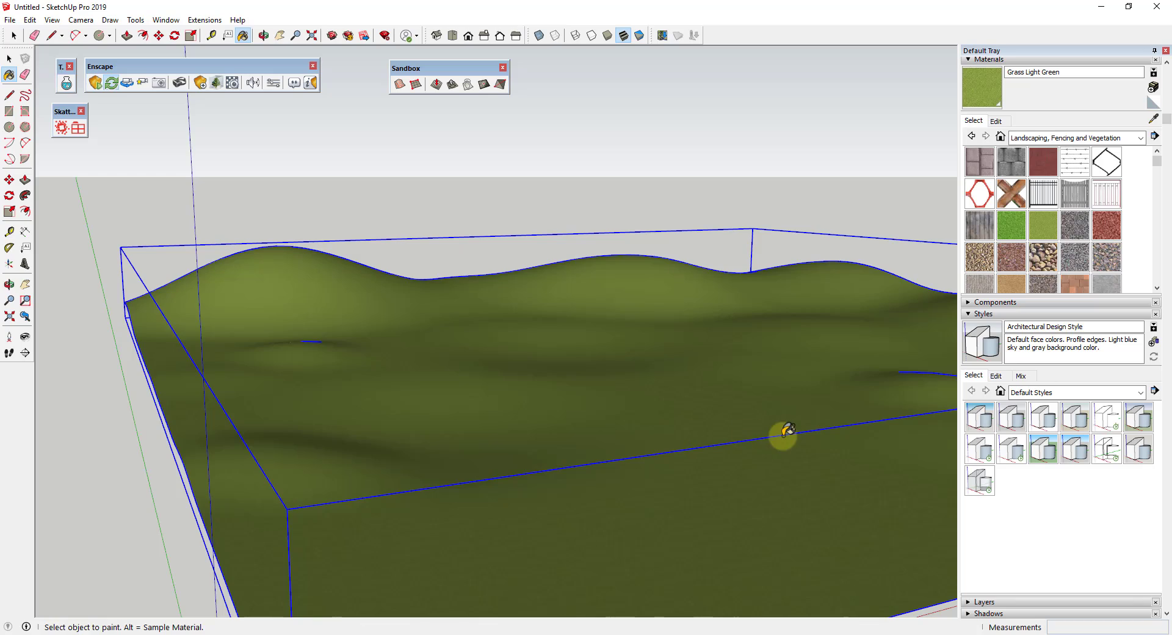
mouse_move(780, 433)
middle_mouse_down()
mouse_move(700, 407)
mouse_move(747, 392)
middle_mouse_up()
scroll(746, 392, "up", 2)
scroll(727, 309, "down", 5)
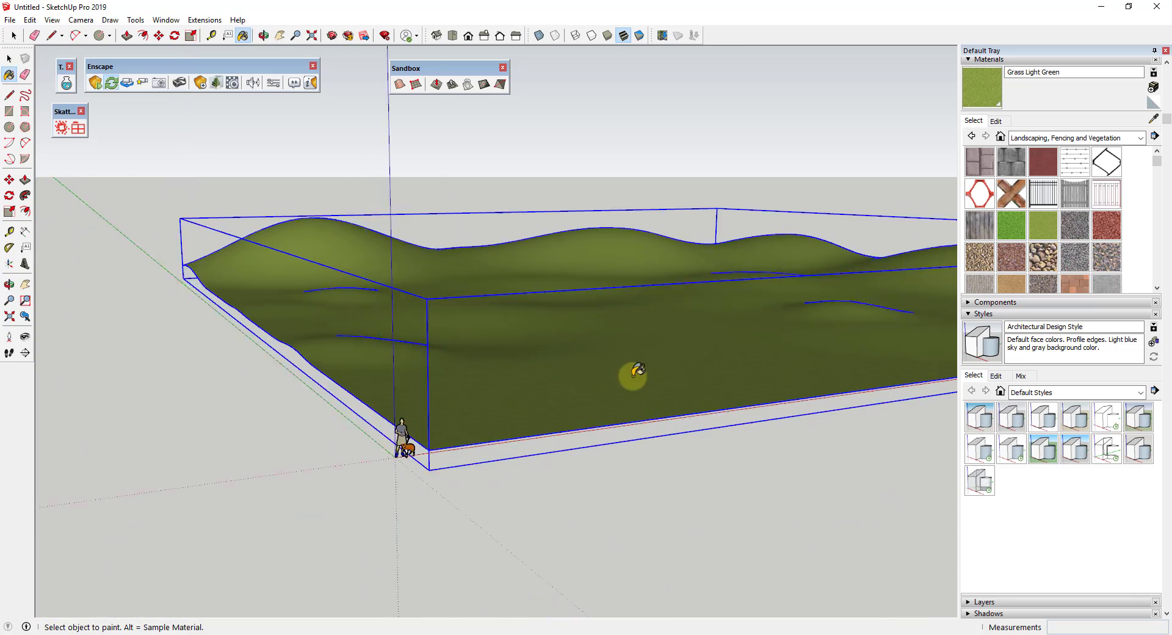
scroll(647, 336, "up", 4)
scroll(701, 283, "down", 3)
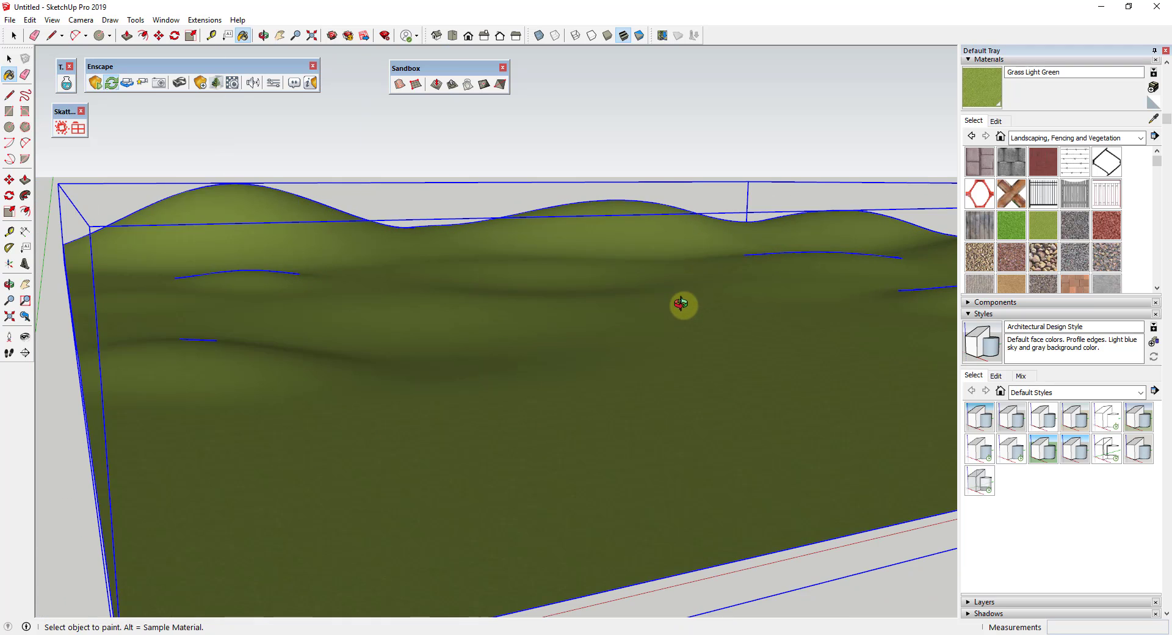
middle_click_drag(683, 303, 738, 315)
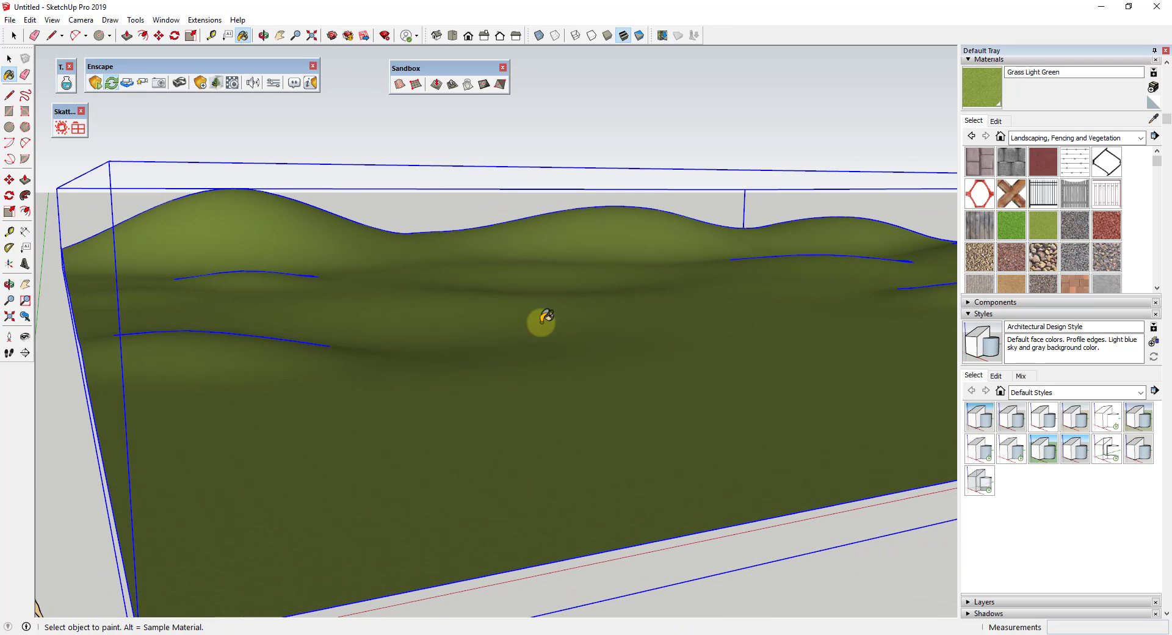
middle_click_drag(635, 347, 629, 272)
key("space")
left_click(722, 173)
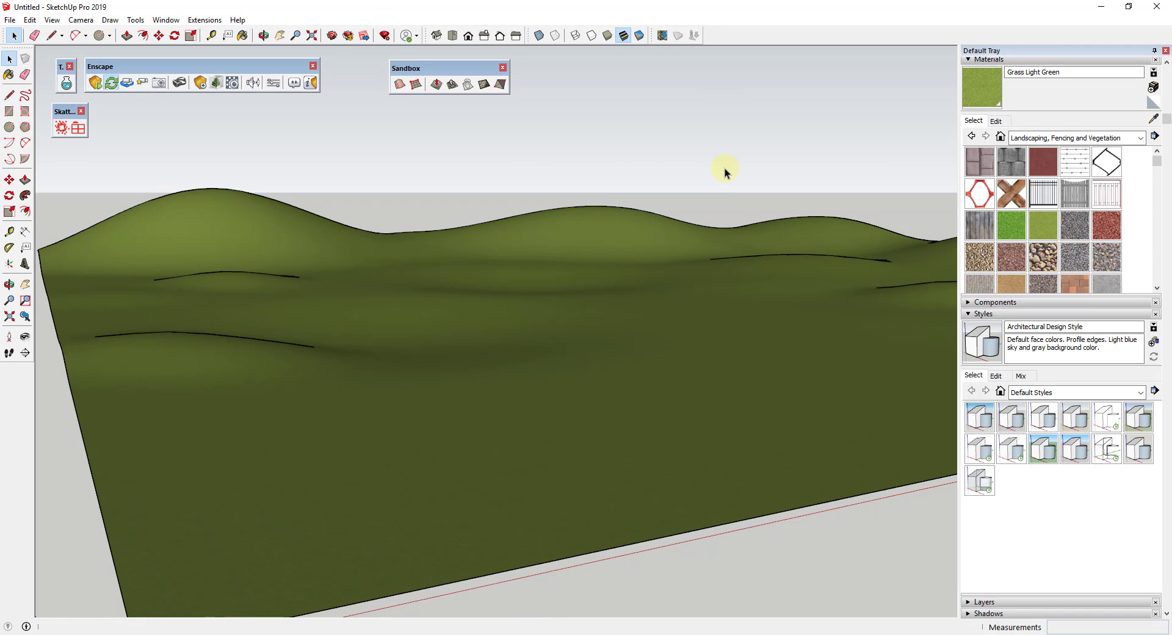
Step: Load the Daisy 01 preset from the Skatter Library as proxies with Render only on
left_click(78, 129)
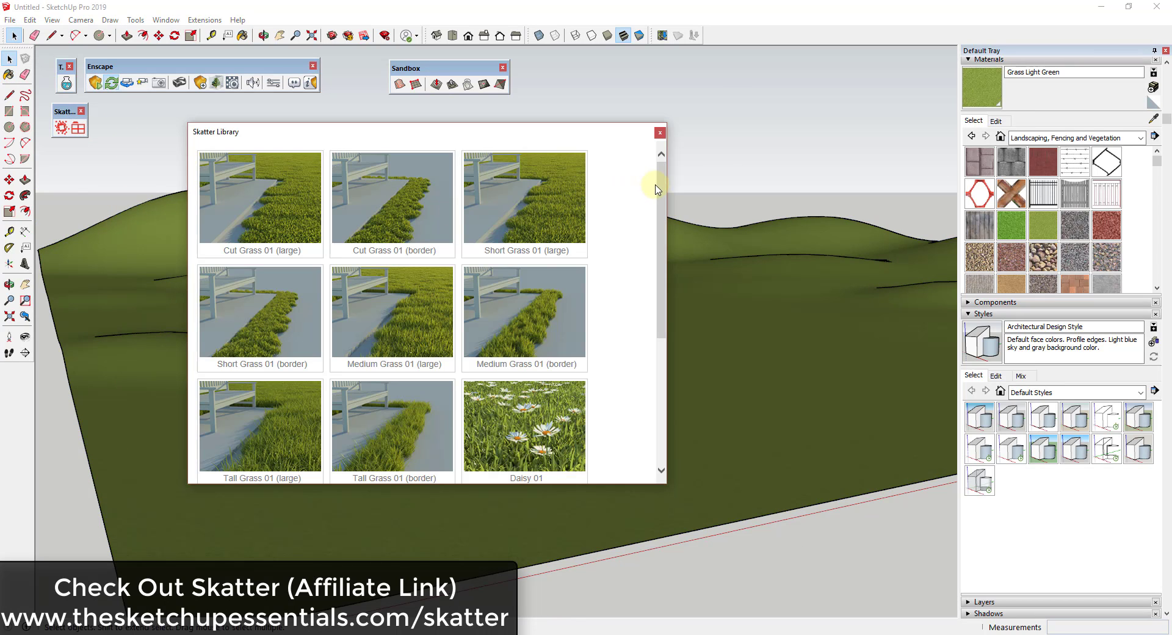
left_click_drag(662, 189, 648, 301)
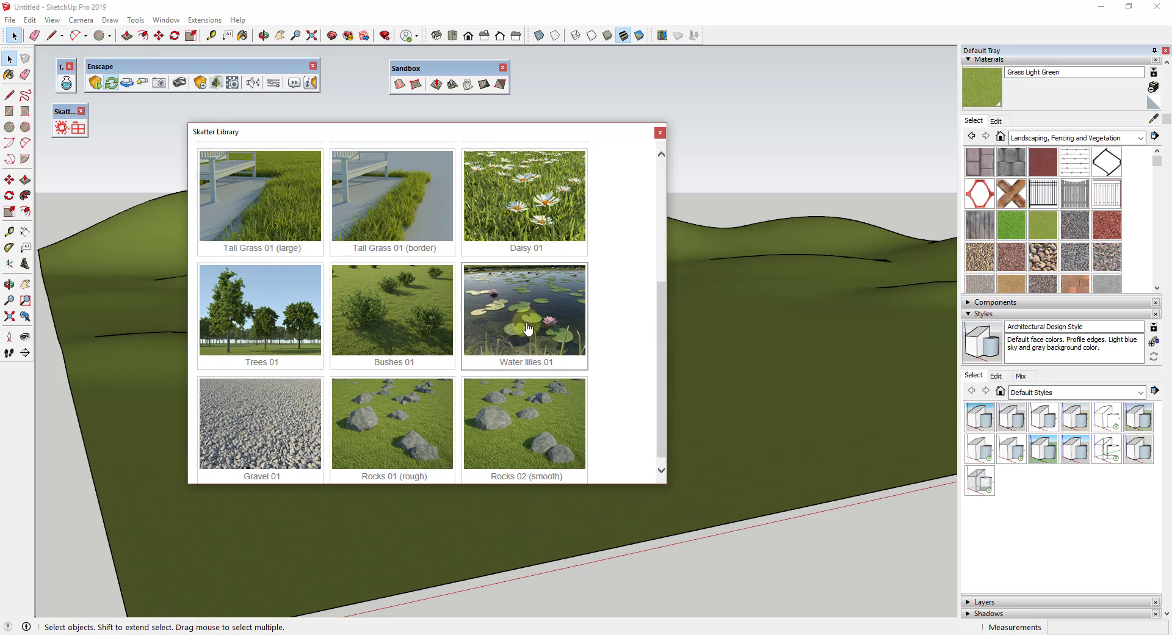
scroll(537, 293, "up", 2)
left_click(537, 304)
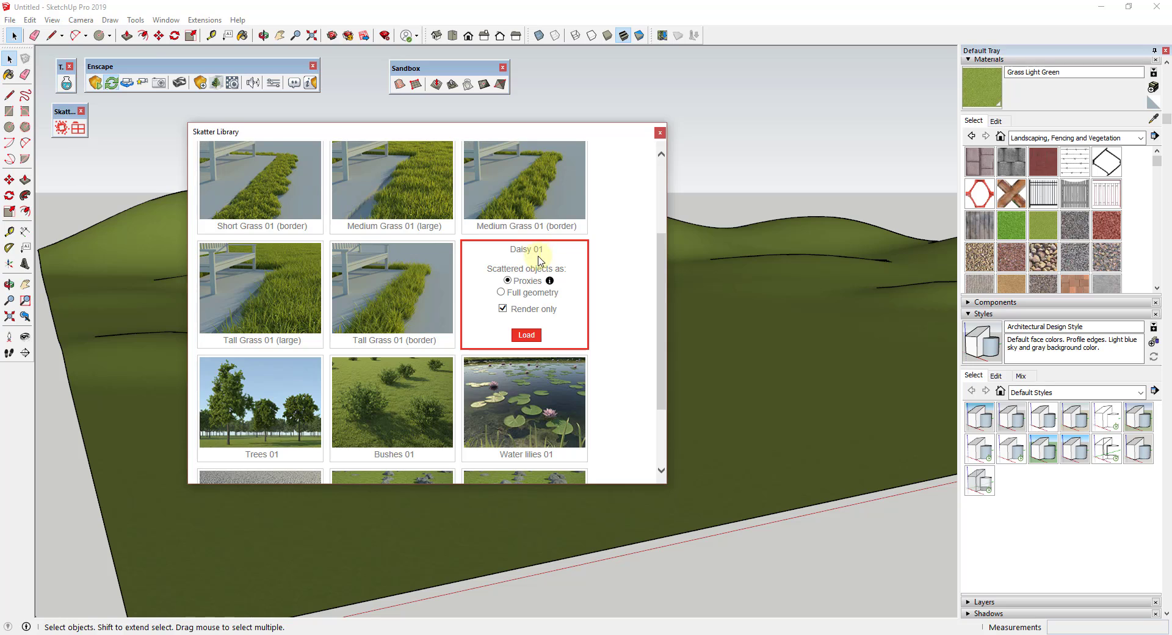
mouse_move(551, 284)
left_click(518, 332)
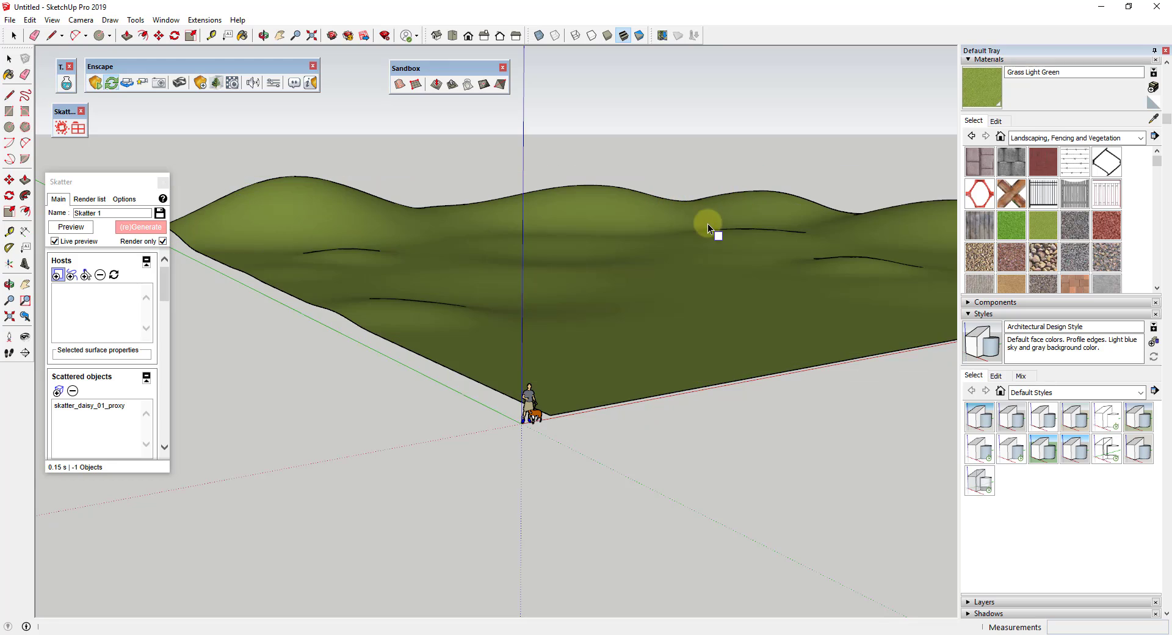
Step: Assign the hilly terrain group as the host surface for the daisy scatter
middle_click_drag(717, 236, 674, 263)
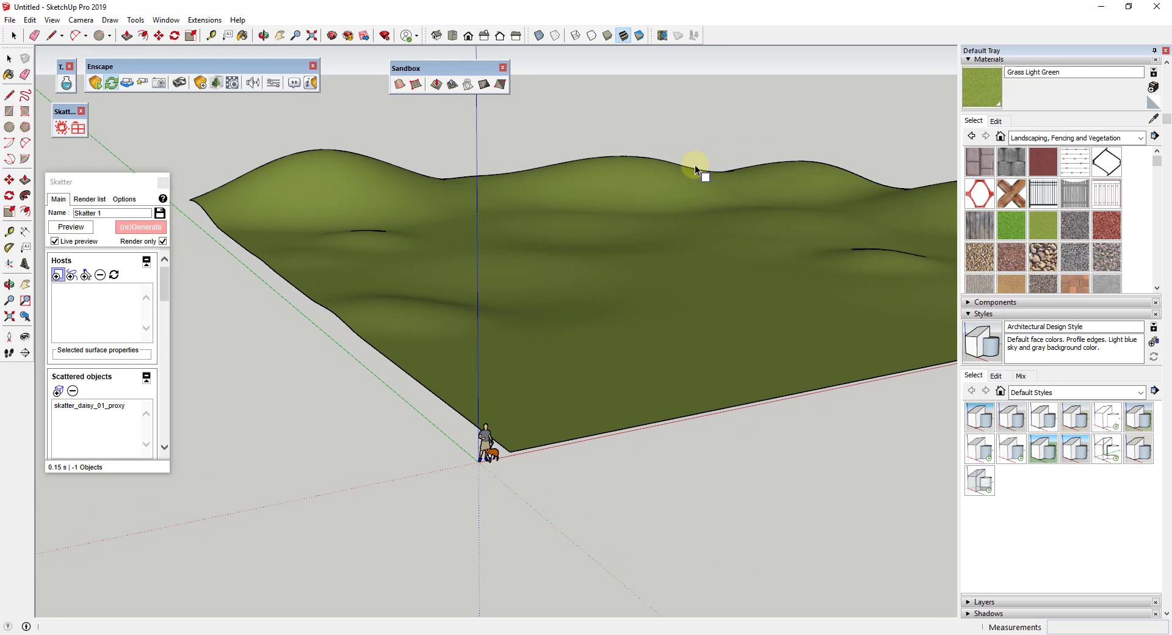
left_click(698, 214)
scroll(854, 220, "up", 3)
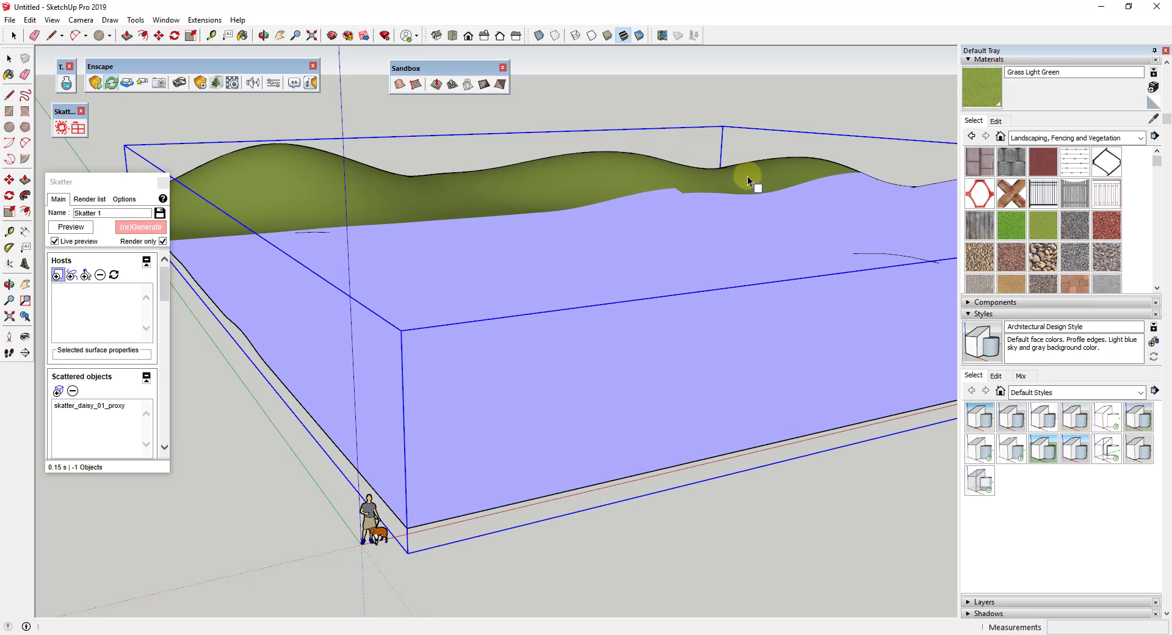
left_click(778, 173)
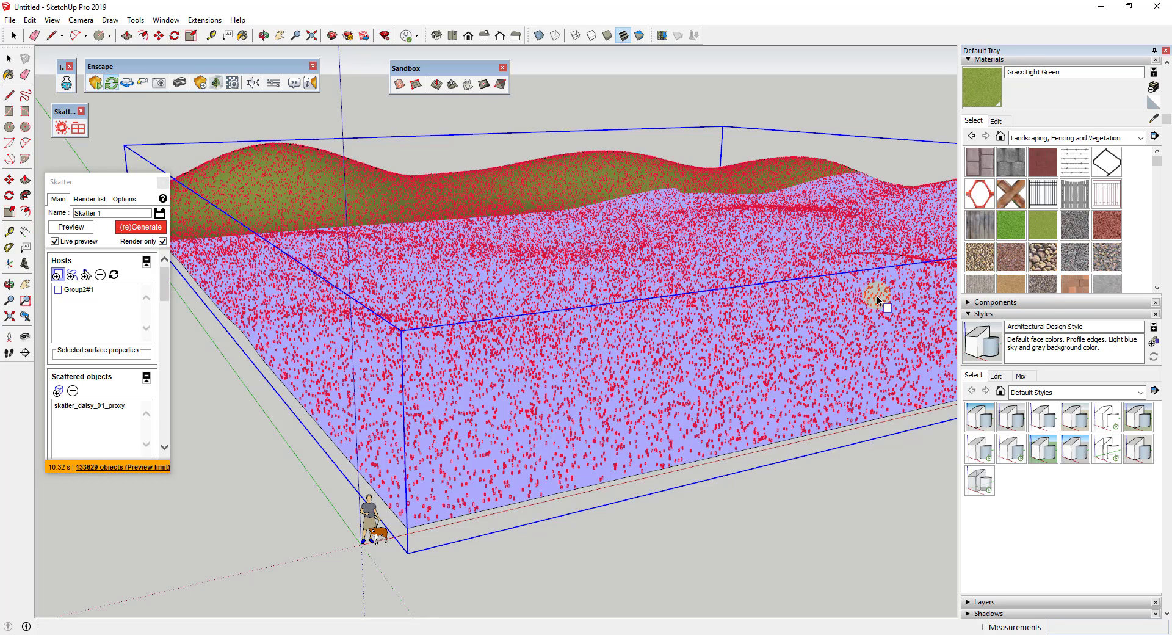
scroll(769, 238, "up", 3)
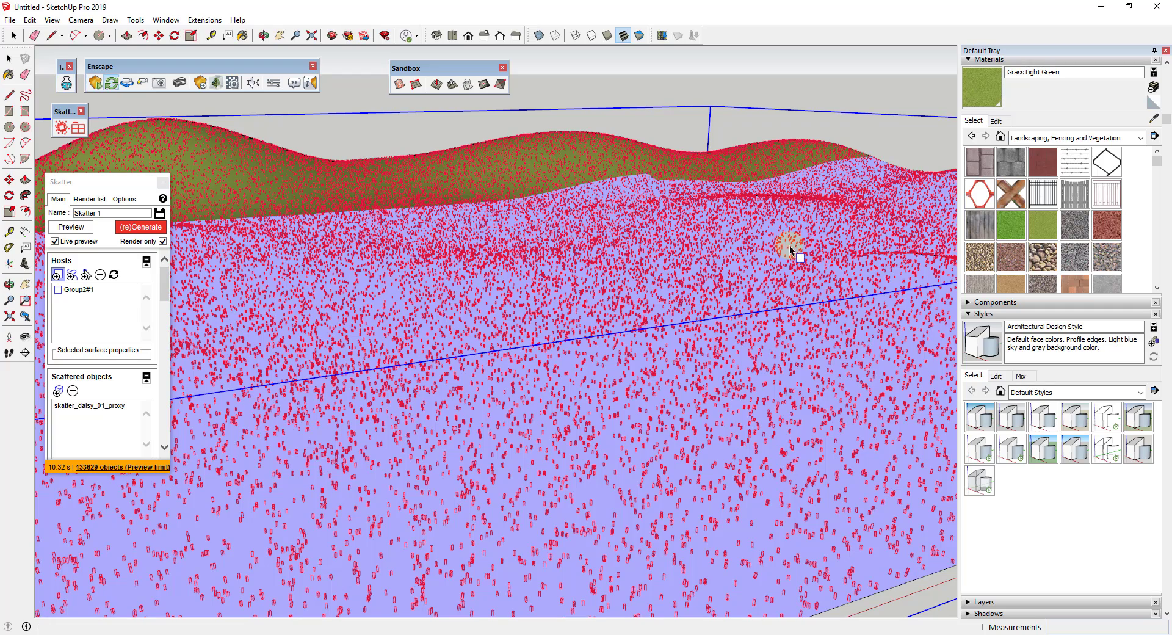
scroll(633, 268, "down", 1)
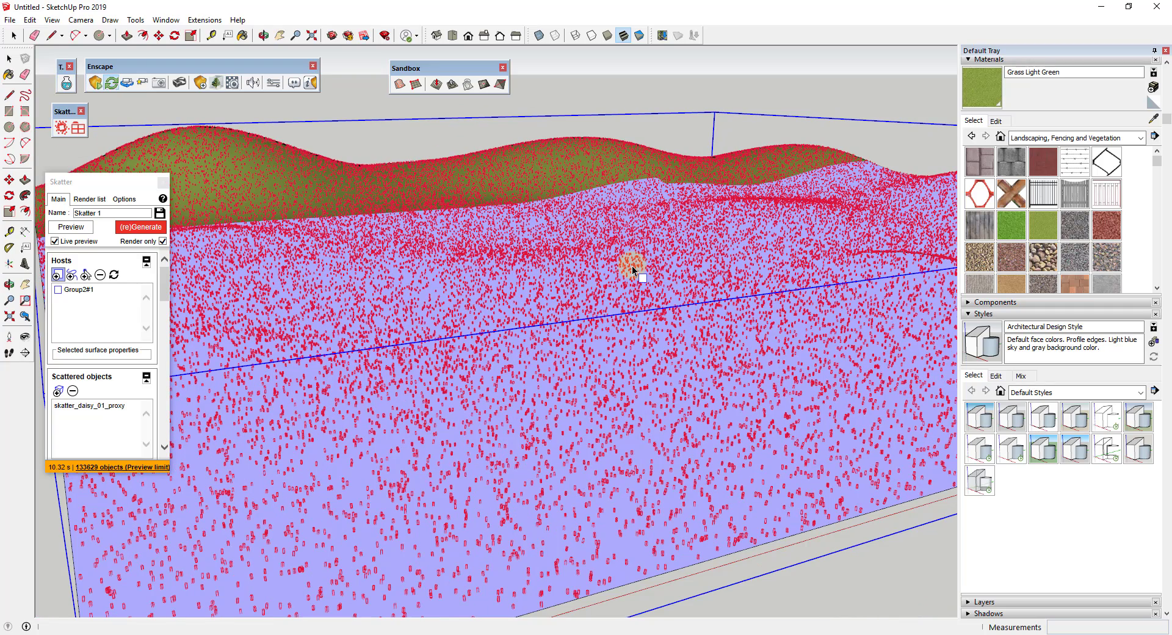
Step: Try random distribution densities of 0.05 and 0.025 items/unit for the daisies on the terrain
scroll(131, 317, "down", 3)
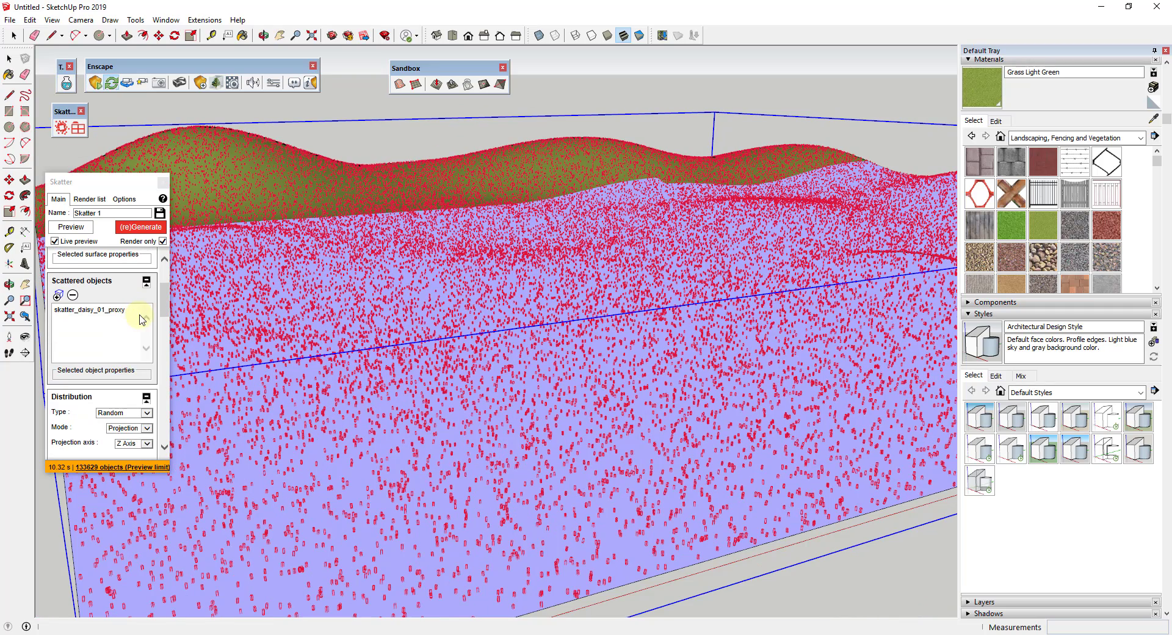
scroll(139, 323, "down", 3)
scroll(139, 323, "up", 1)
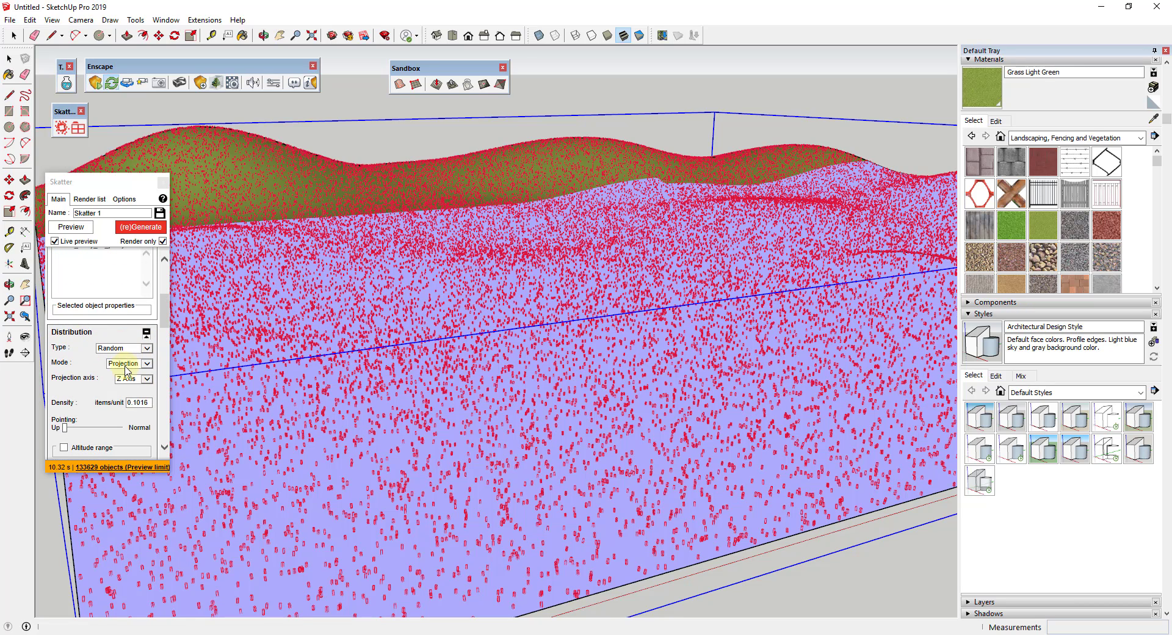
left_click_drag(132, 403, 187, 406)
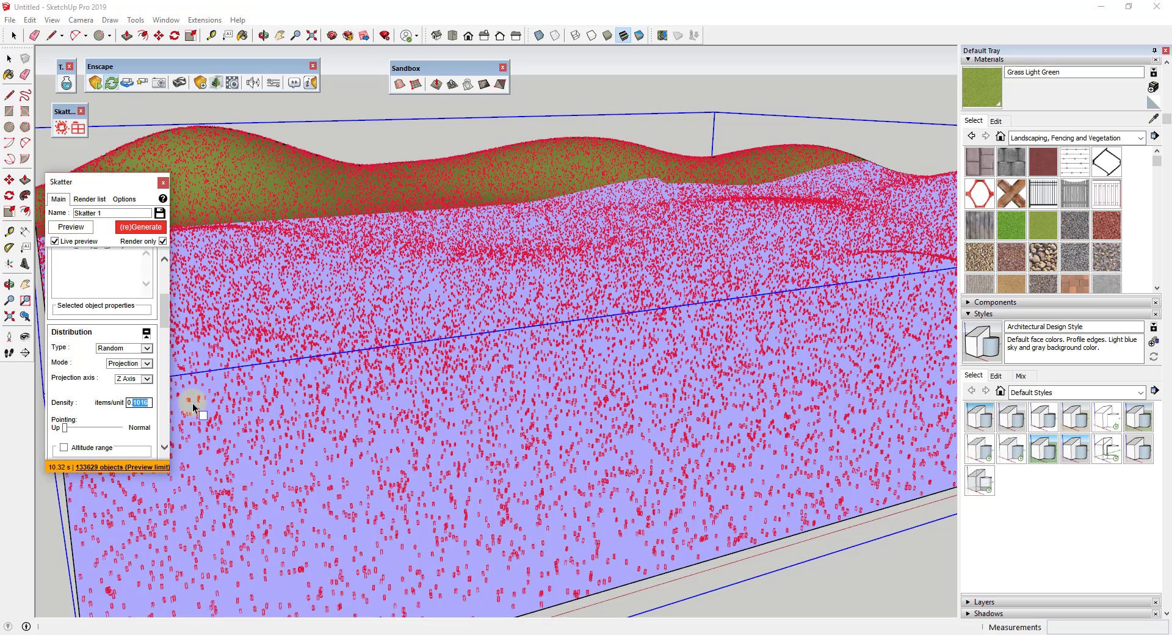
type("05")
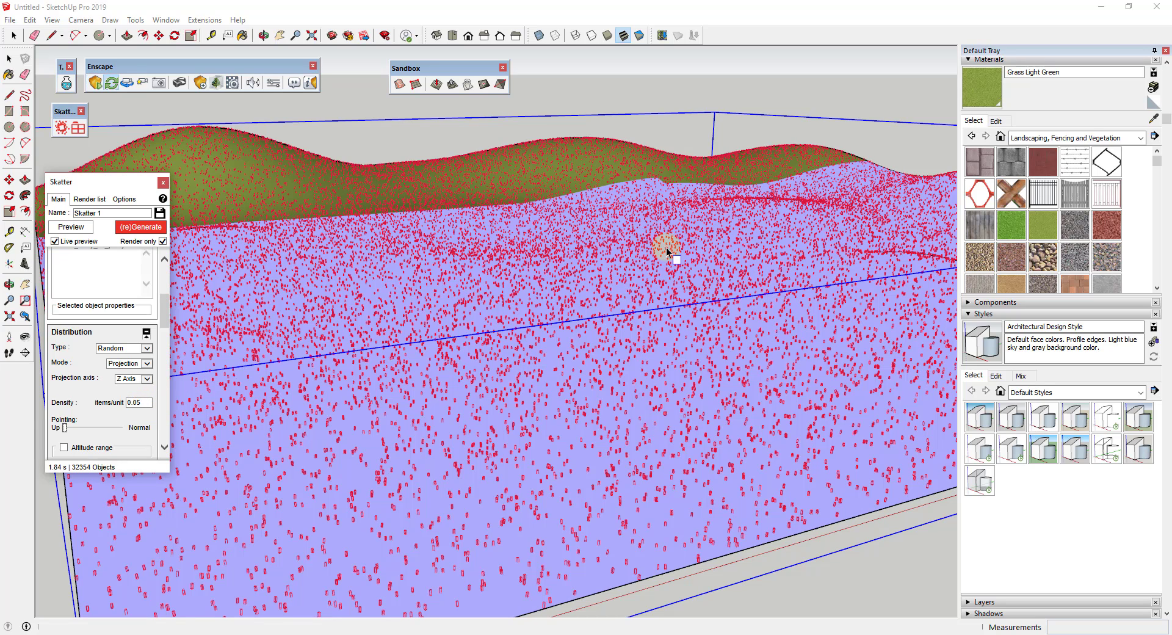
scroll(568, 275, "down", 2)
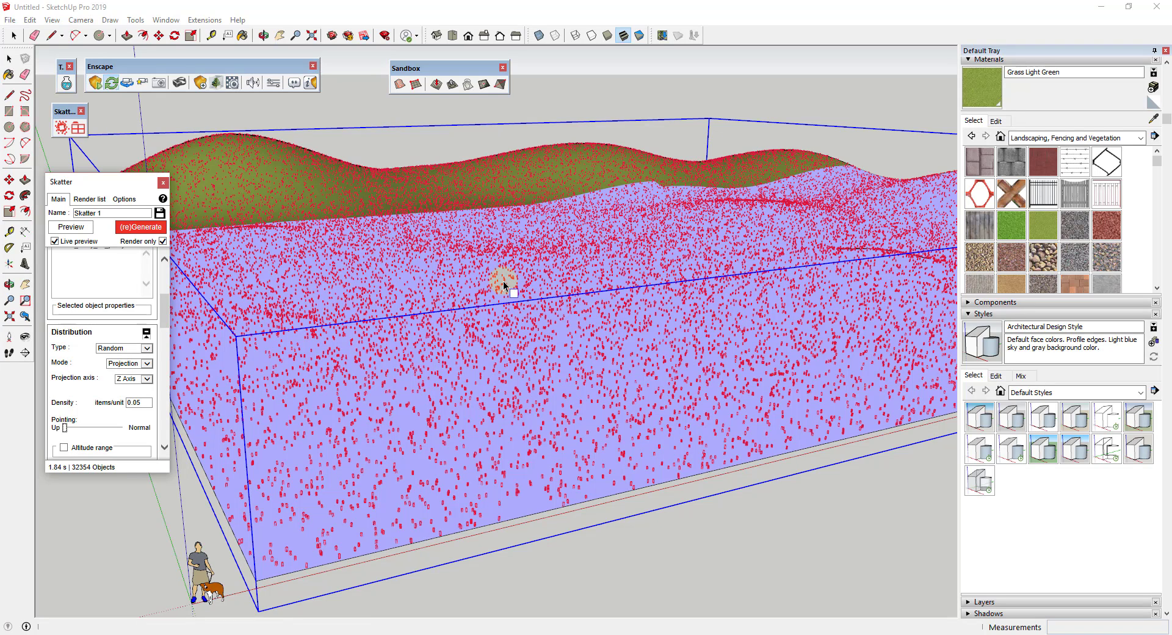
left_click(142, 402)
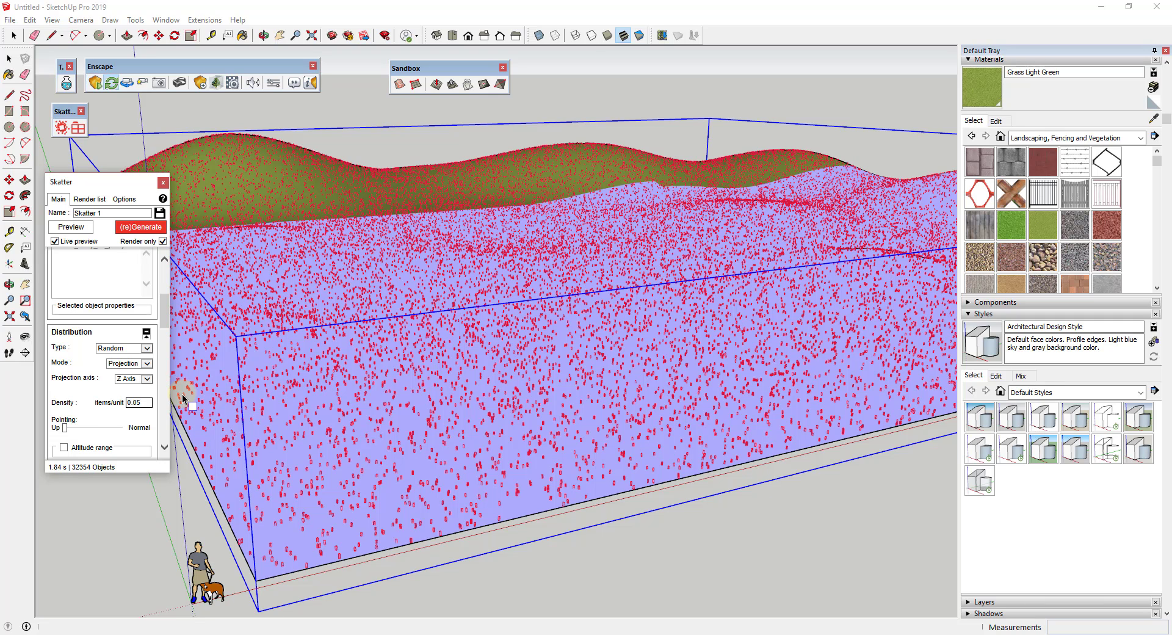
key("Return")
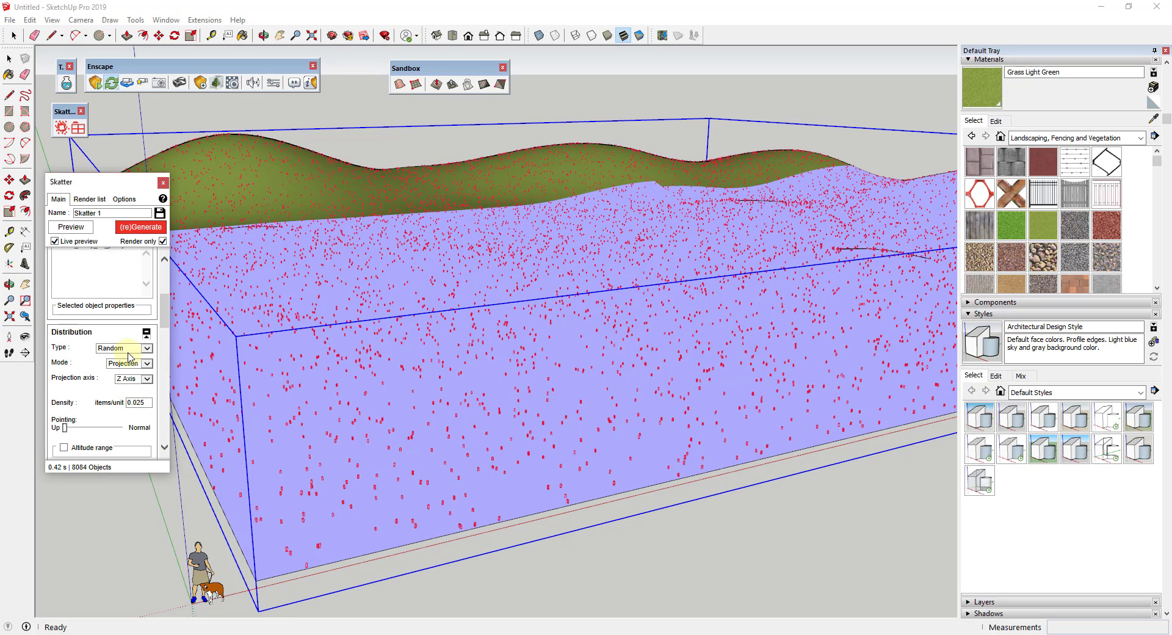
Step: Set the daisy distribution density to 0.035 items/unit and generate the scatter
left_click_drag(135, 403, 170, 404)
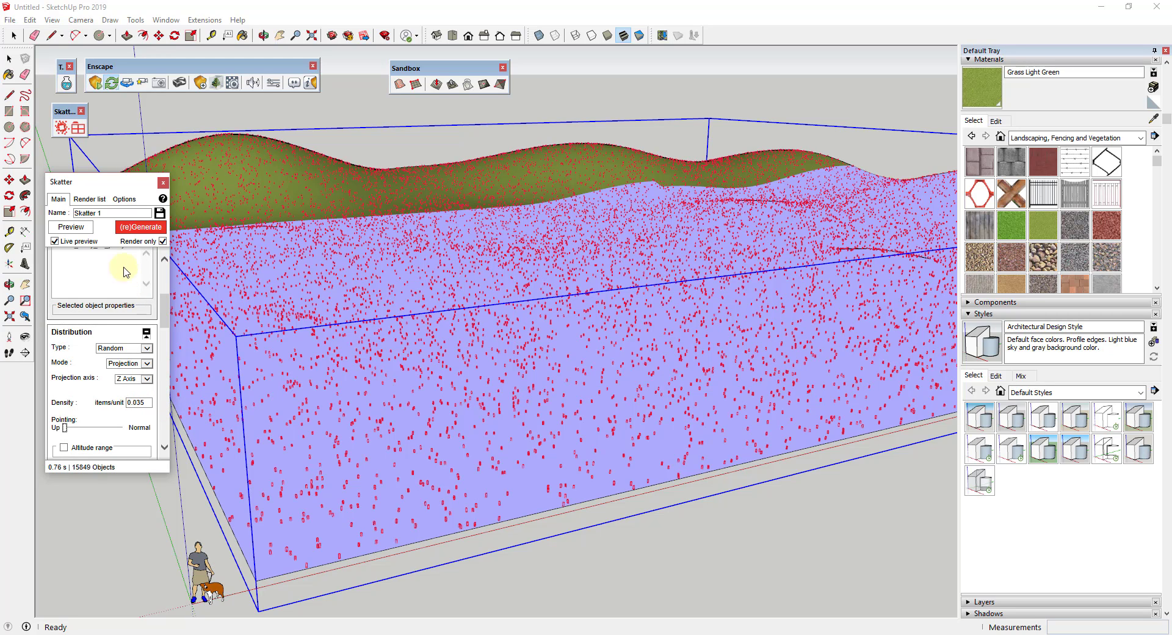
left_click(138, 227)
left_click(140, 228)
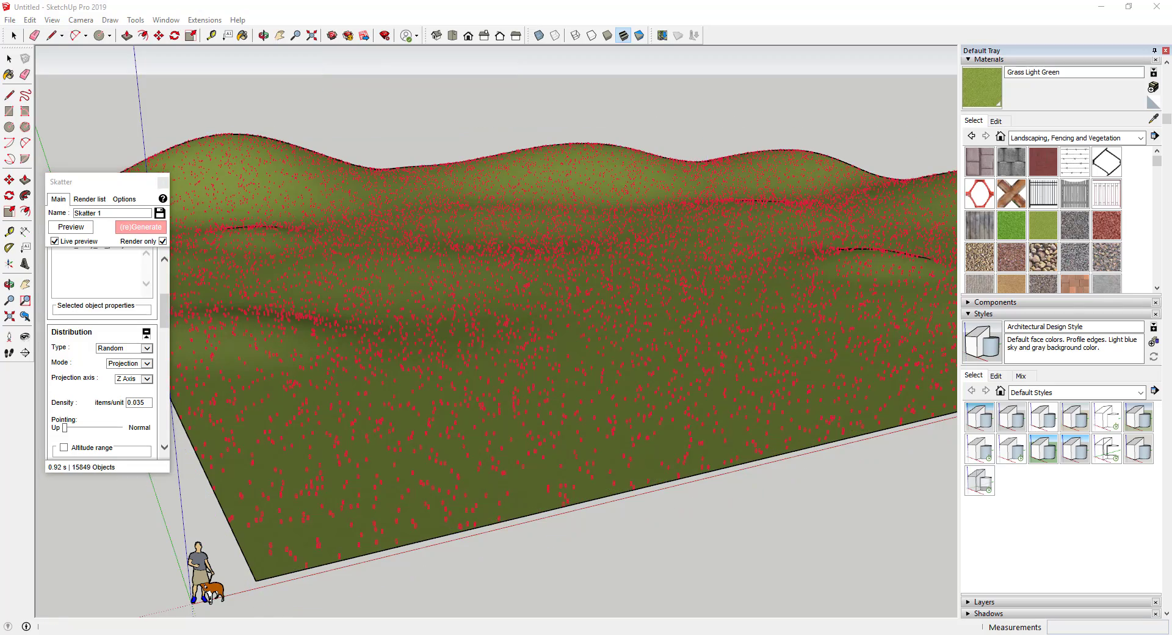
Step: Switch to the Enscape render and fly forward over the grass to inspect the scattered daisies
left_click_drag(1171, 38, 672, 1)
left_click_drag(656, 363, 492, 397)
left_click_drag(841, 300, 555, 147)
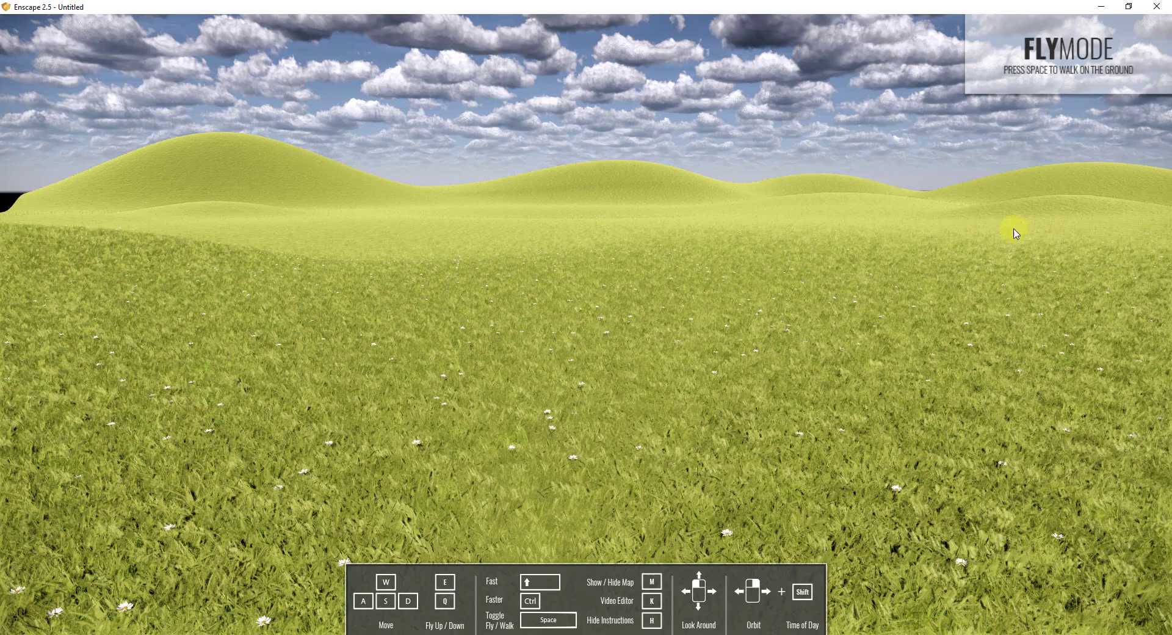
key("w")
mouse_move(469, 201)
left_mouse_down()
mouse_move(476, 220)
mouse_move(474, 204)
mouse_move(555, 204)
mouse_move(458, 204)
mouse_move(476, 203)
mouse_move(464, 181)
left_mouse_up()
key("w")
key("w")
key("w")
key("w")
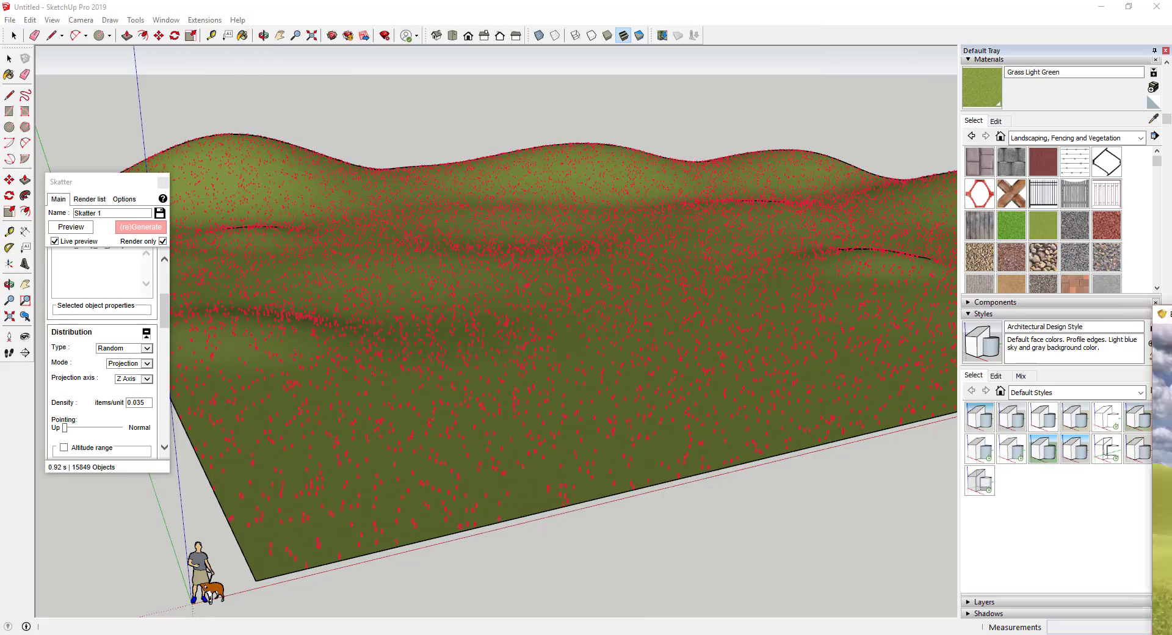
Step: Switch back to SketchUp, add a paint clipping area to the daisy scatter, and set it to Exclude
mouse_move(675, 254)
middle_mouse_down()
mouse_move(735, 269)
mouse_move(611, 164)
mouse_move(335, 270)
middle_mouse_up()
left_click_drag(163, 299, 163, 334)
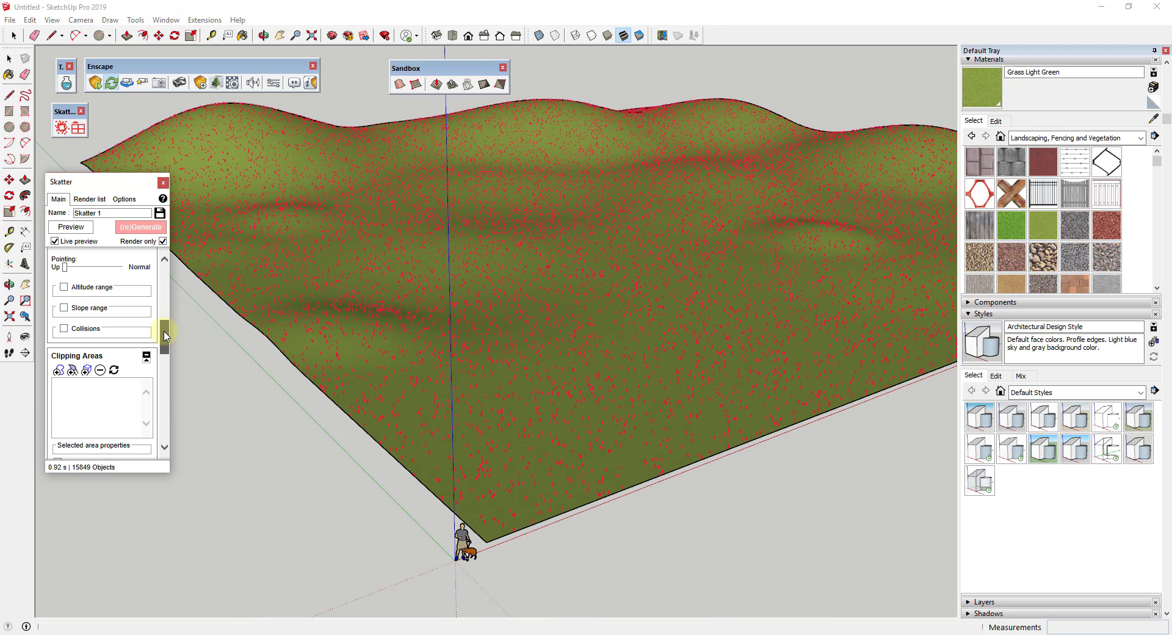
left_click(72, 370)
scroll(92, 377, "down", 3)
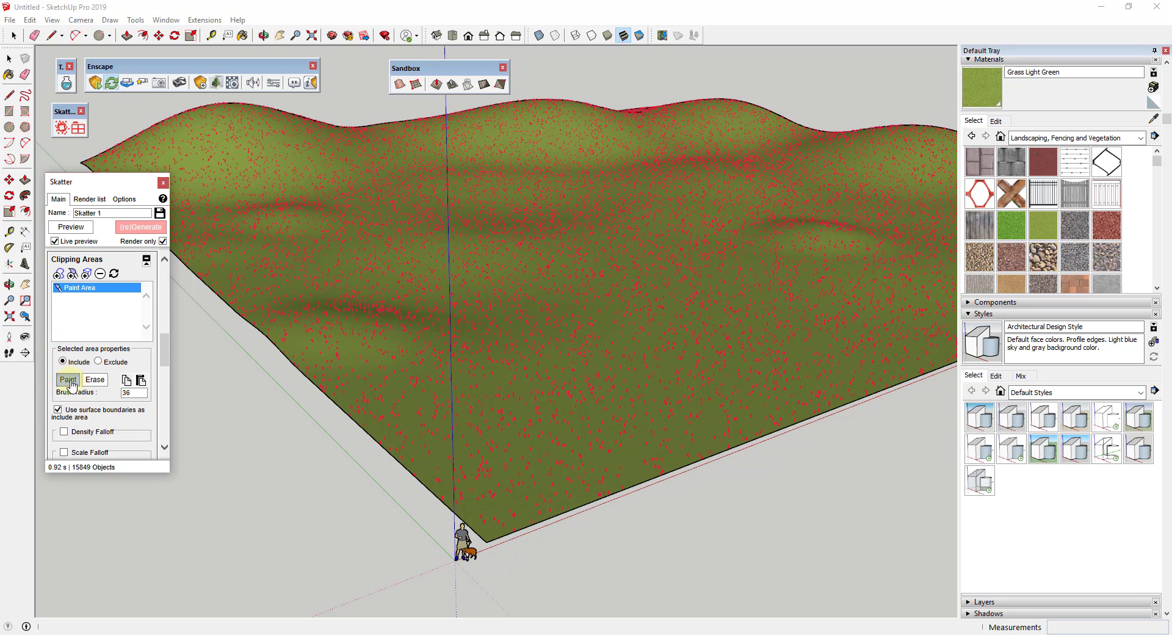
left_click(98, 362)
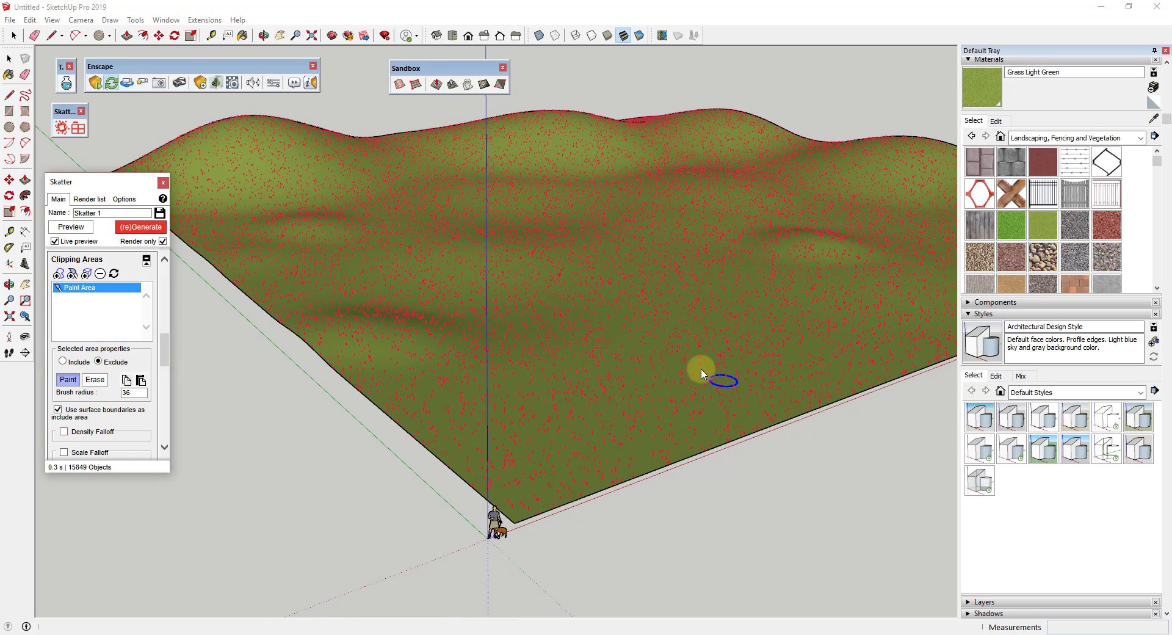
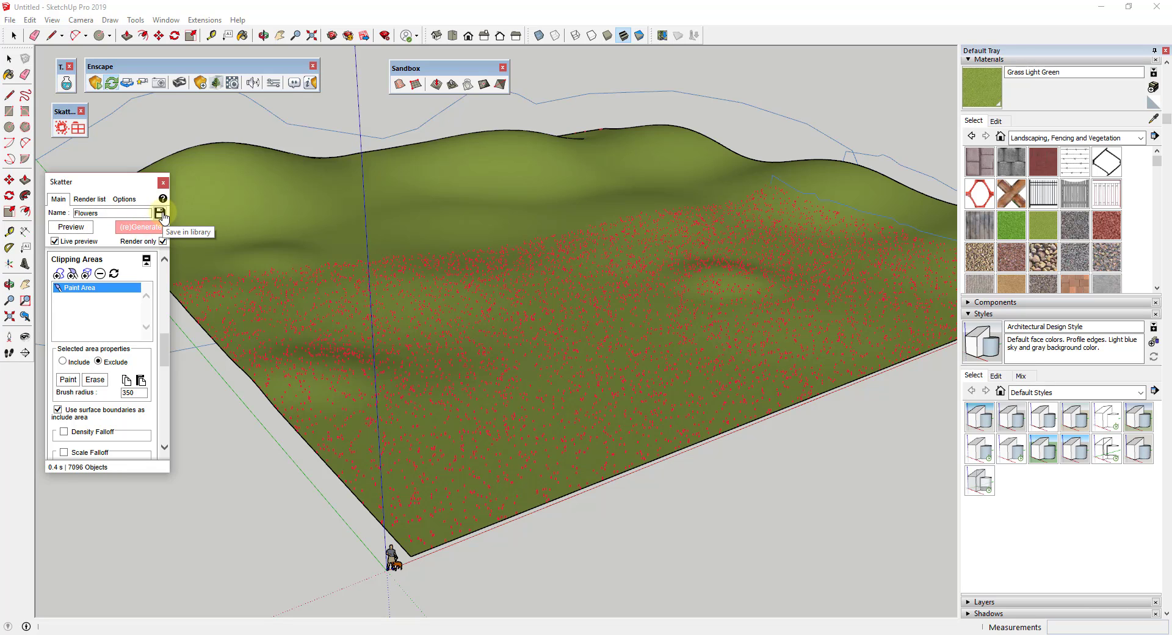
Step: Check the Flowers entry in the Skatter render list, and add a new scatter named Rocks
left_click(89, 199)
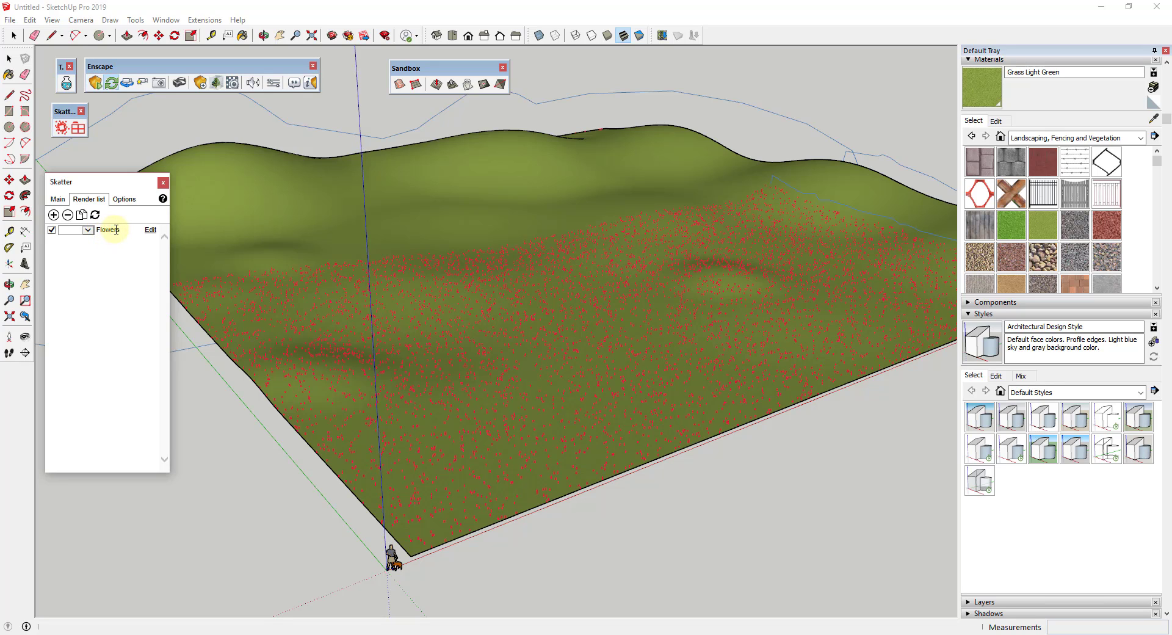
left_click(58, 199)
key("o")
middle_click_drag(559, 335, 560, 334)
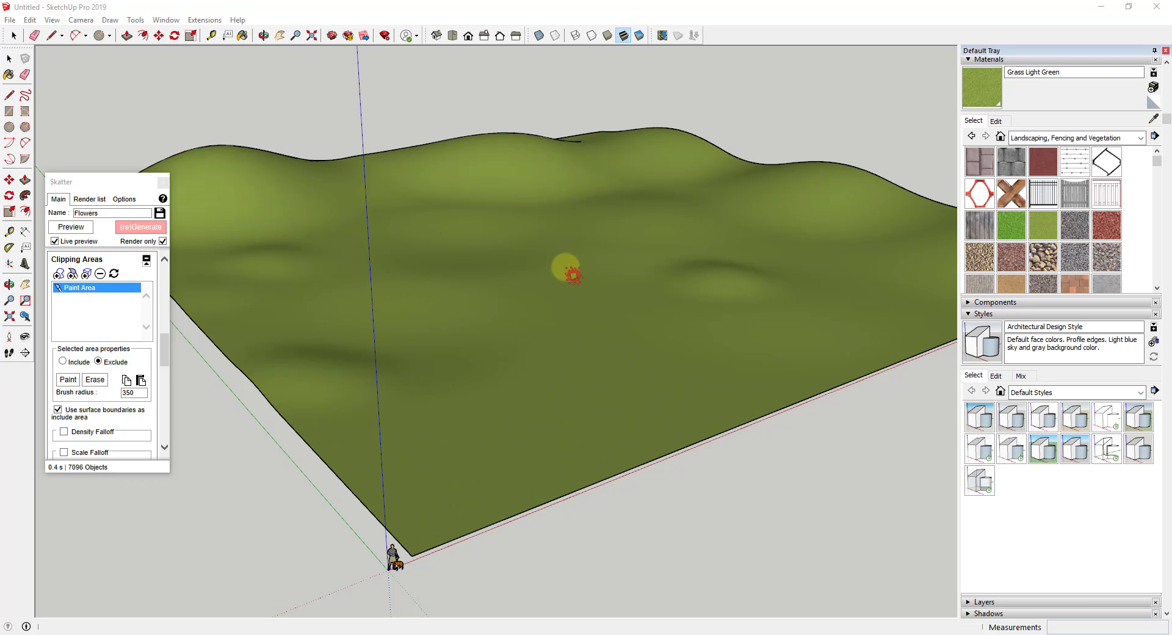
left_click(87, 200)
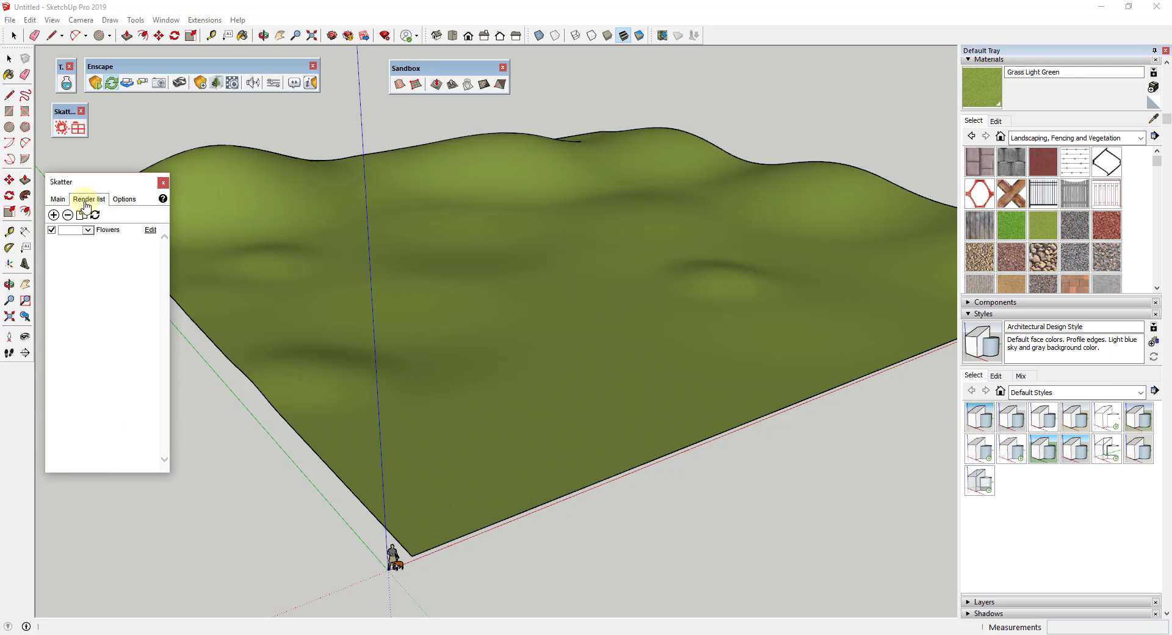
left_click(54, 215)
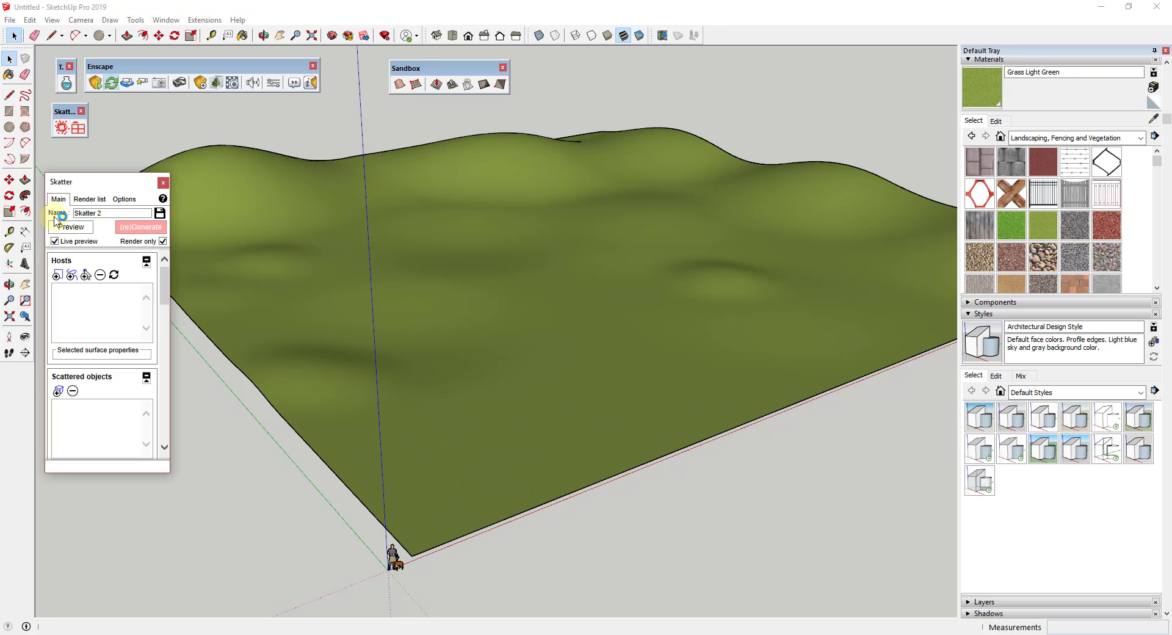
triple_click(125, 216)
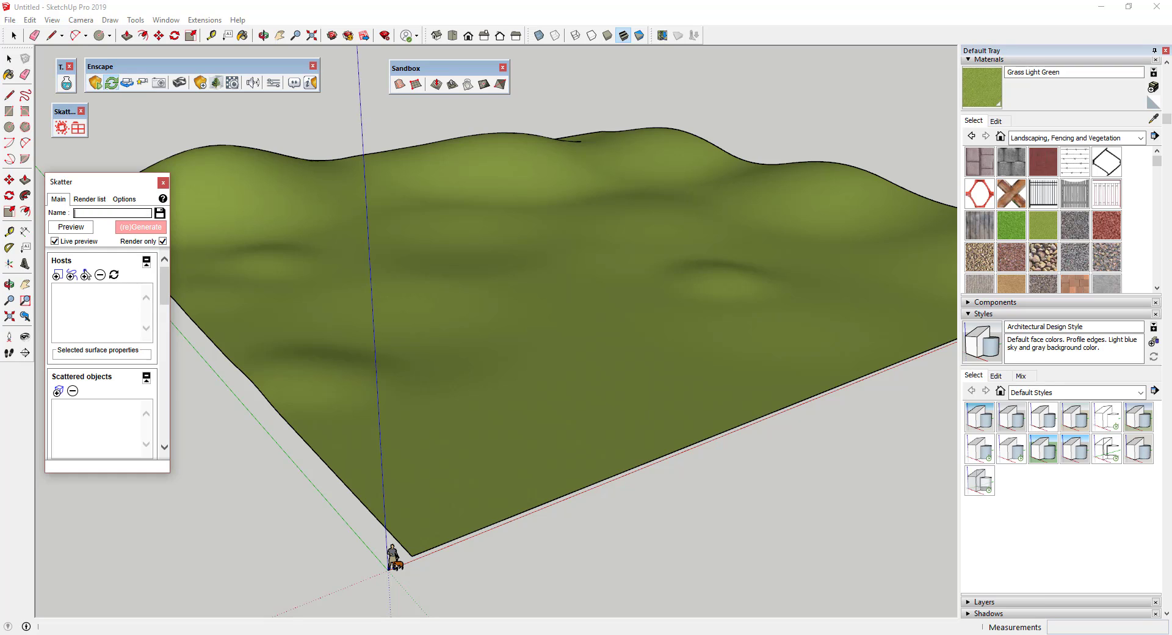
left_click(98, 336)
left_click_drag(104, 191, 114, 192)
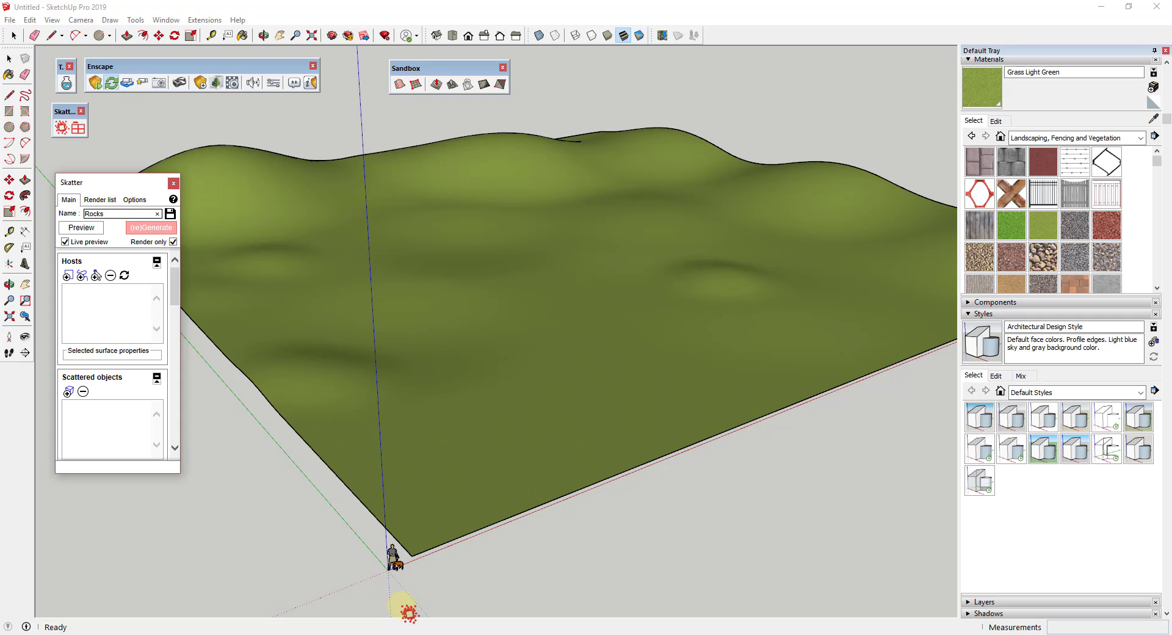
Step: Load the rock model shopk_LOD1.obj into Transmutr from Rock_shopk_2K_3d_ms in the Component Library's Megascans folder
left_click(408, 633)
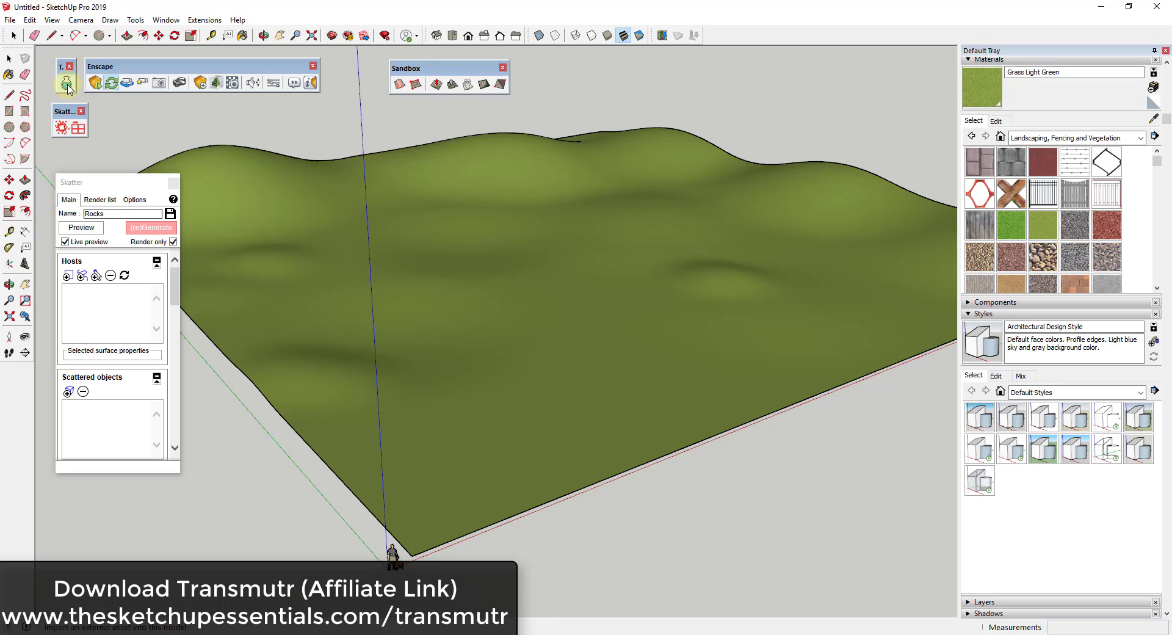
left_click(66, 85)
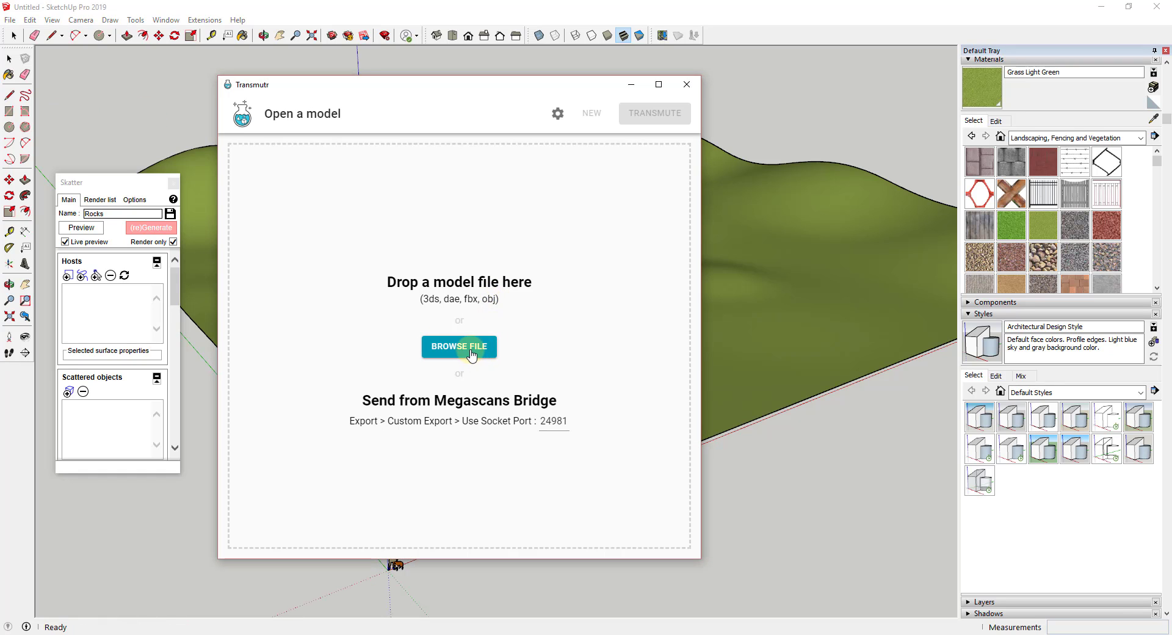
left_click(472, 353)
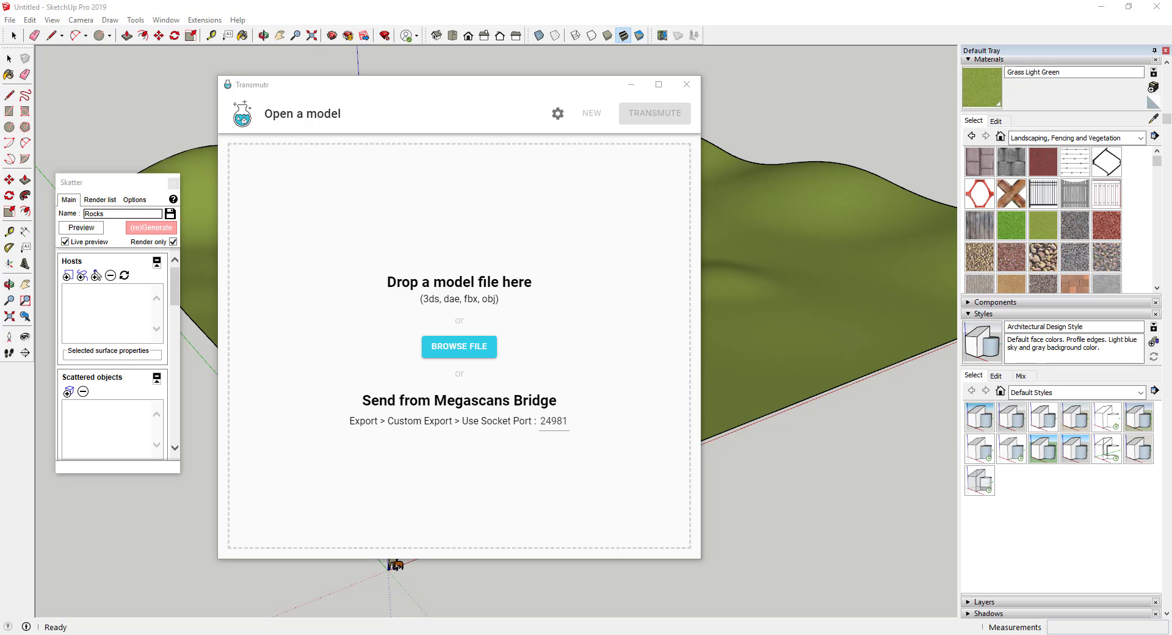
left_click(450, 352)
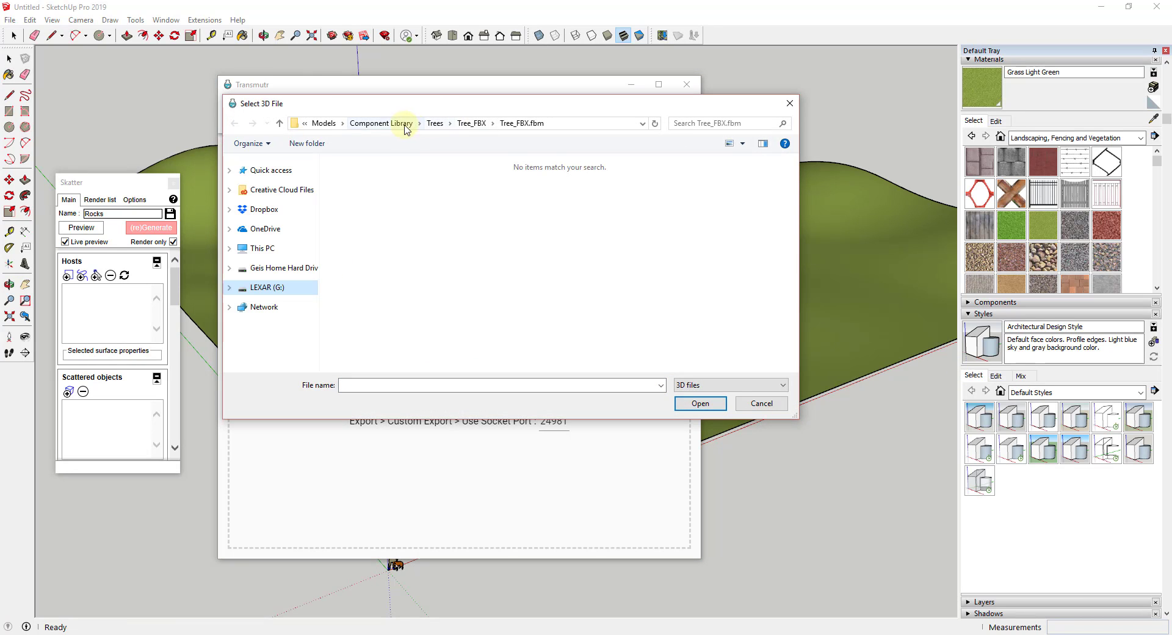
left_click(383, 123)
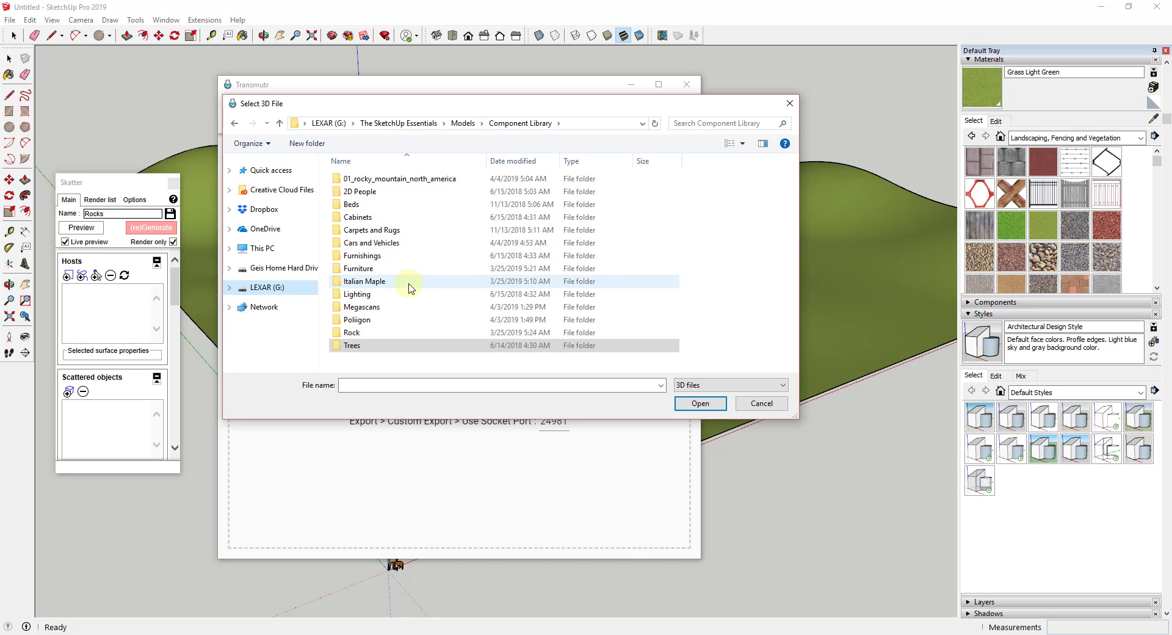
double_click(374, 307)
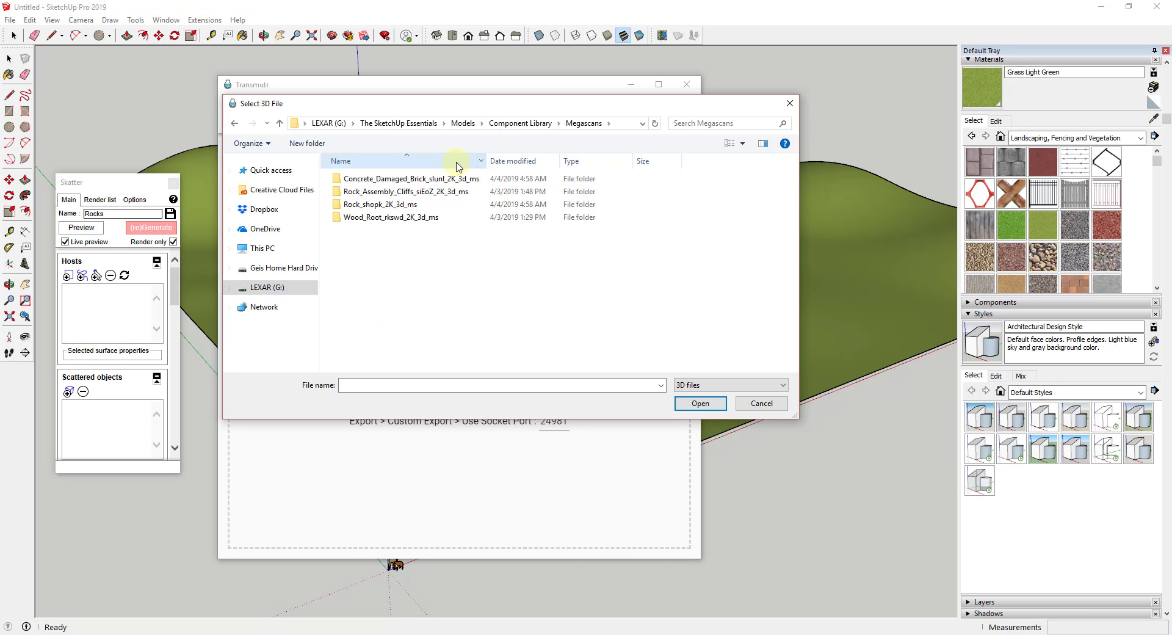
double_click(378, 206)
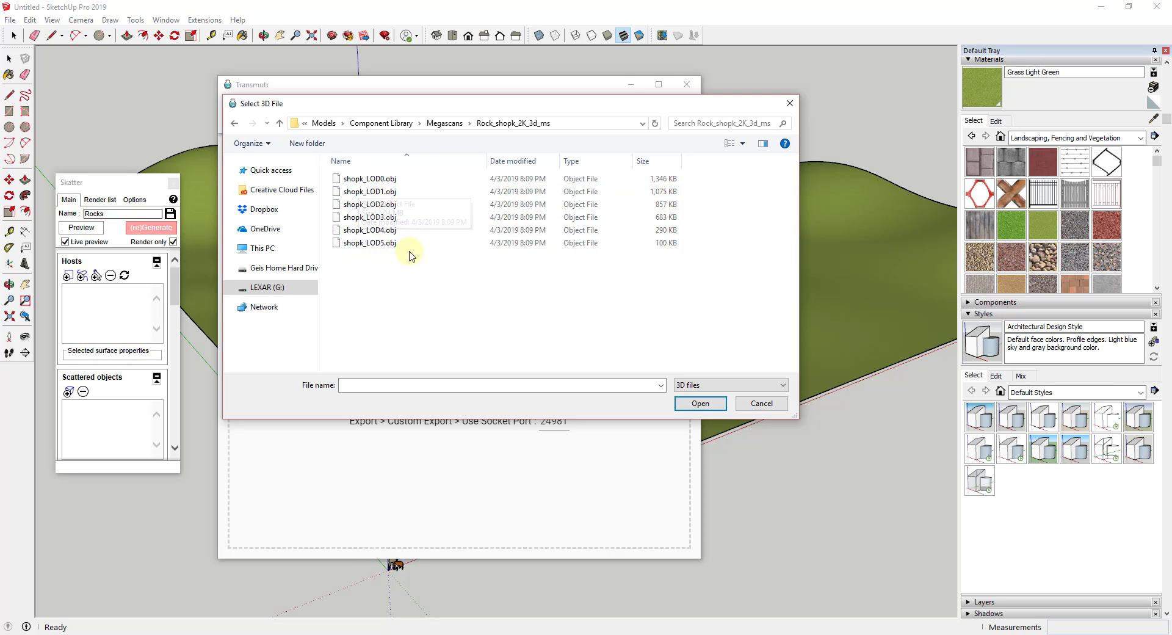
left_click(386, 193)
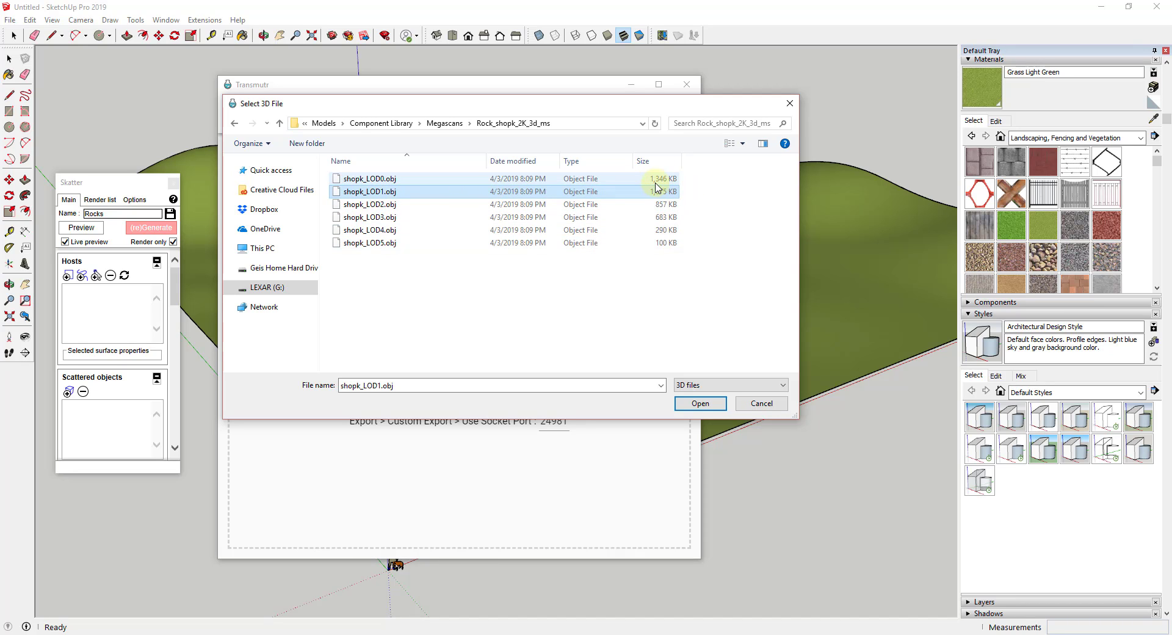
double_click(383, 192)
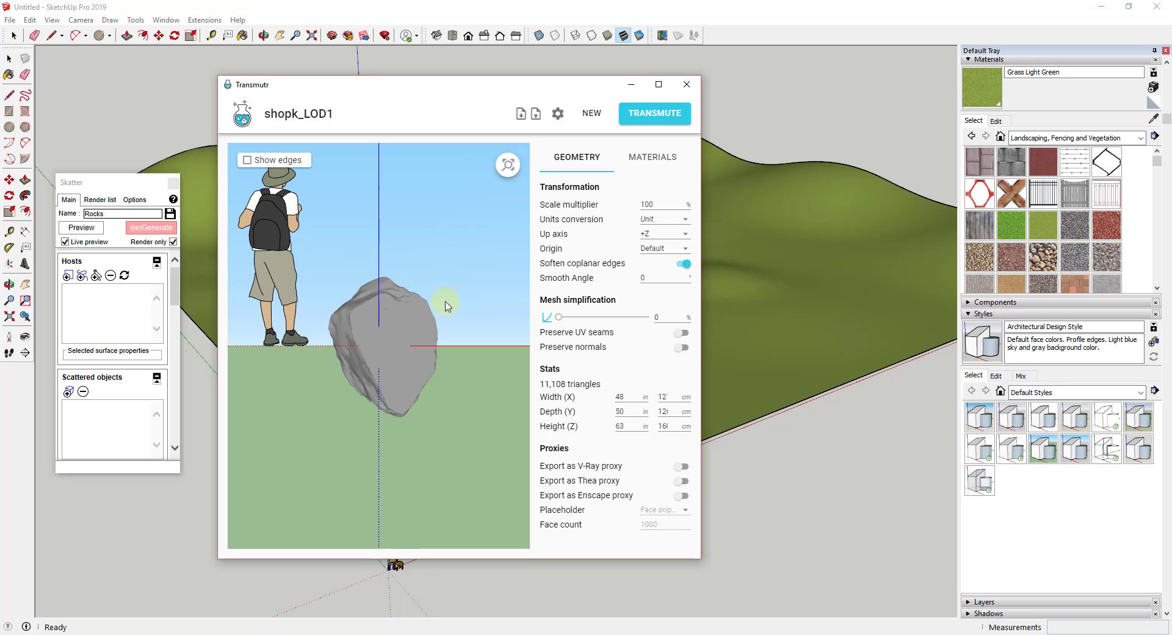
Step: Set the rock's up axis to +Y and assign shopk_2K_Albedo as the color/diffuse texture of DefaultMaterial
scroll(417, 329, "up", 3)
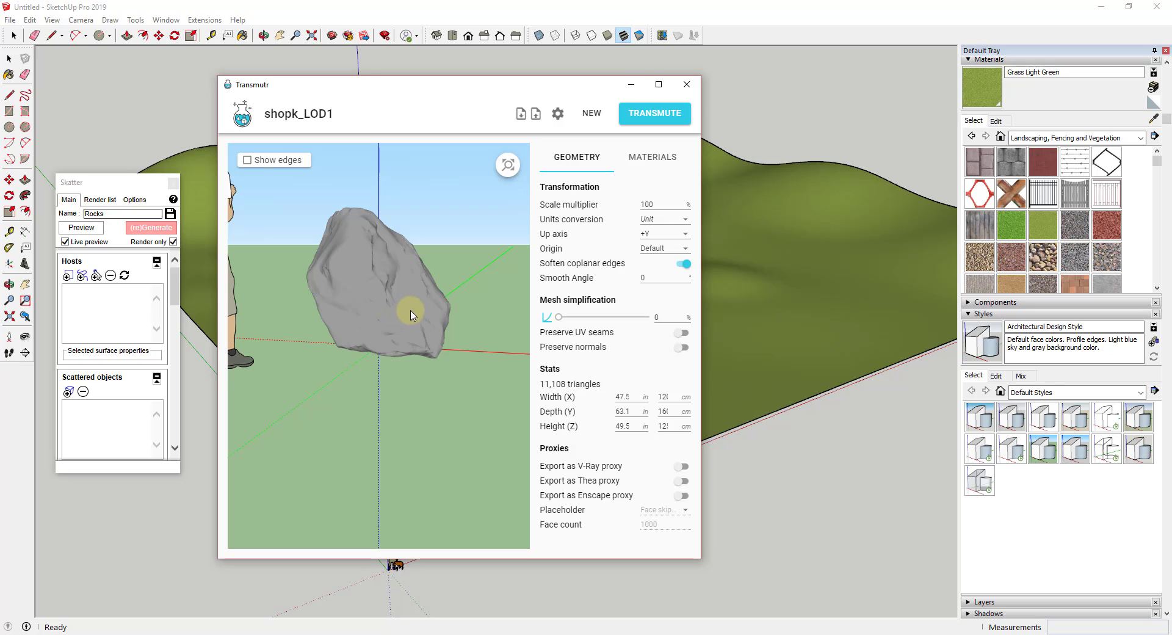
left_click(648, 167)
left_click(660, 195)
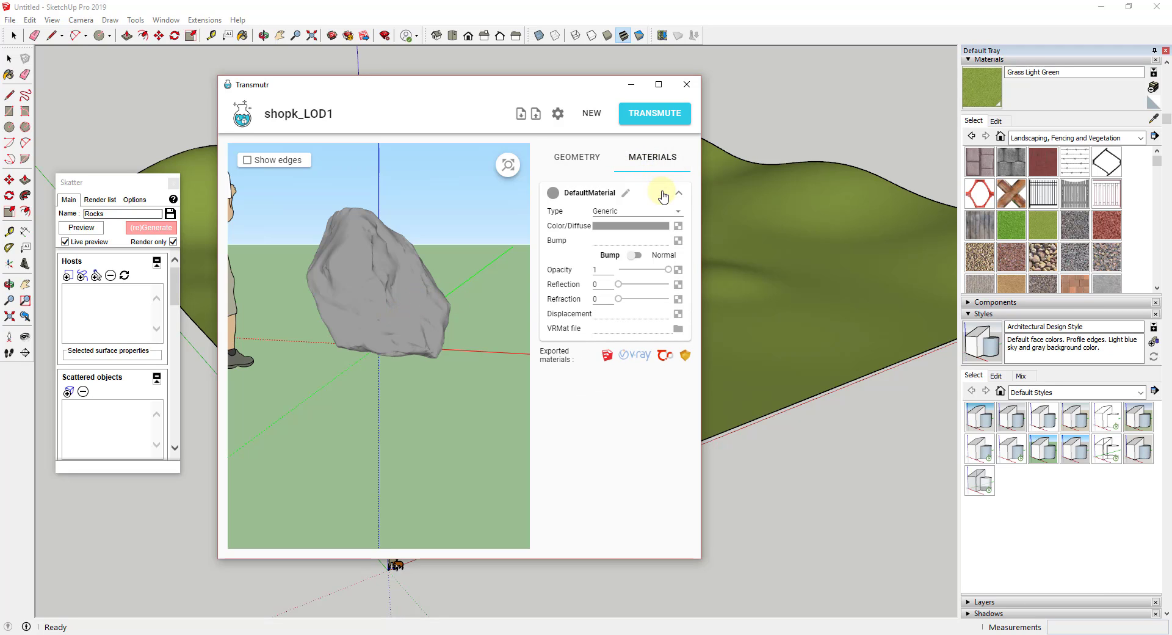
left_click(679, 227)
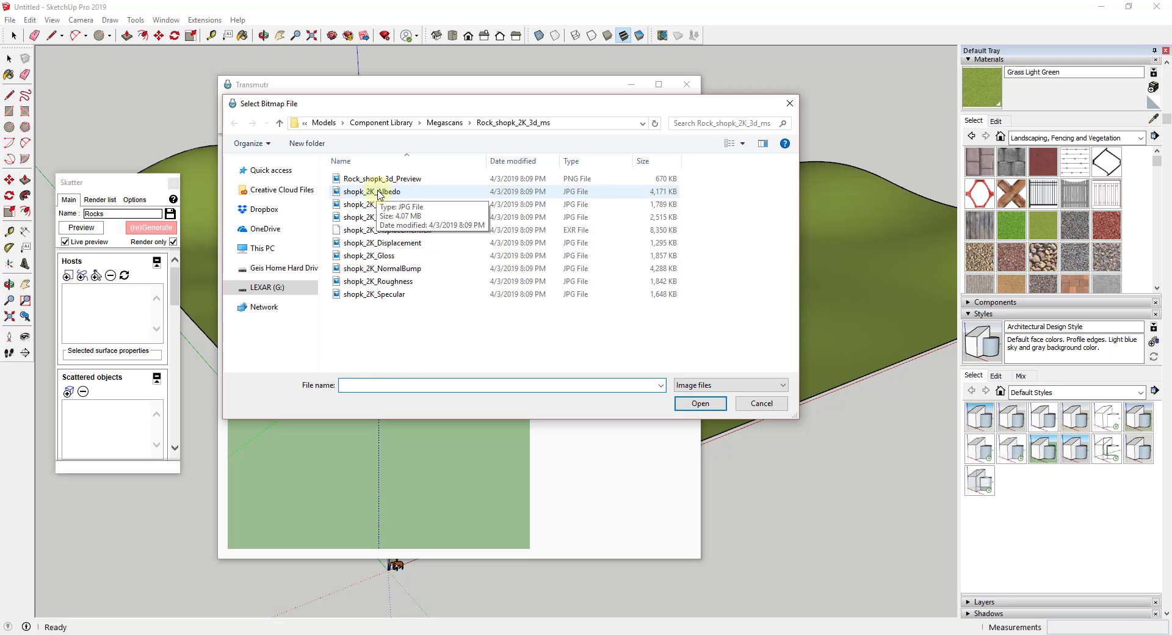
right_click(401, 328)
mouse_move(514, 339)
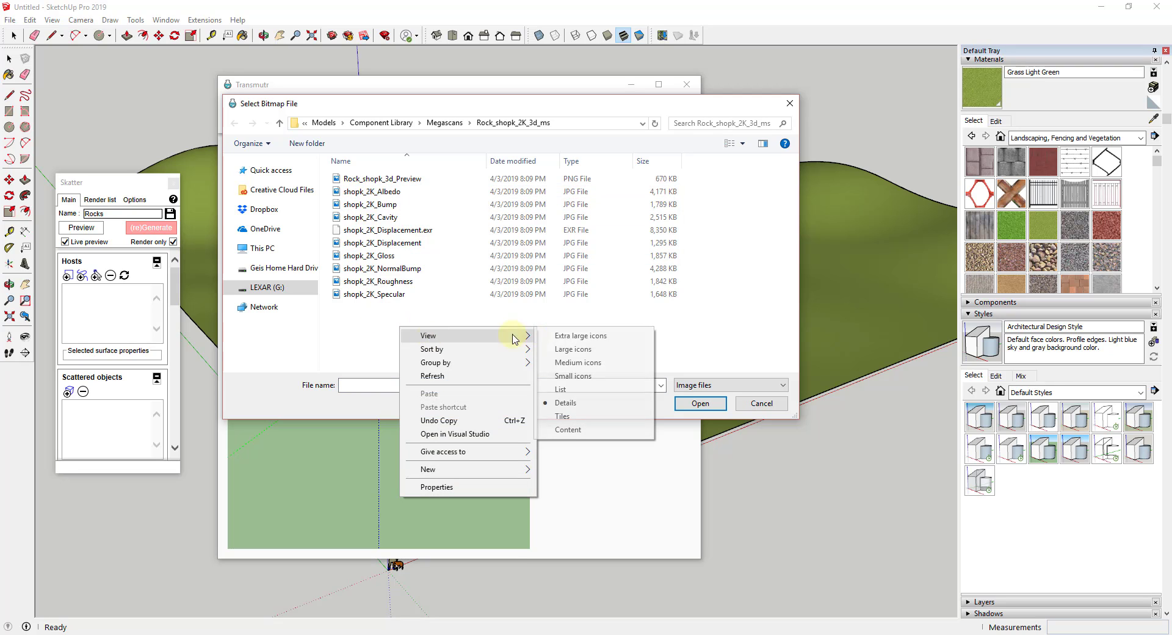
left_click(573, 348)
double_click(435, 185)
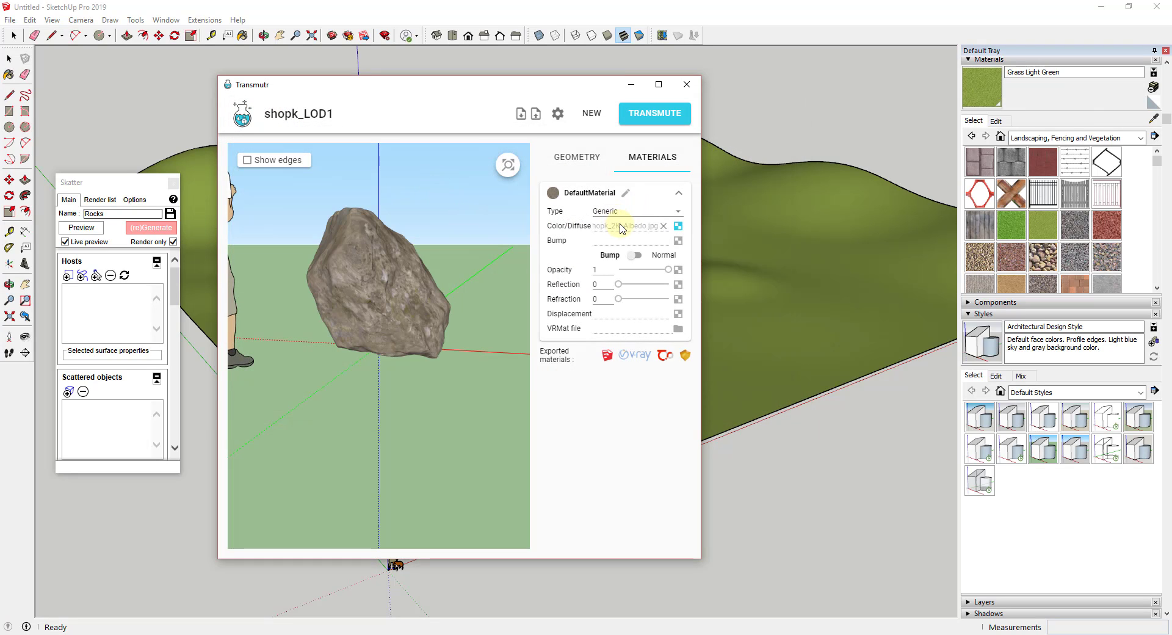
mouse_move(426, 283)
left_mouse_down()
mouse_move(382, 314)
mouse_move(428, 293)
left_mouse_up()
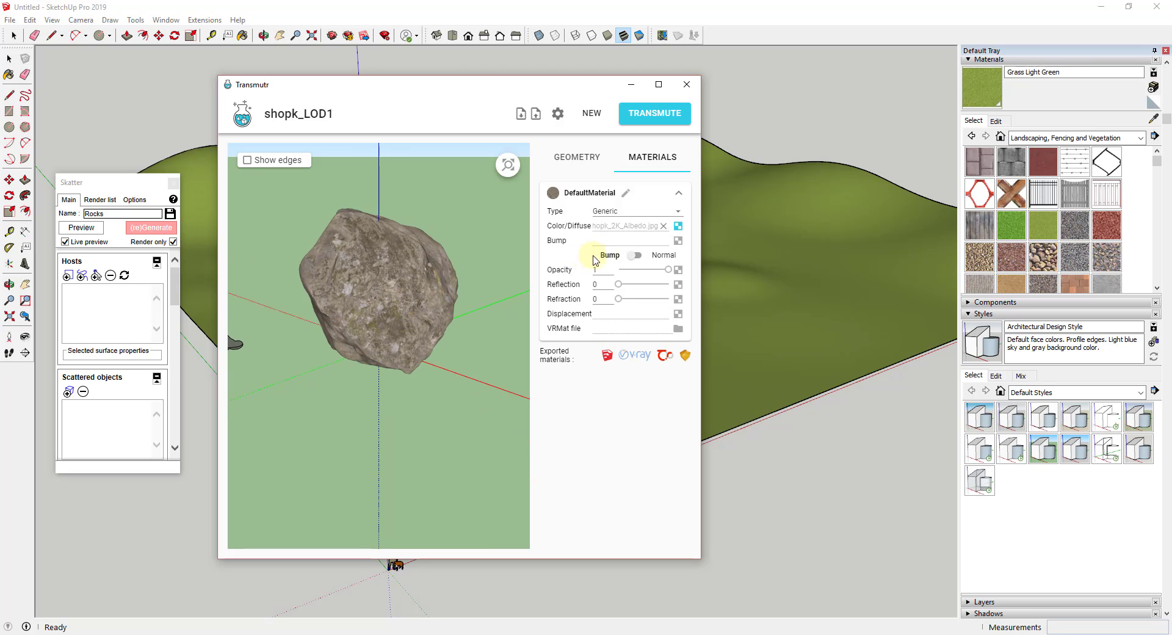
Step: Assign shopk_2K_Bump as the bump map and shopk_2K_Displacement as the displacement map of DefaultMaterial
left_click(679, 240)
left_click(500, 194)
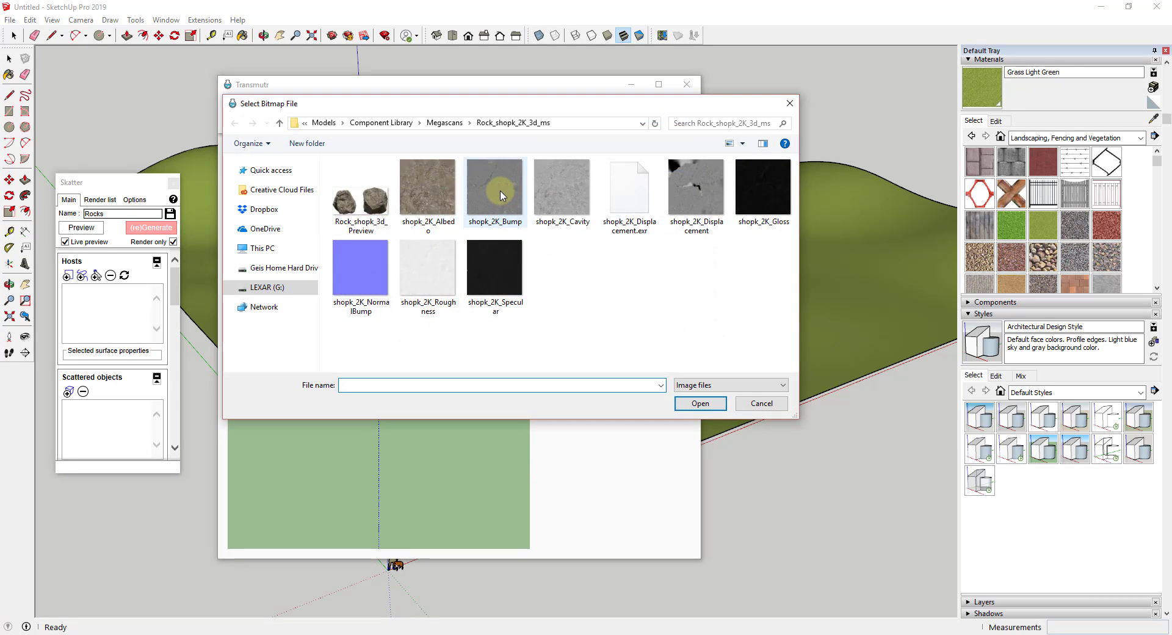
double_click(500, 195)
left_click_drag(398, 272, 450, 244)
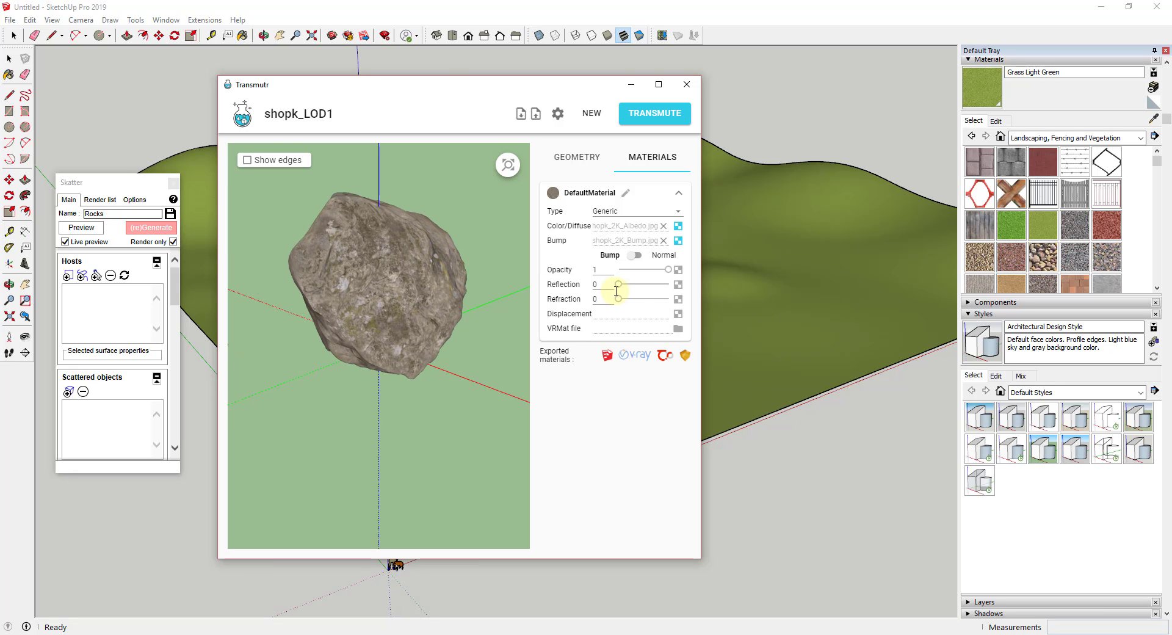
left_click(678, 314)
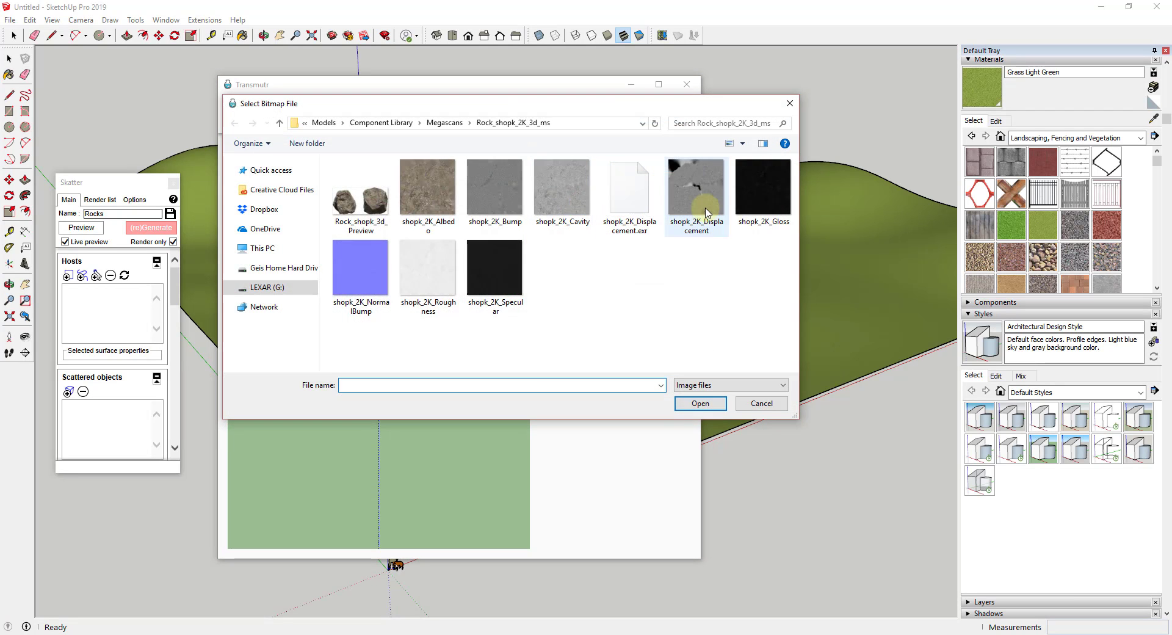
left_click(707, 201)
double_click(707, 201)
left_click_drag(405, 306, 517, 240)
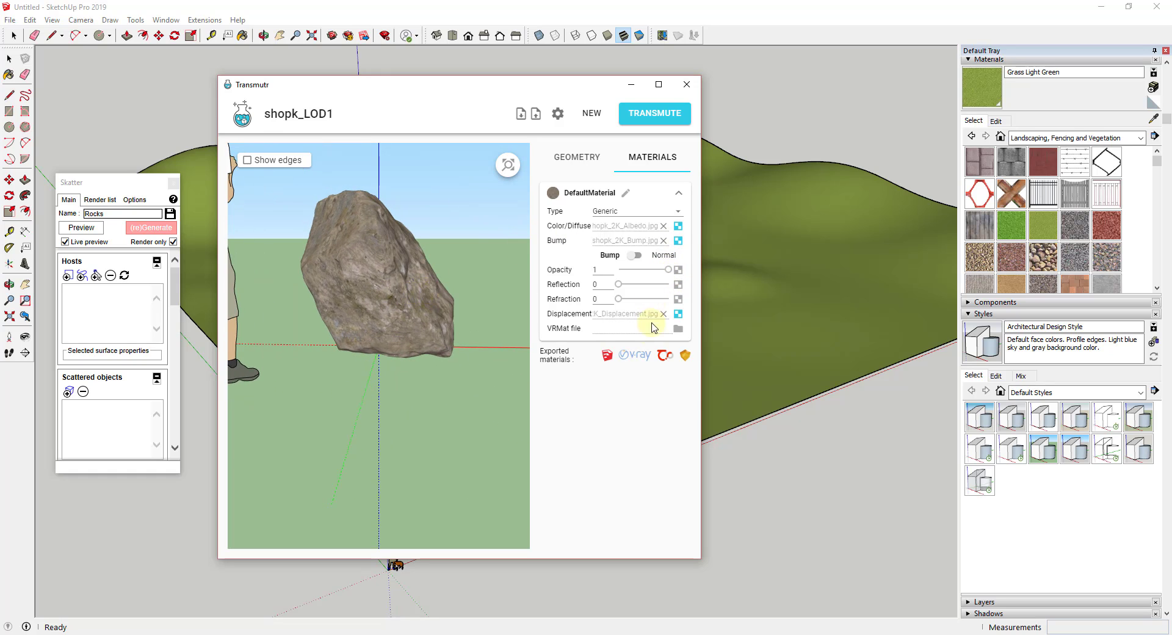
Step: Enable export of the rock as an Enscape proxy with a Bounding box (wireframe) placeholder
left_click(575, 160)
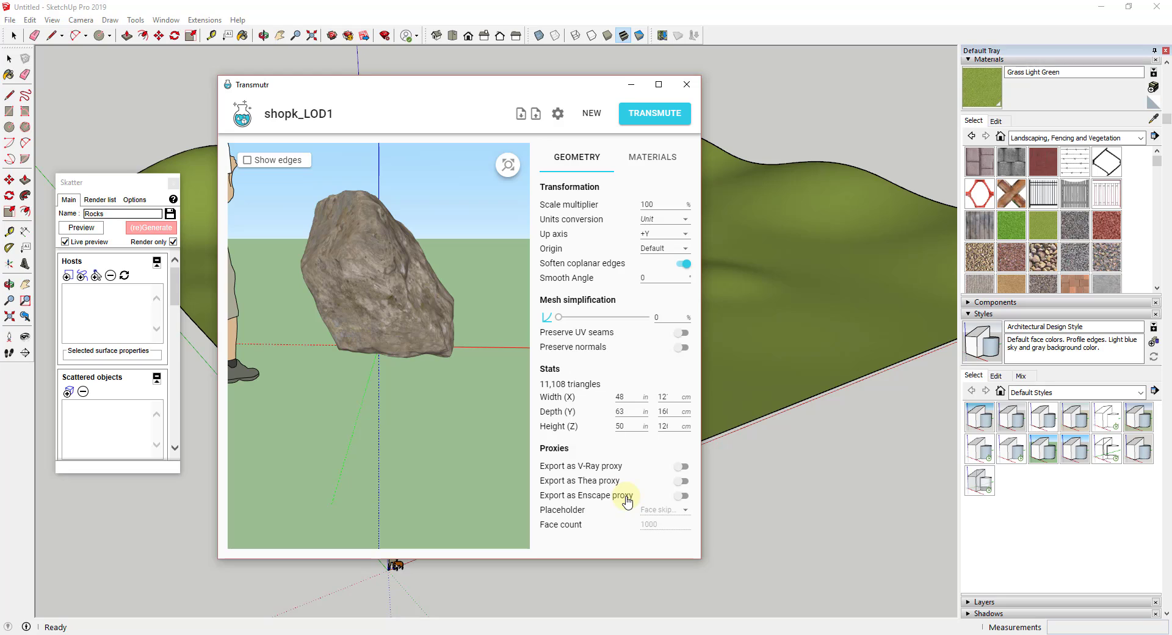
left_click(682, 496)
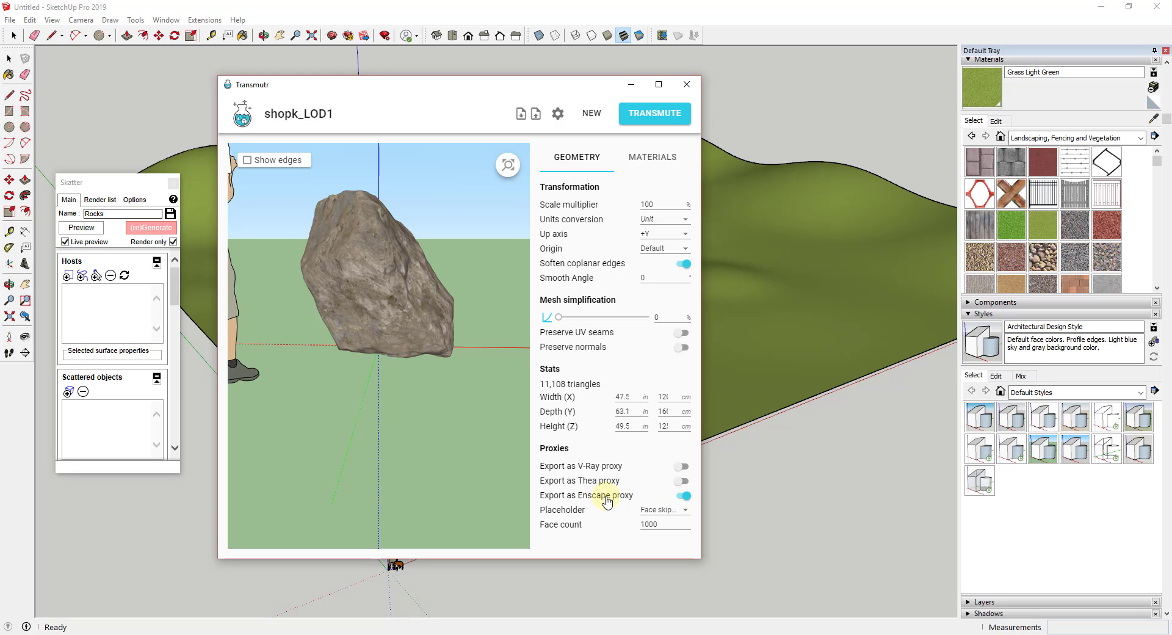
left_click_drag(474, 392, 432, 386)
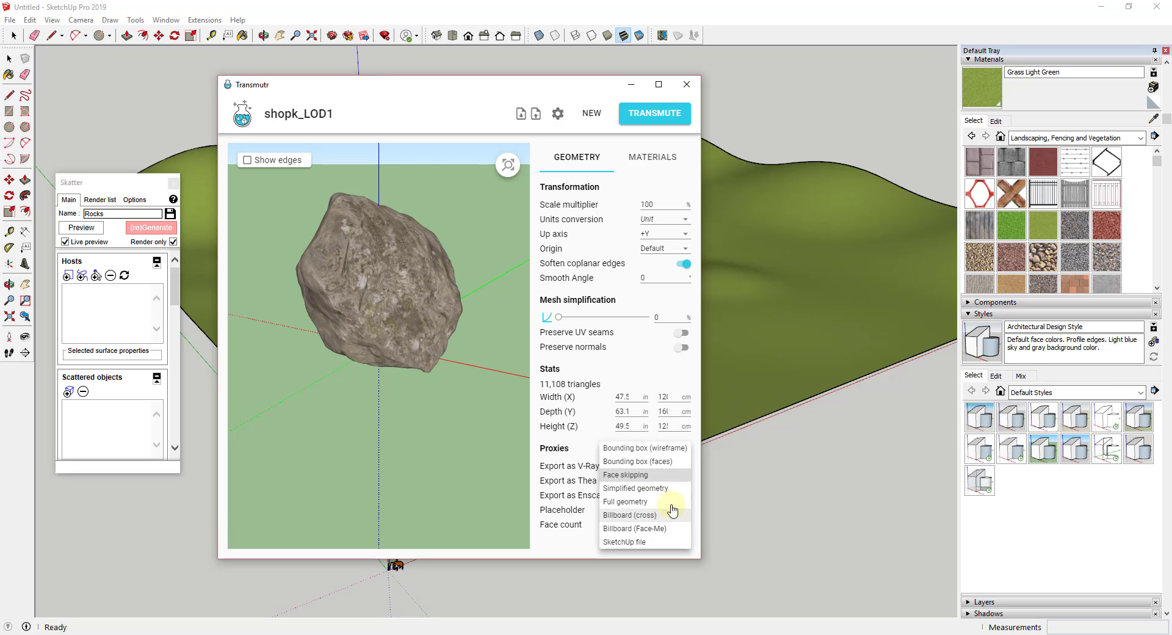
left_click(635, 450)
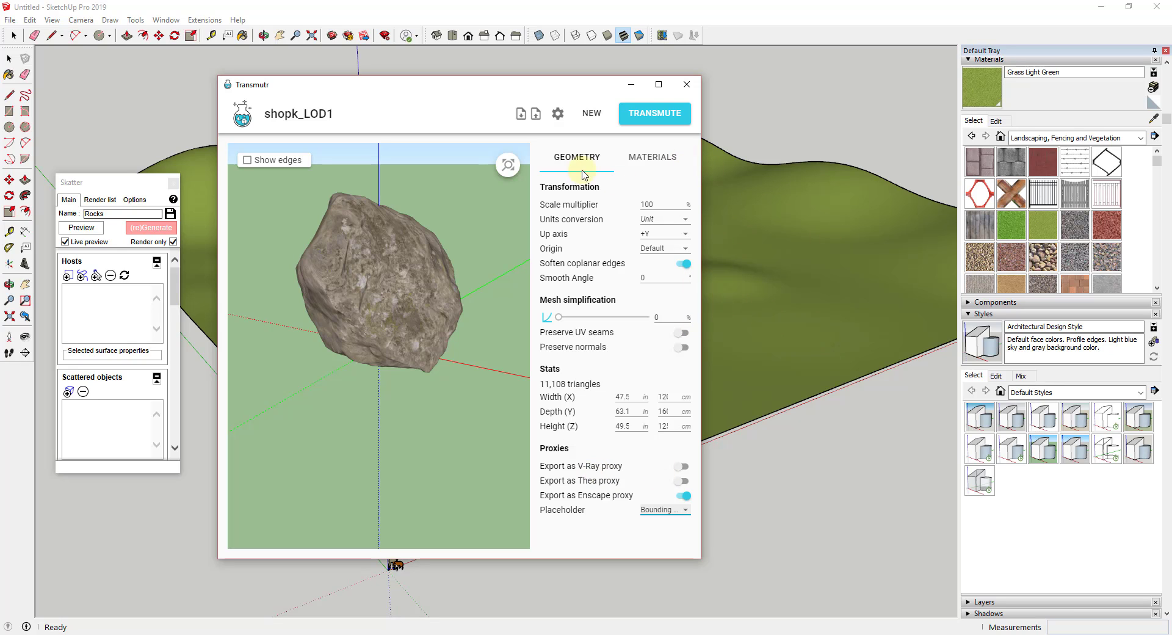
Step: Transmute the rock to shopk_LOD1, replacing the existing SketchUp file, and place the component near the terrain's front corner
left_click(653, 114)
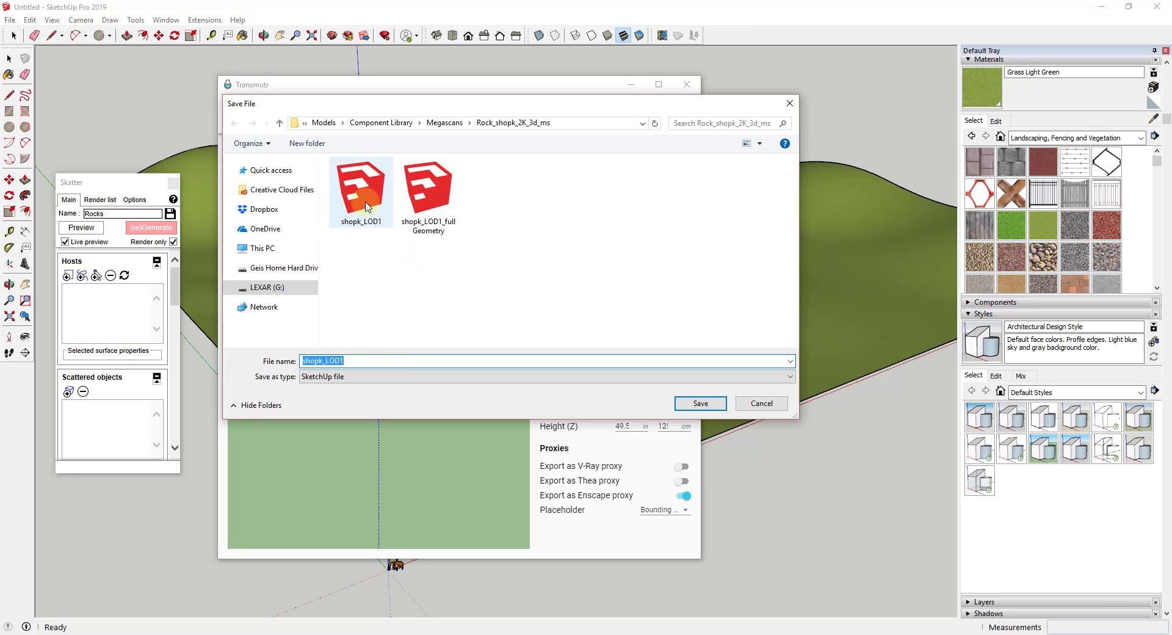
left_click(685, 404)
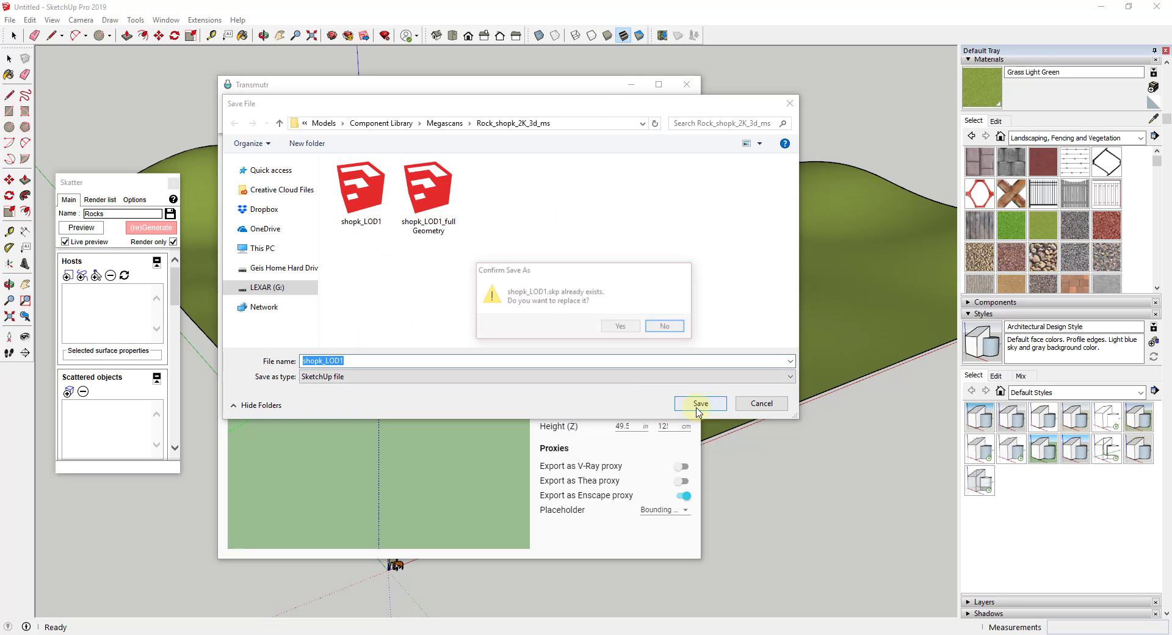
left_click(620, 328)
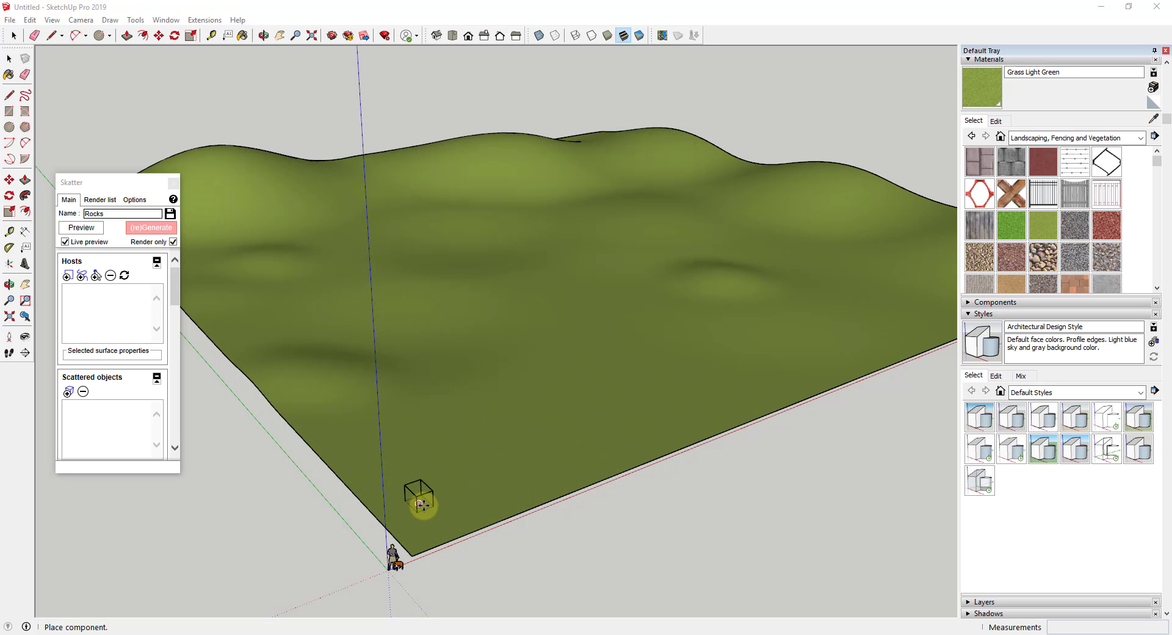
left_click(423, 505)
middle_click_drag(466, 478, 430, 533)
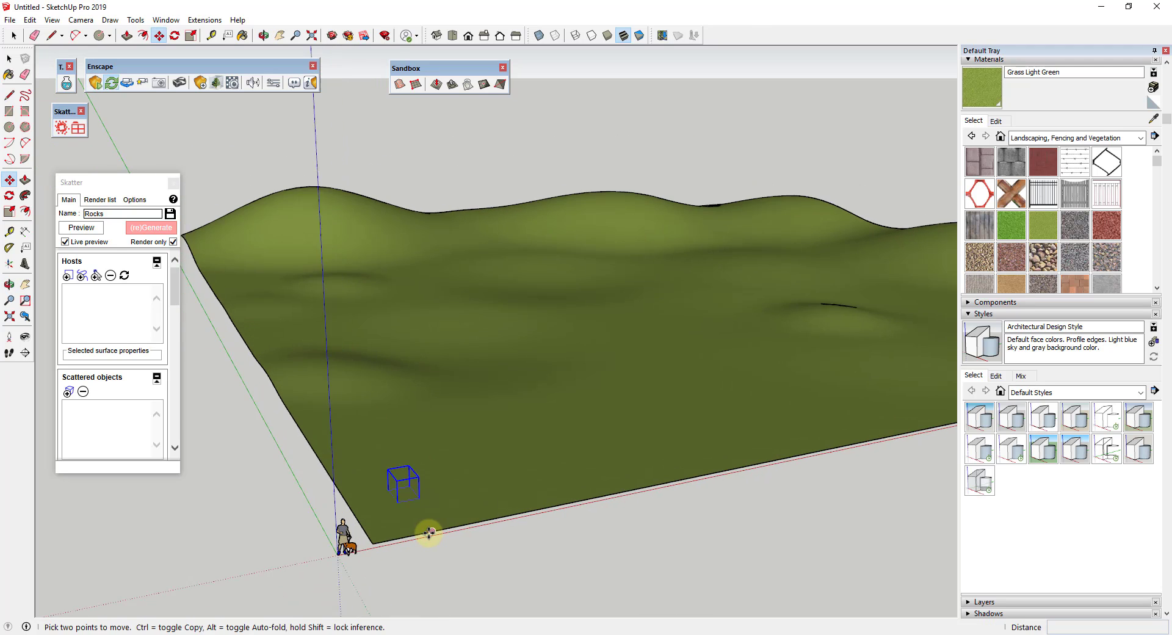
scroll(437, 466, "up", 5)
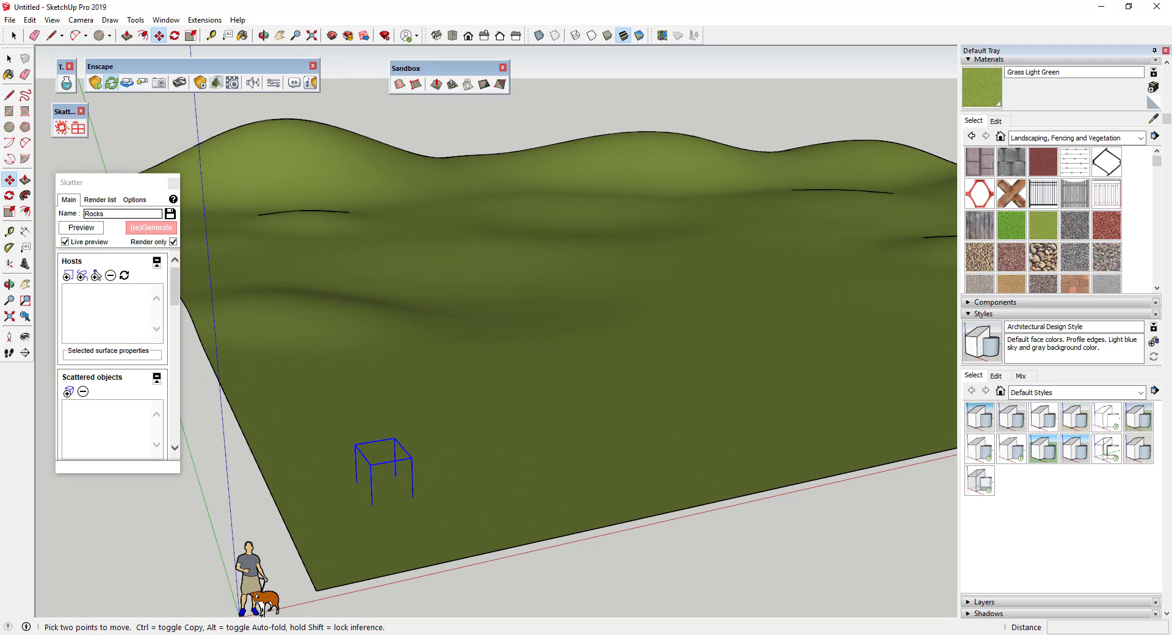
Step: Switch to the Enscape render and fly around the placed rock to inspect its texture and surface relief
left_click(757, 588)
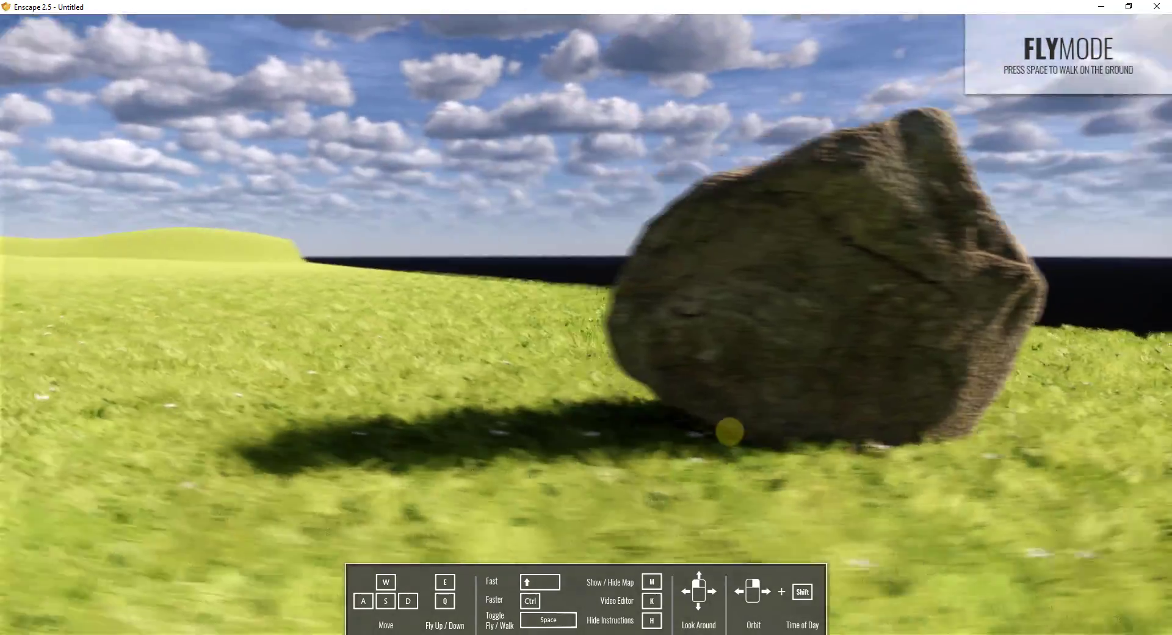
left_click_drag(730, 432, 720, 429)
key("s")
key("w")
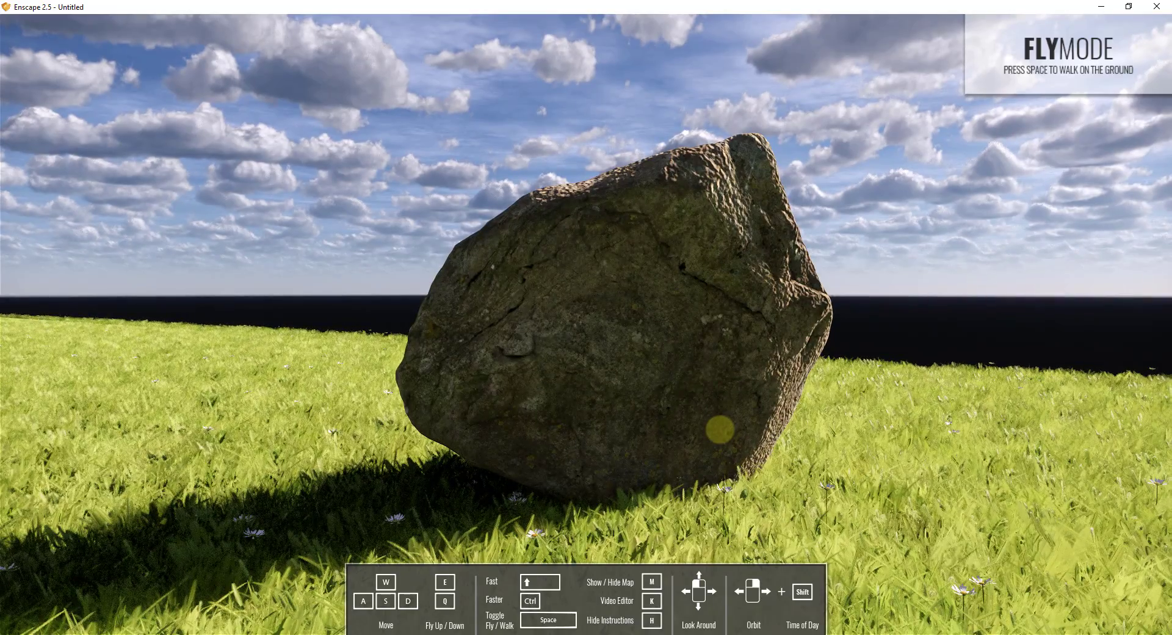
key("w")
mouse_move(721, 429)
left_mouse_down()
mouse_move(708, 430)
mouse_move(718, 426)
left_mouse_up()
key("d")
key("d")
key("w")
mouse_move(837, 1)
left_mouse_down()
mouse_move(853, 63)
mouse_move(1171, 63)
left_mouse_up()
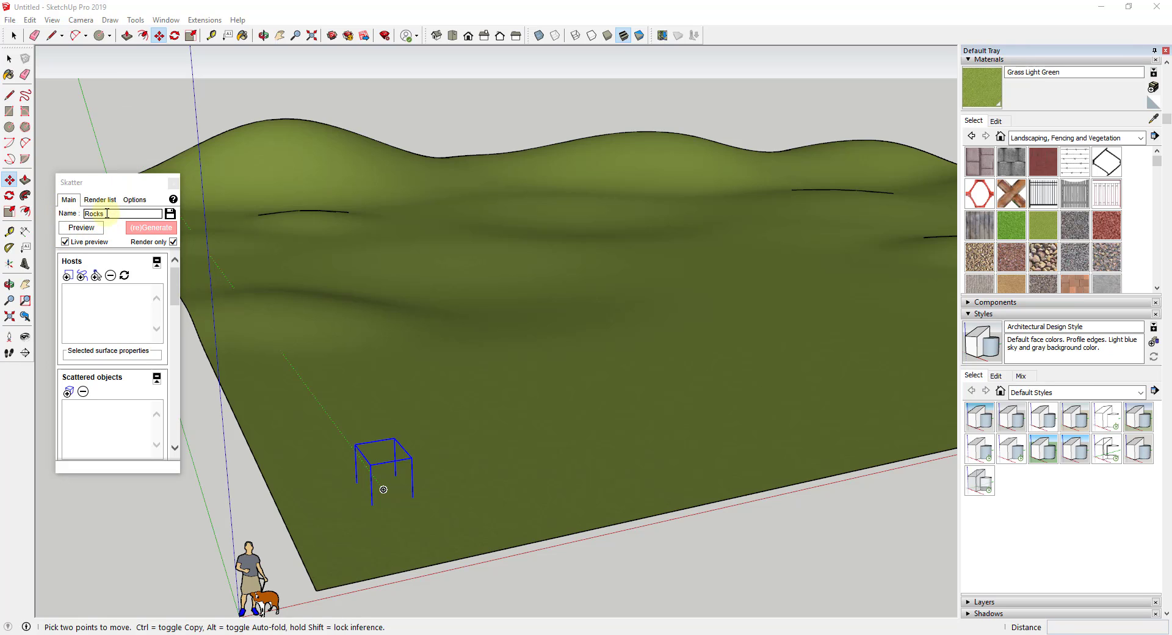
Step: Switch back to SketchUp, add the shopk_LOD1 rock as the Rocks scatter's object, and use the terrain as its host
left_click(69, 393)
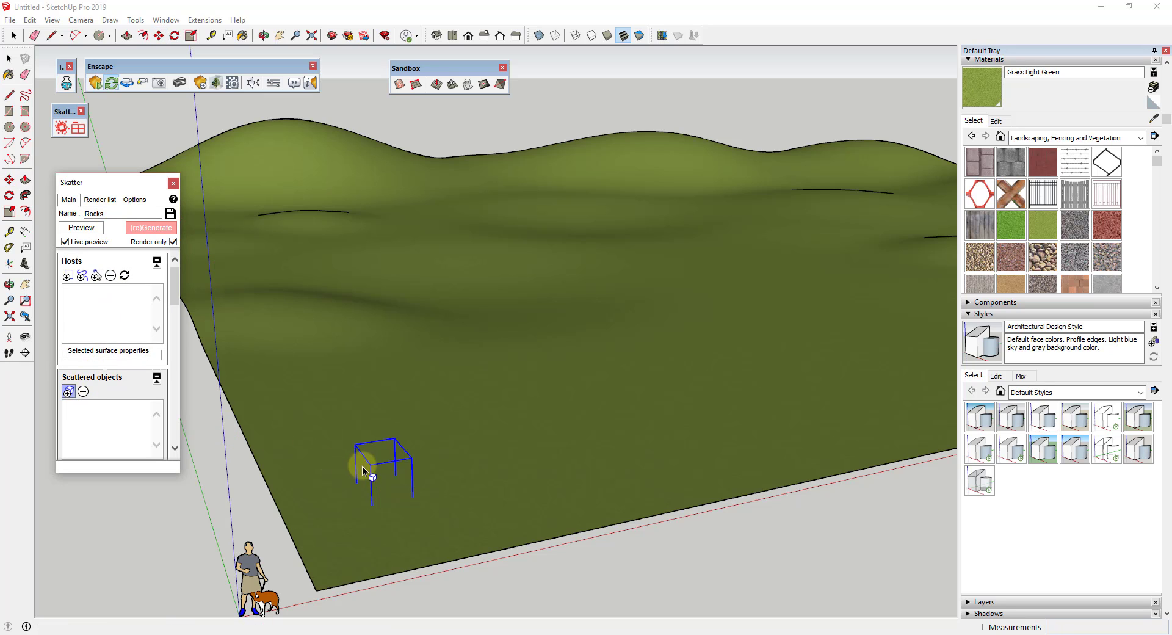
left_click(403, 463)
left_click(68, 275)
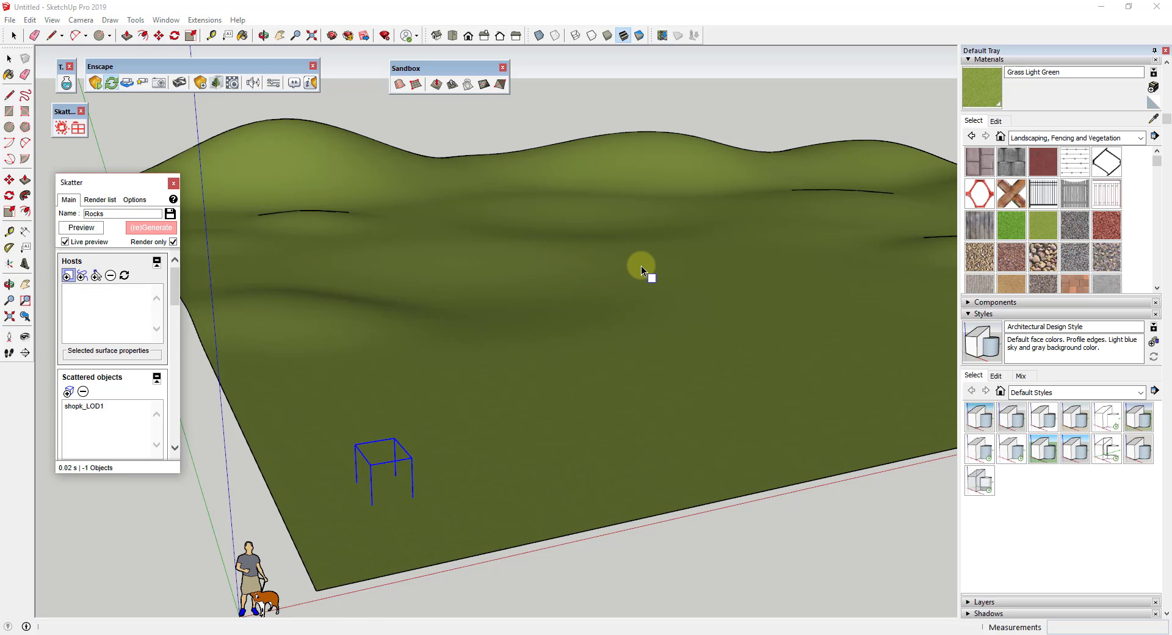
left_click(657, 310)
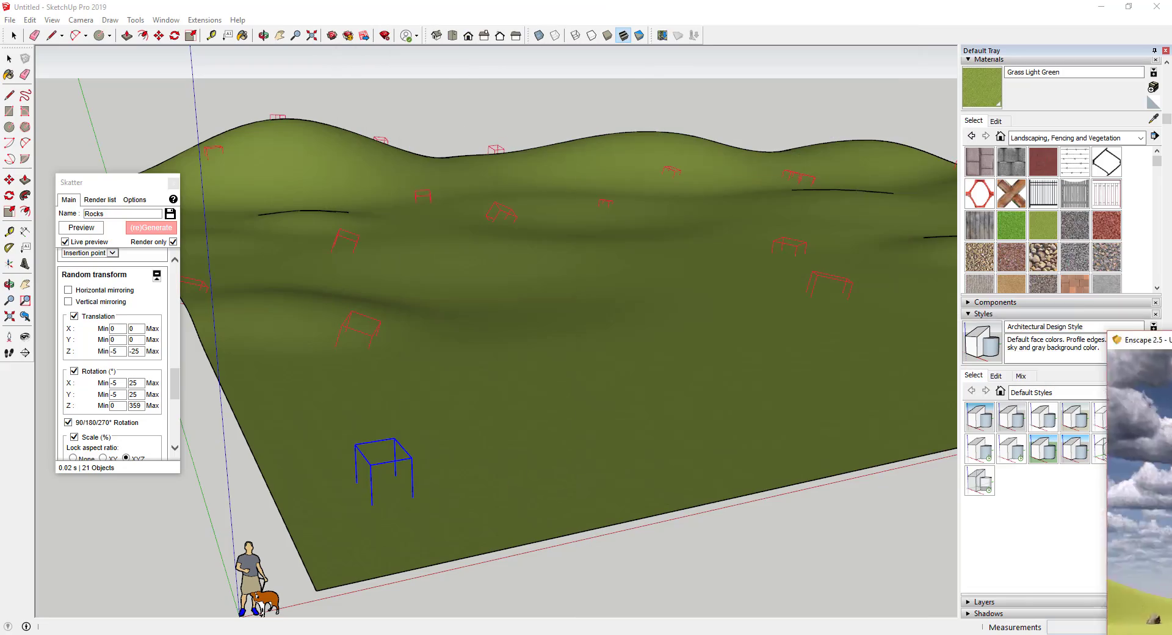
middle_click(598, 325)
middle_click_drag(598, 325, 600, 326)
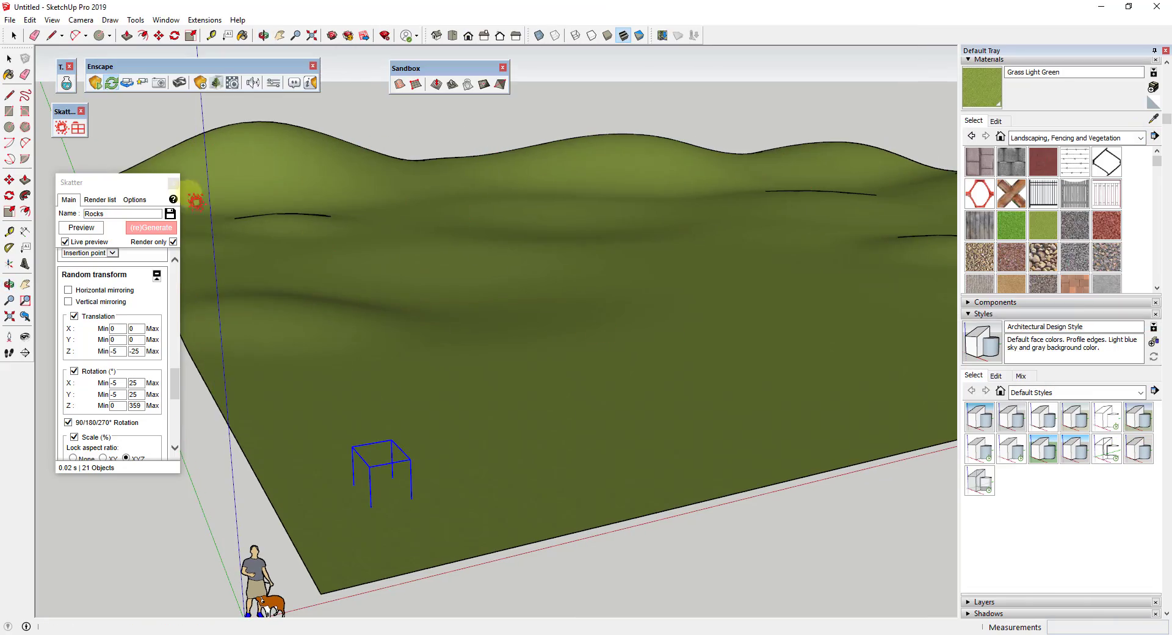
Step: Start a new scatter, load Trees 01 from the Skatter Library as render-only proxies, and pick the terrain as host
left_click(61, 127)
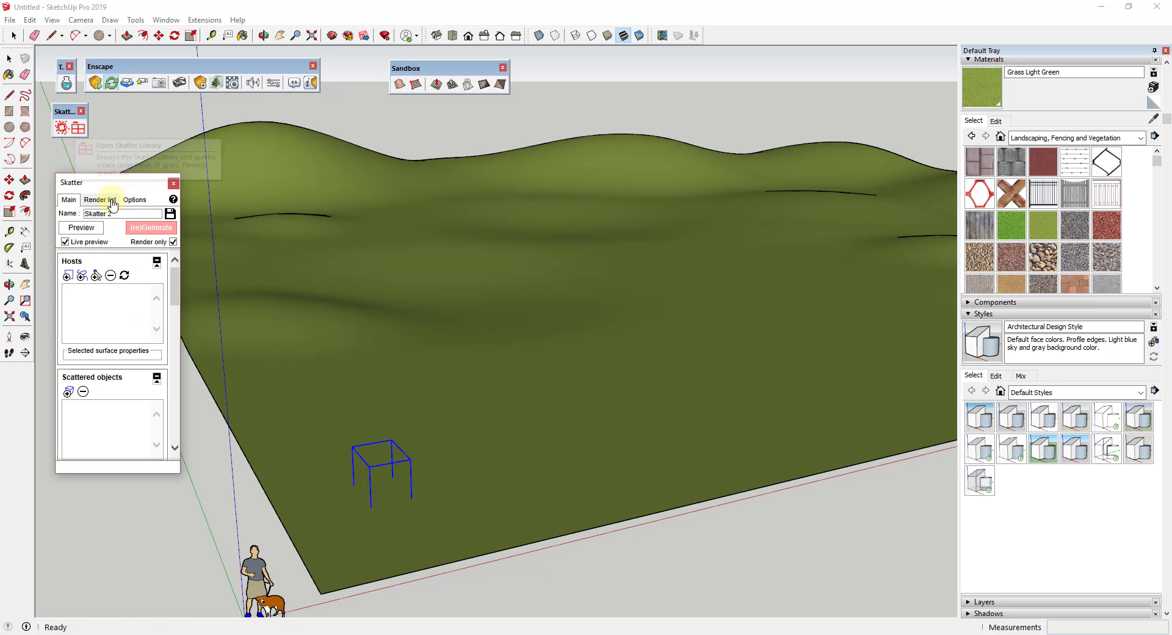
left_click(78, 129)
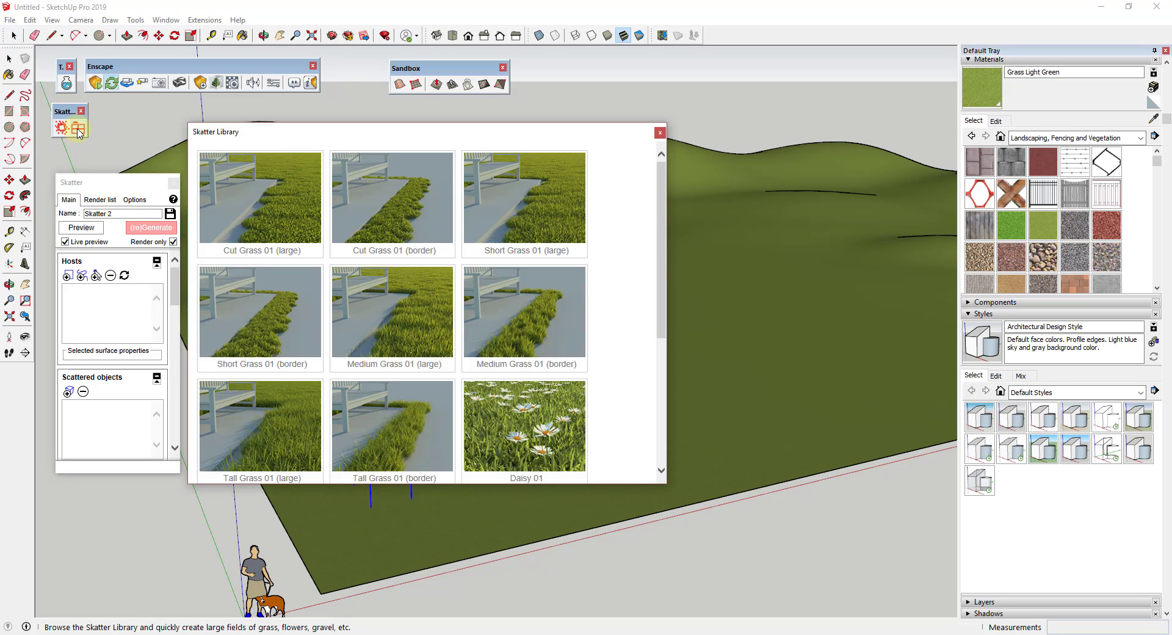
scroll(549, 302, "down", 5)
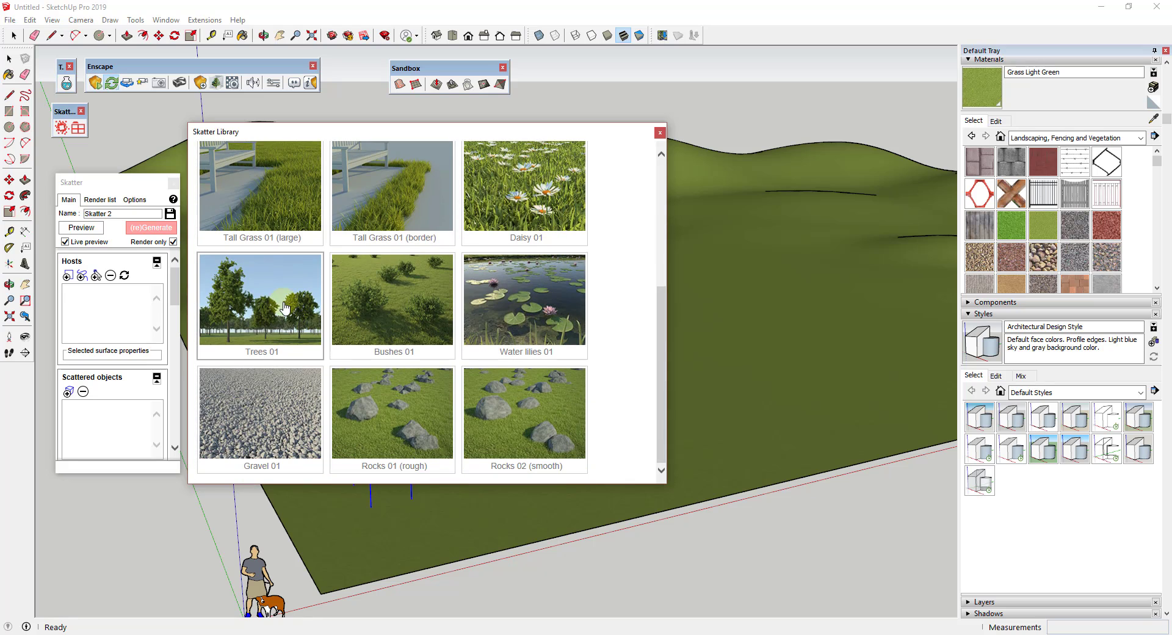
mouse_move(282, 307)
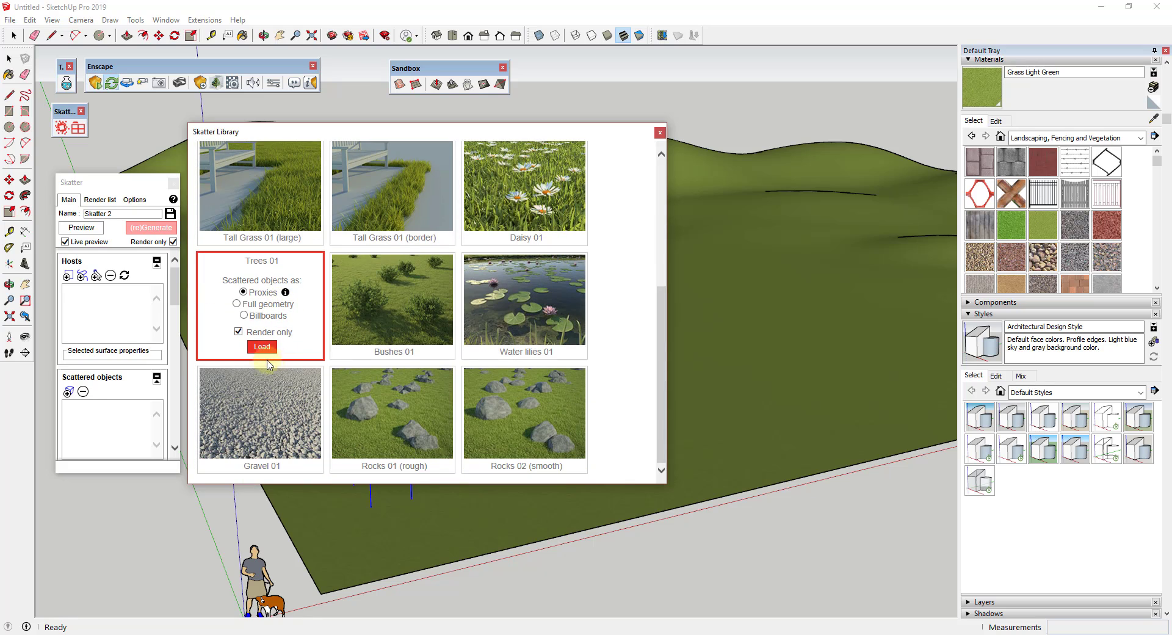
left_click(275, 348)
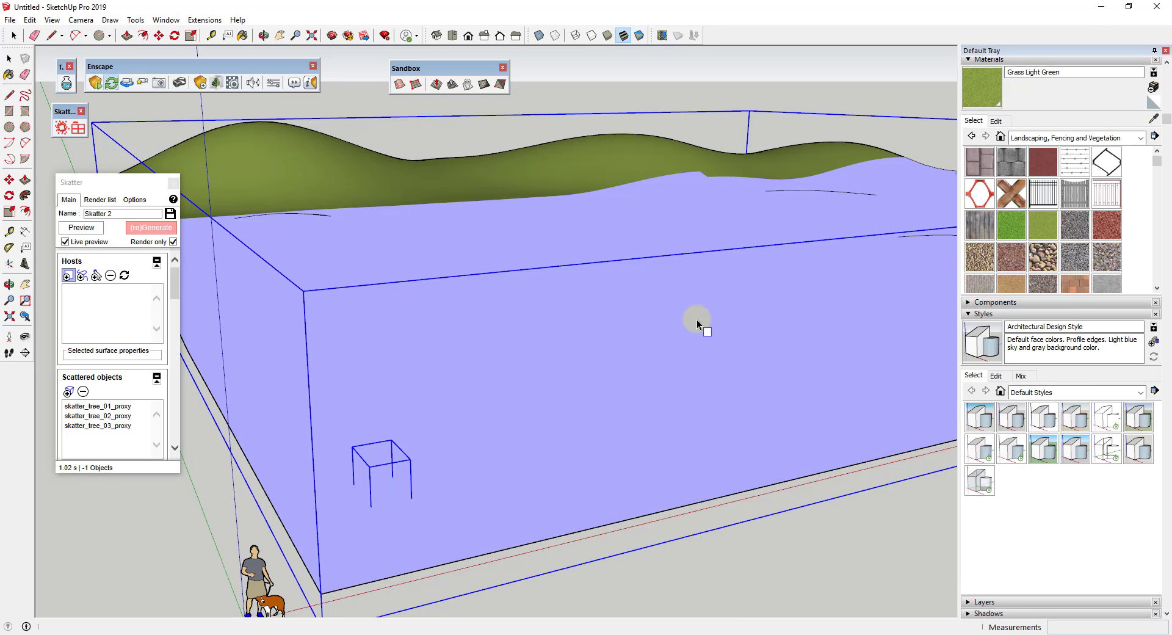
left_click(687, 215)
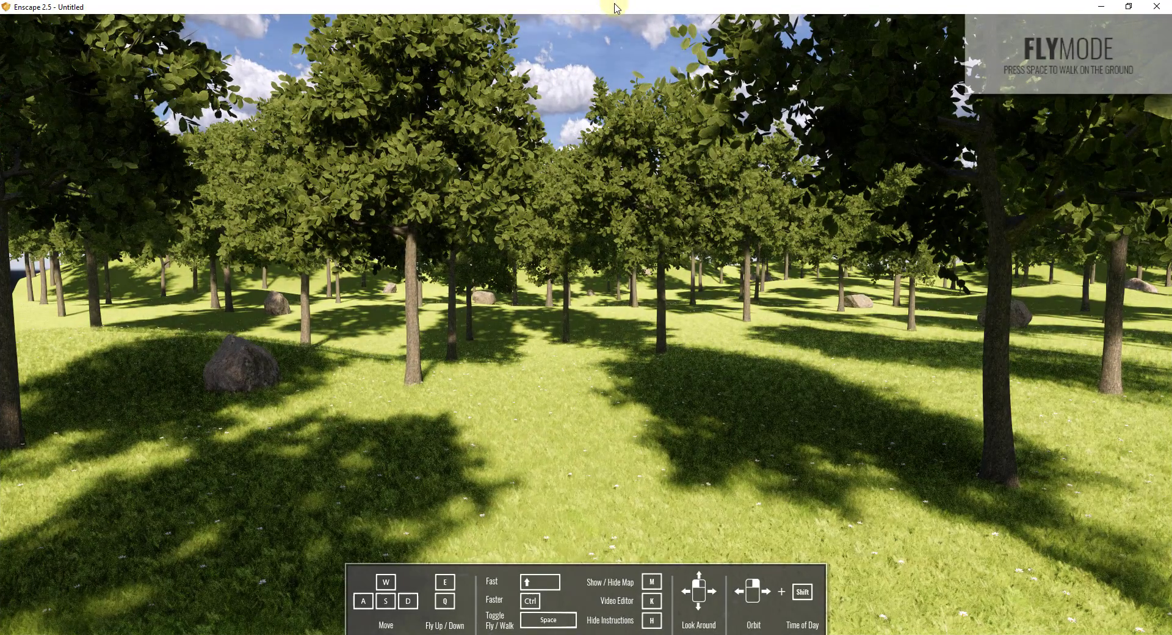
Step: Switch back to SketchUp, set the tree scatter's Spacing X and Spacing Y to 850, and regenerate it
mouse_move(614, 8)
left_mouse_down()
mouse_move(1024, 169)
mouse_move(1171, 169)
left_mouse_up()
scroll(130, 372, "down", 1)
scroll(130, 375, "down", 2)
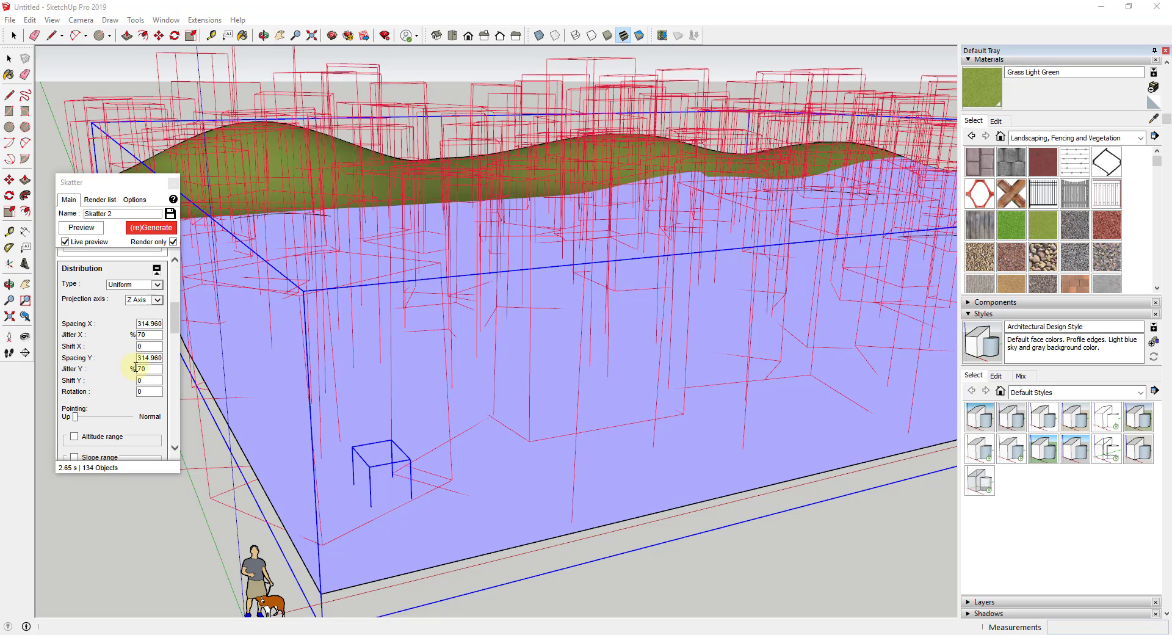
left_click_drag(139, 325, 222, 324)
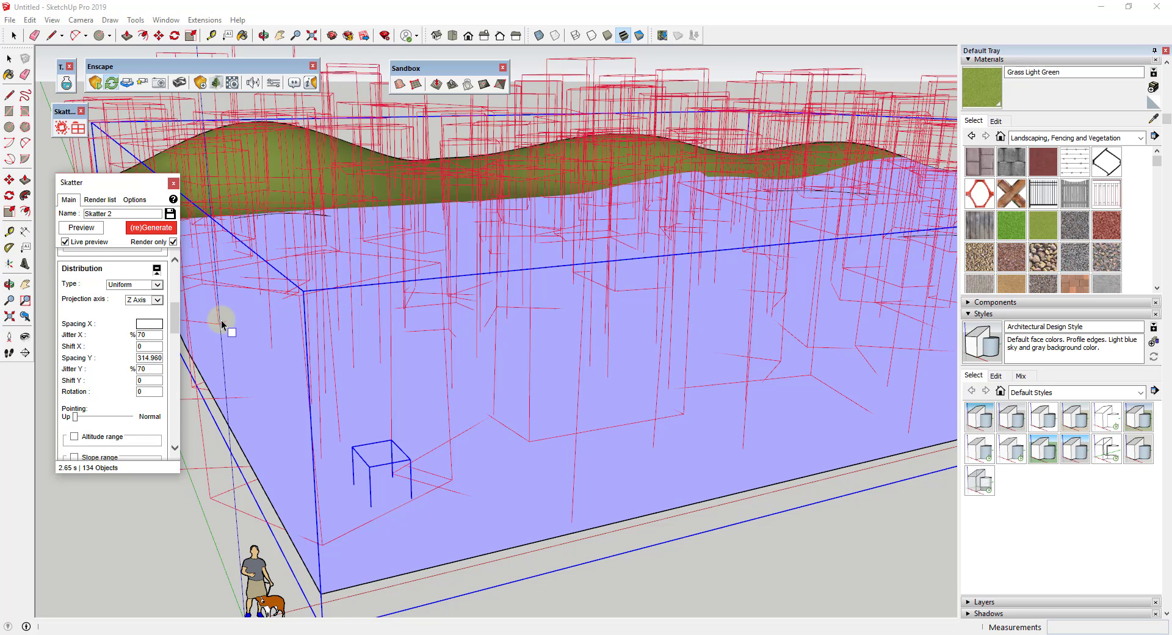
key("Tab")
key("Tab")
key("Tab")
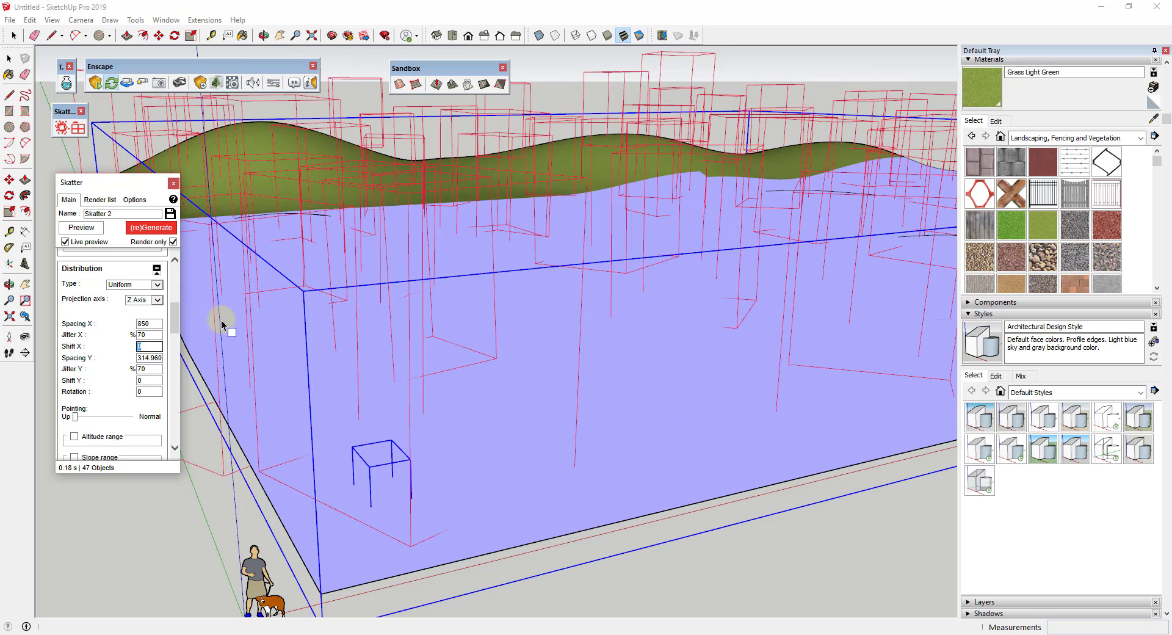
type("850")
key("Return")
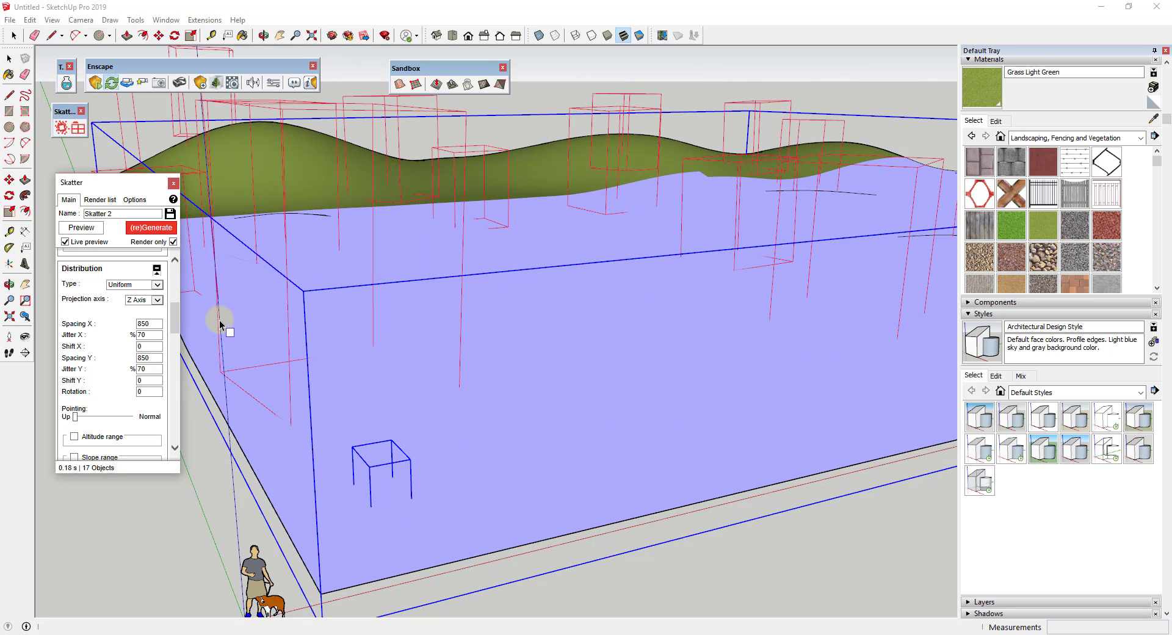
left_click(146, 228)
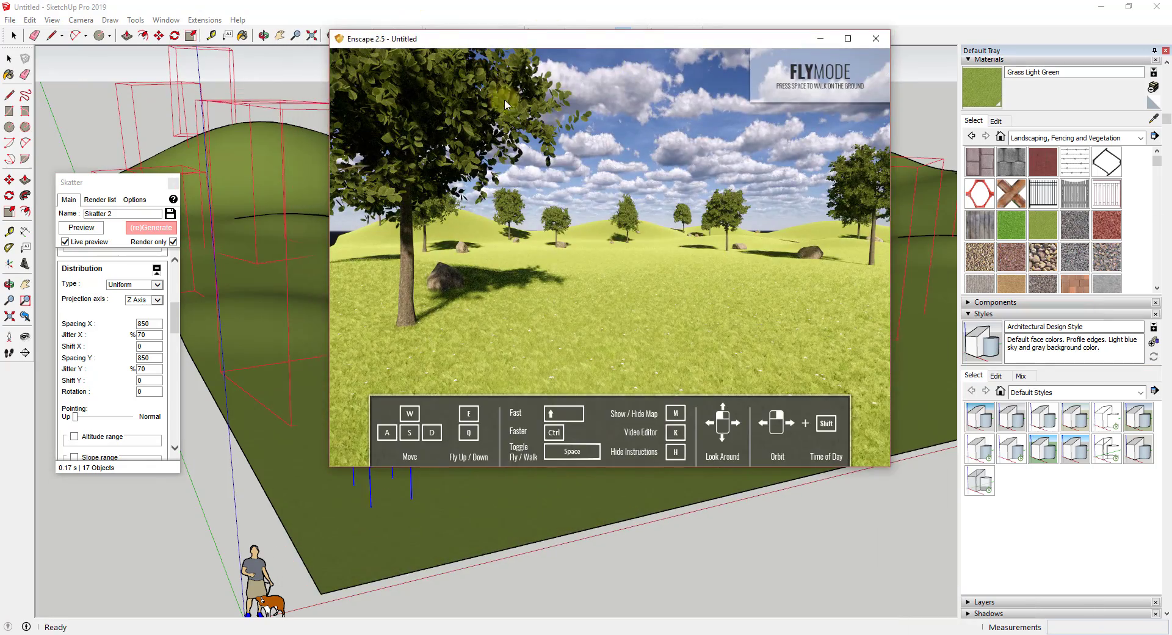
Step: Maximize the Enscape render, inspect the sparser trees on the hills, and shift the time of day towards a lower sun
double_click(641, 40)
left_click_drag(788, 339, 787, 342)
right_click_drag(787, 343, 767, 340, "shift")
left_click_drag(881, 358, 879, 351)
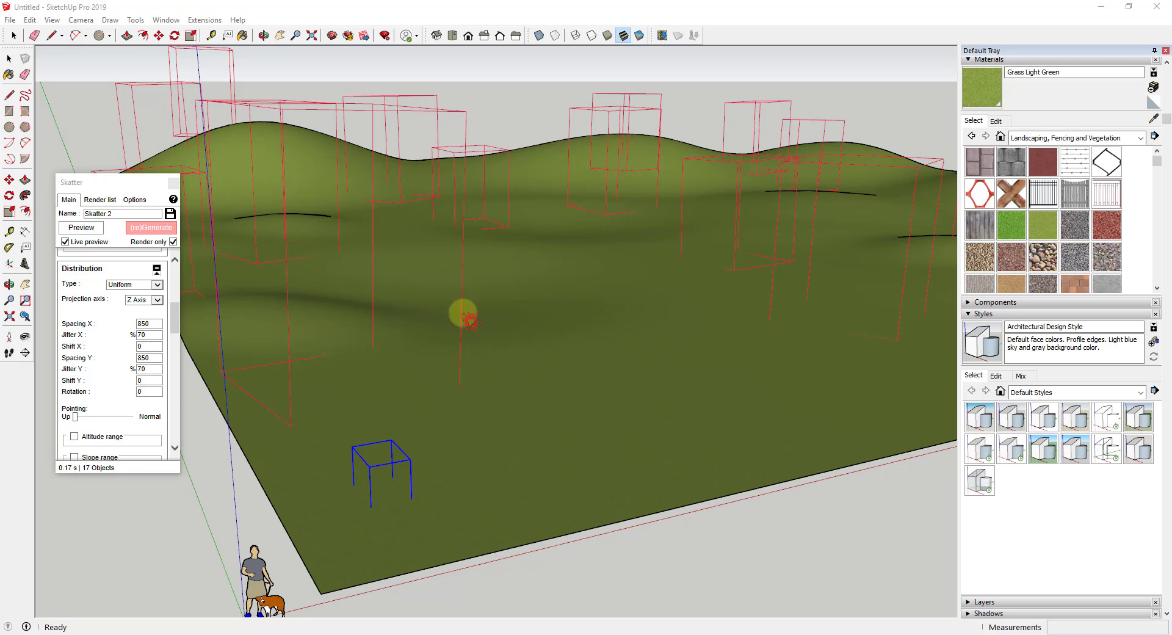
Step: Rename the tree scatter Trees in Skatter and regenerate it
left_click(87, 215)
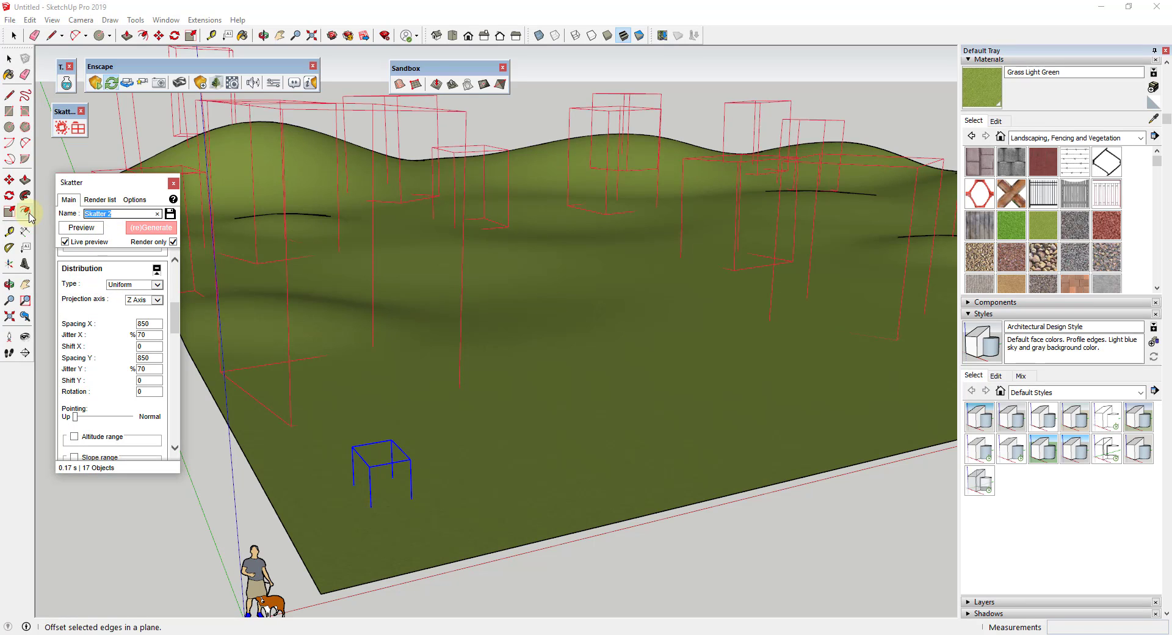
key("ctrl+a")
type("Tr")
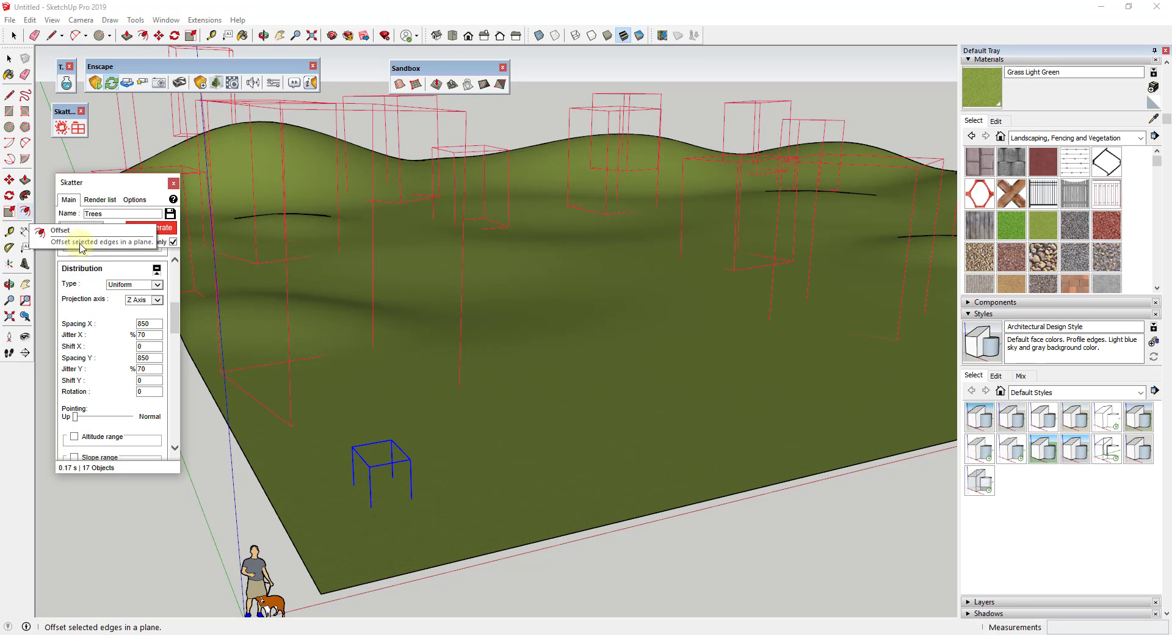
left_click(144, 229)
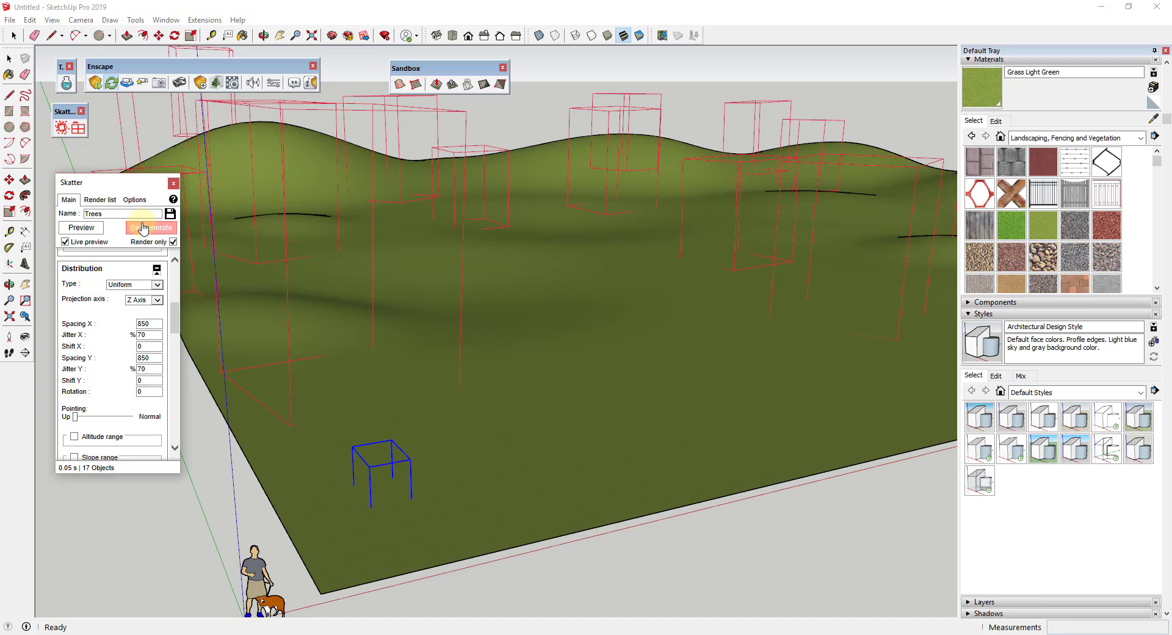
Step: Add another scatter to the render list and load Bushes 01 from the Skatter Library as render-only proxies
left_click(99, 200)
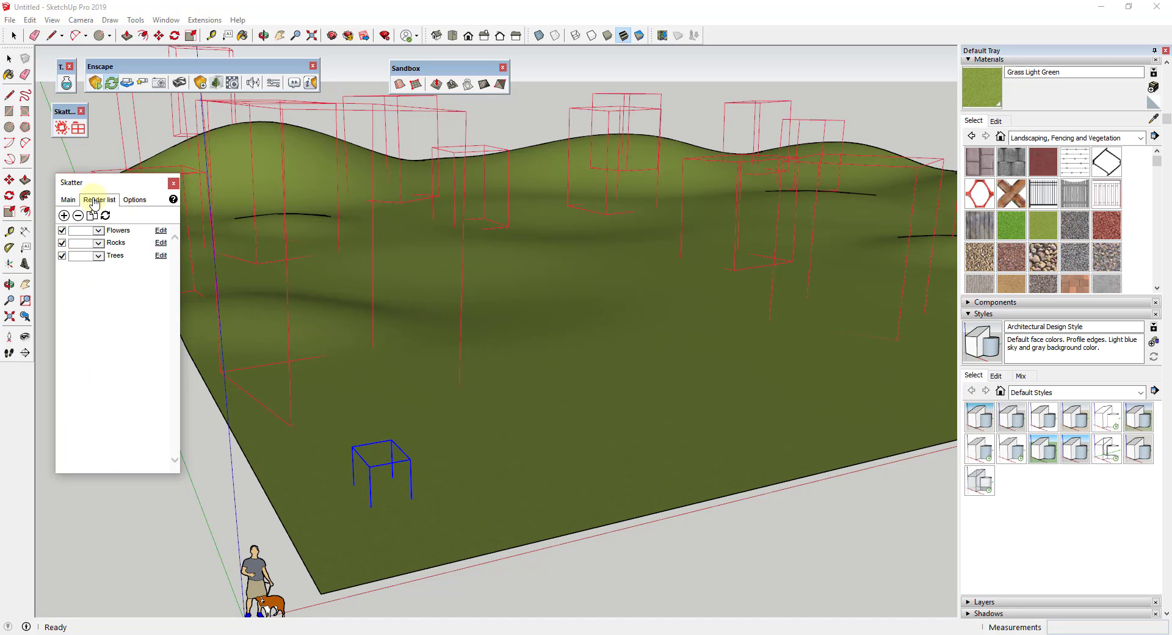
left_click(63, 215)
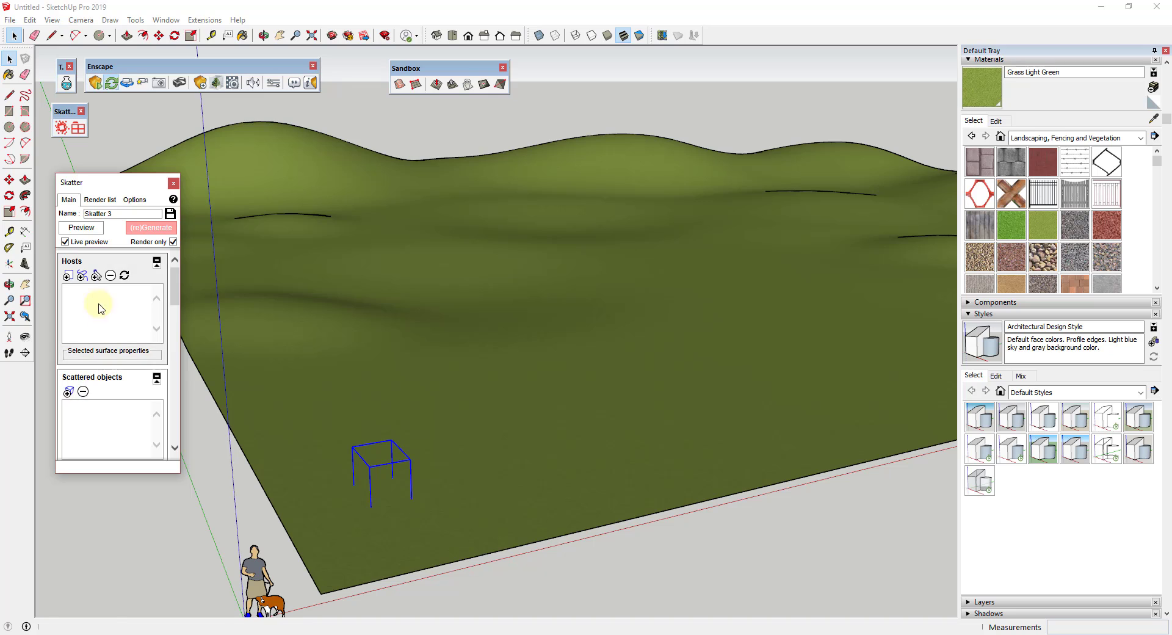
left_click(78, 127)
scroll(537, 305, "down", 4)
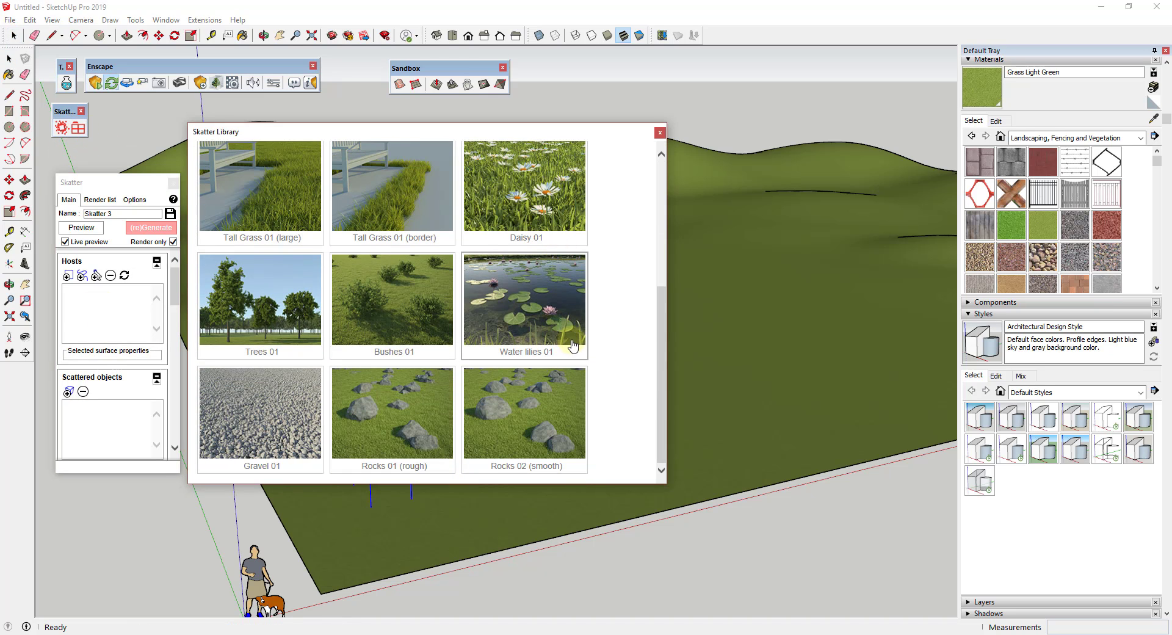
left_click(401, 296)
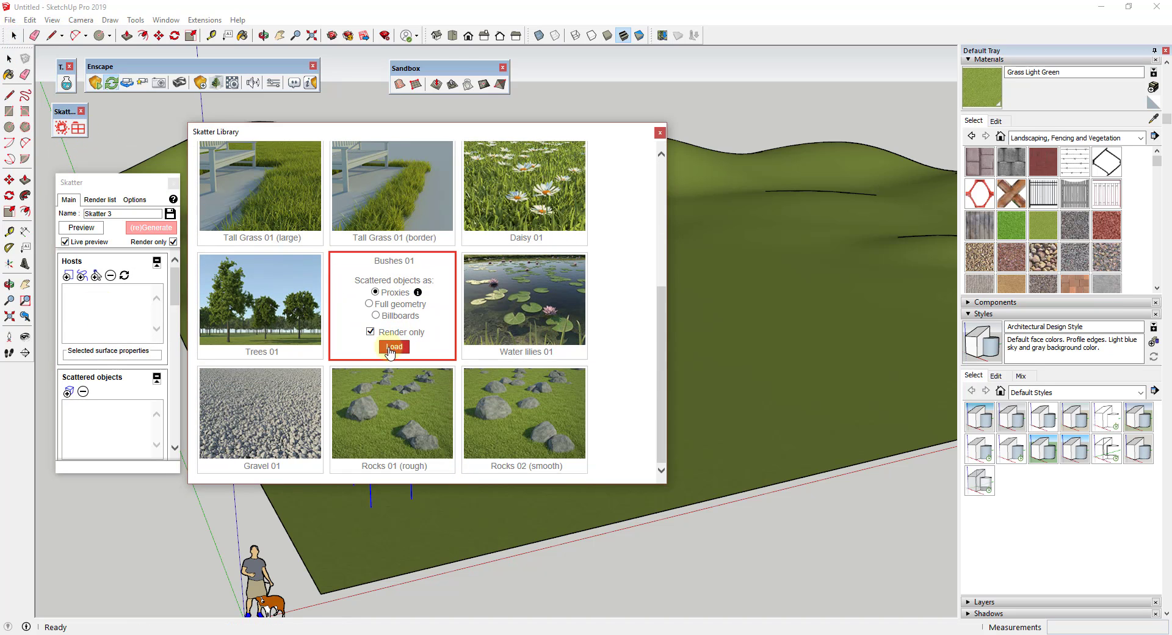
left_click(395, 347)
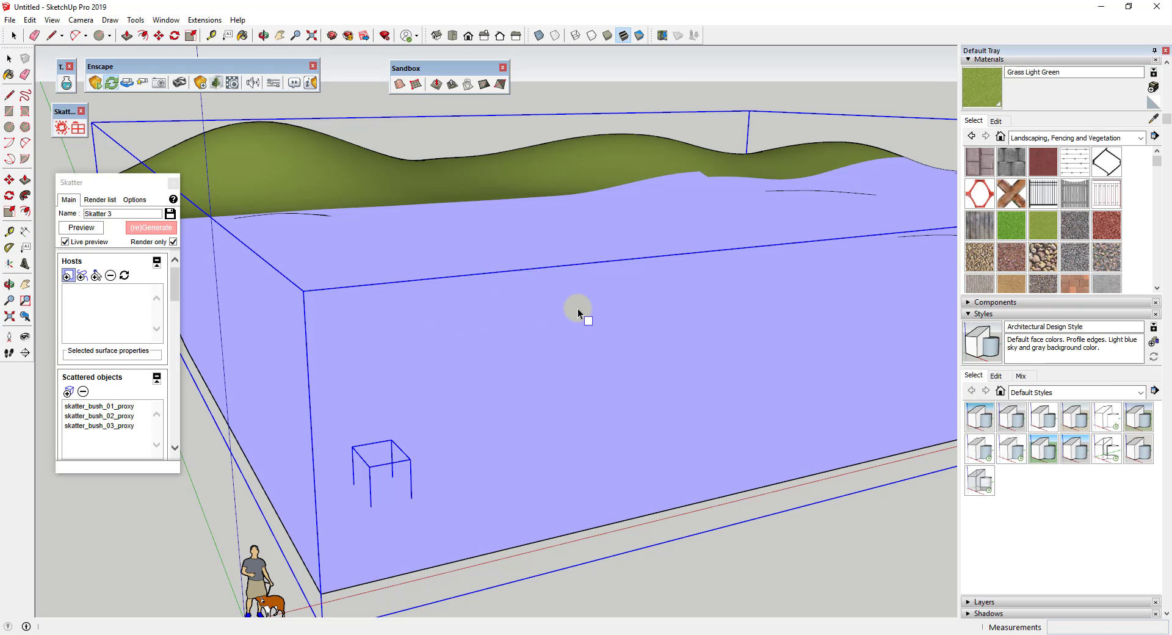
Step: Use the terrain as the bushes' host, set their density to 0.0025 items/unit, and generate the scatter
left_click(603, 319)
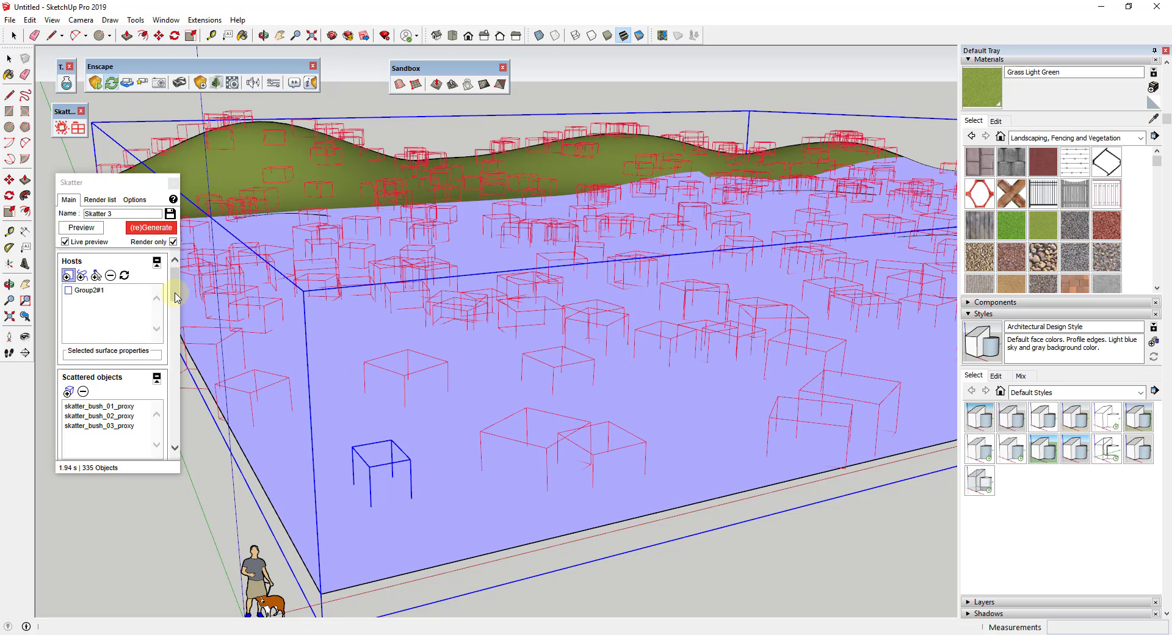
left_click_drag(175, 298, 208, 305)
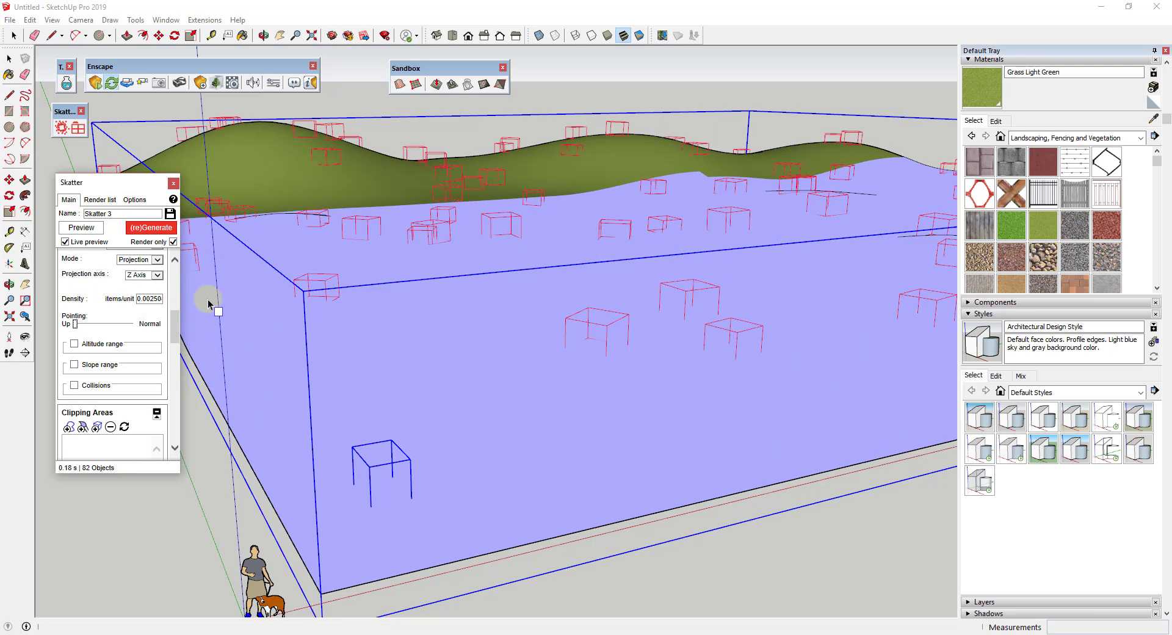
left_click(150, 231)
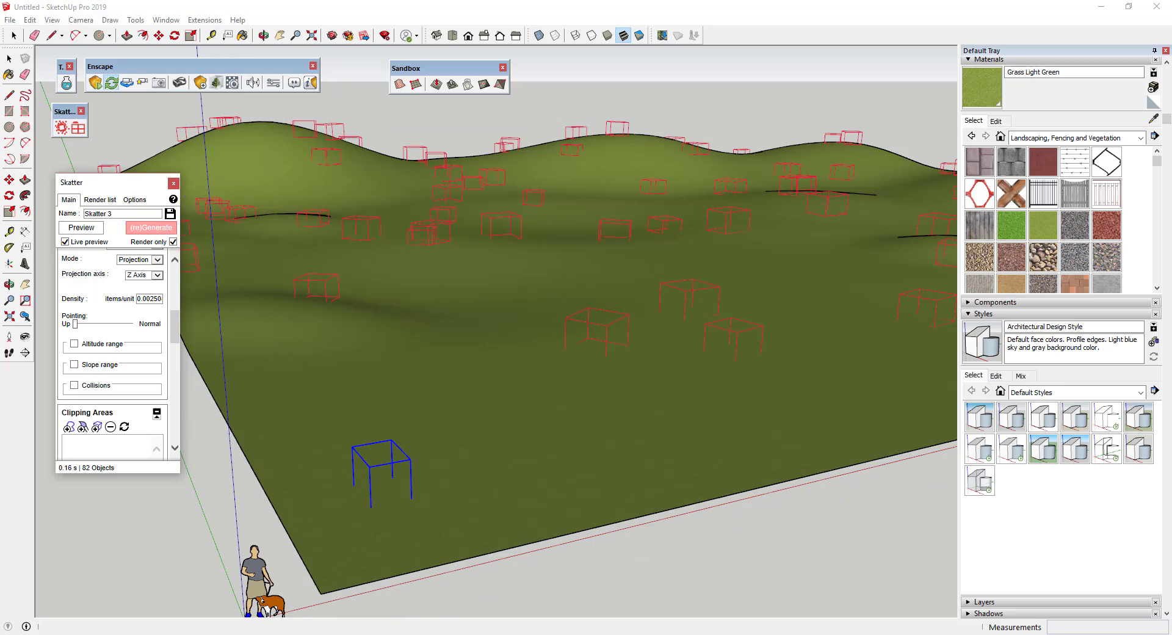
Step: Bring up the Enscape render, maximize it, and fly through the meadow to examine the bushes among the trees and rocks
left_click_drag(794, 632, 670, 110)
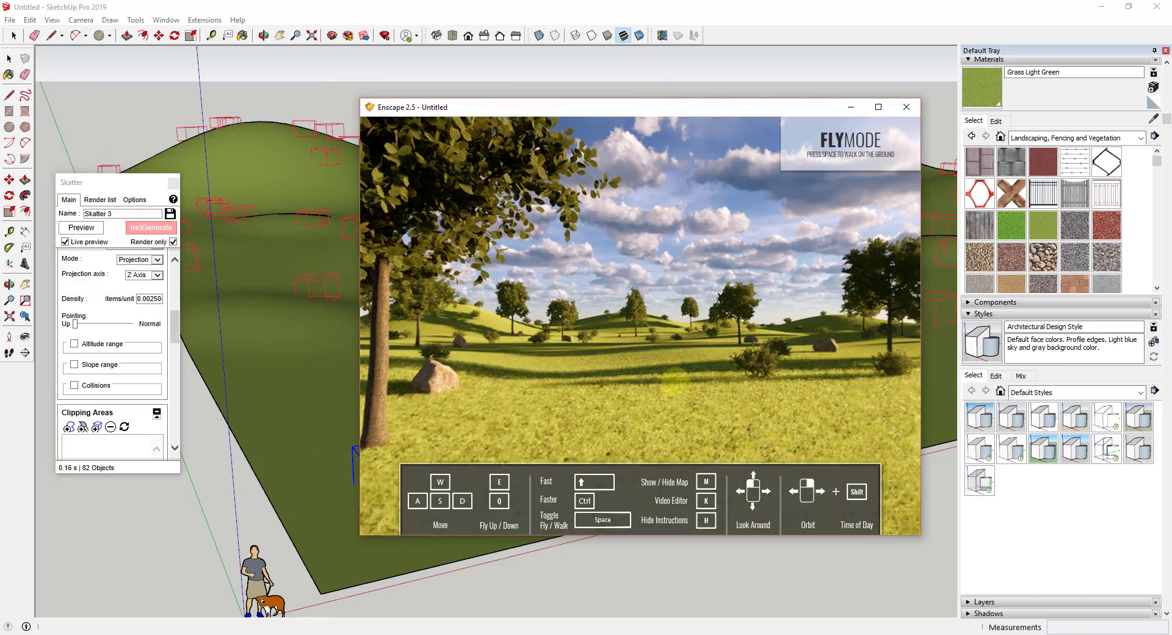
key("w")
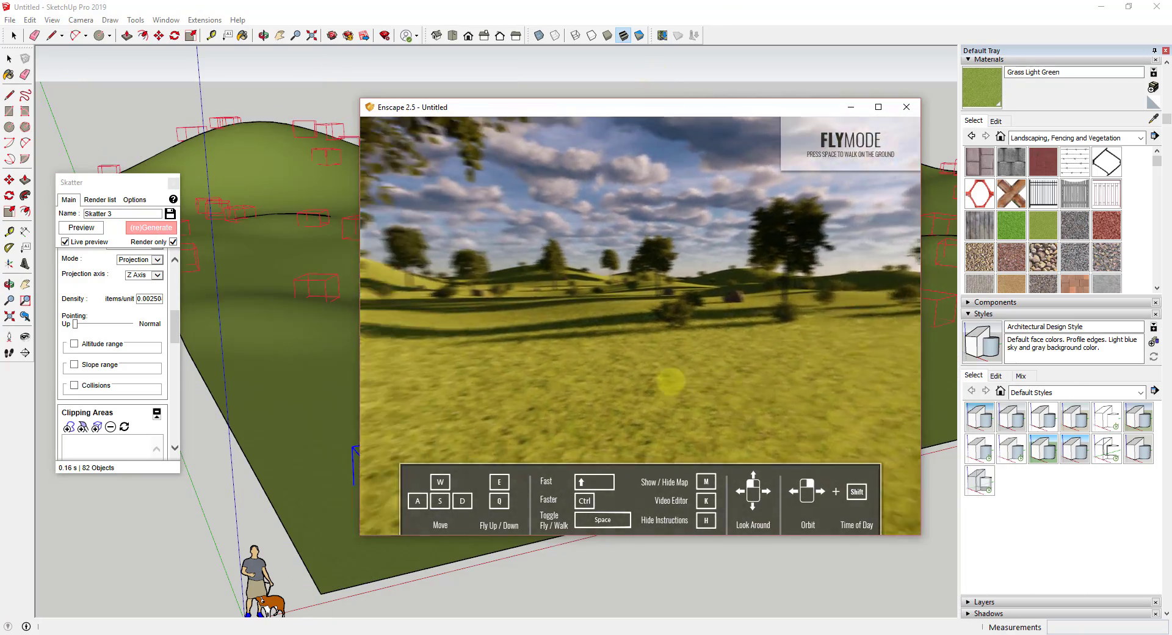
key("w")
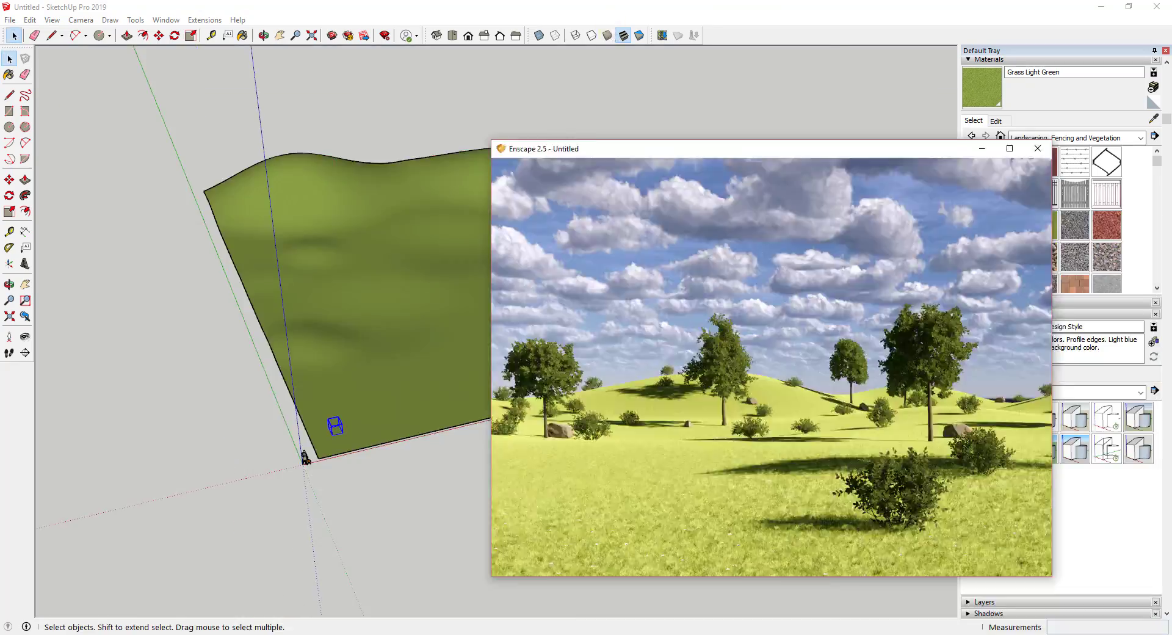
key("super+Up")
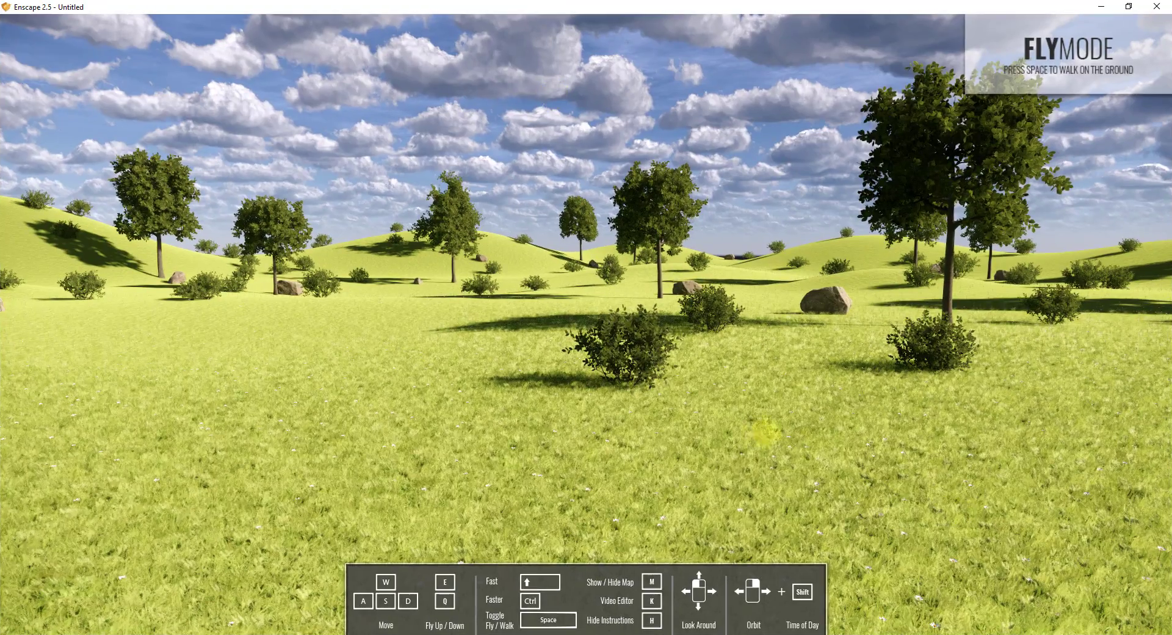
key("w")
left_click_drag(761, 432, 1025, 452)
mouse_move(686, 450)
left_mouse_down()
mouse_move(680, 418)
mouse_move(676, 455)
left_mouse_up()
key("w")
Step: Shift the time of day to warm, low sunlight and render an image framed with the large bush in the foreground
right_click_drag(676, 454, 732, 455, "shift")
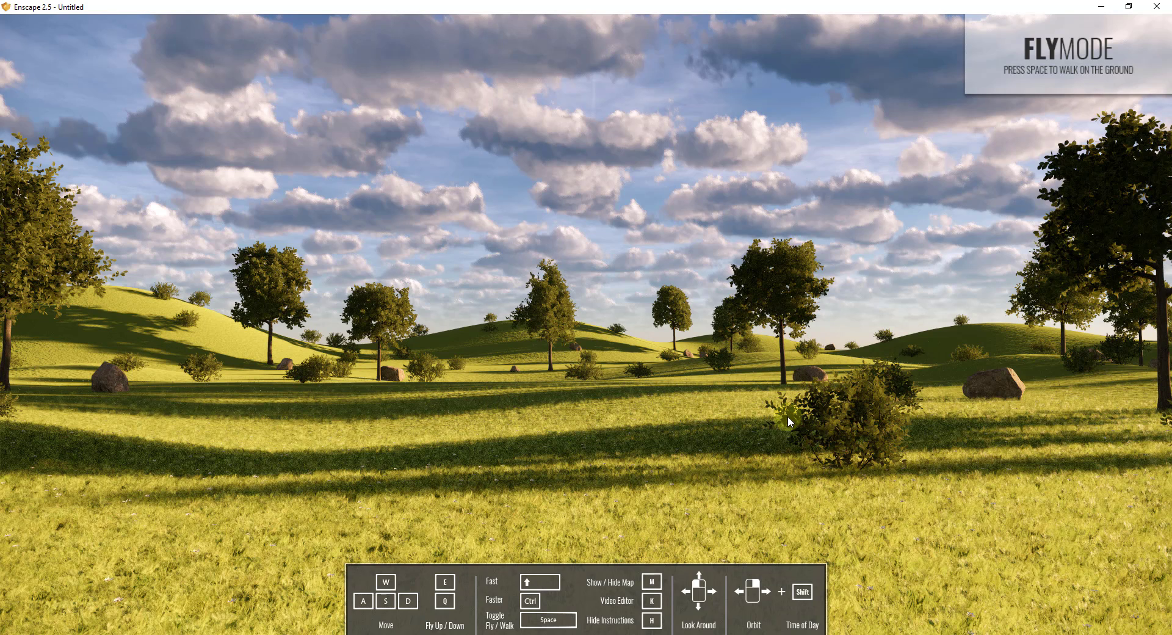
left_click_drag(687, 440, 684, 441)
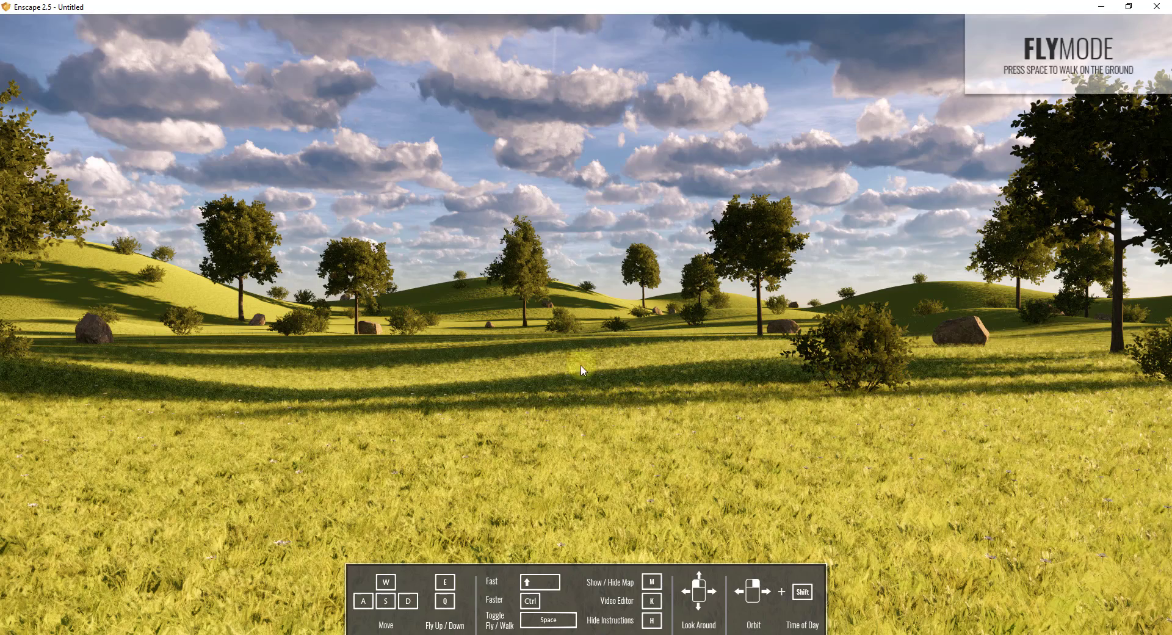
left_click_drag(581, 370, 475, 334)
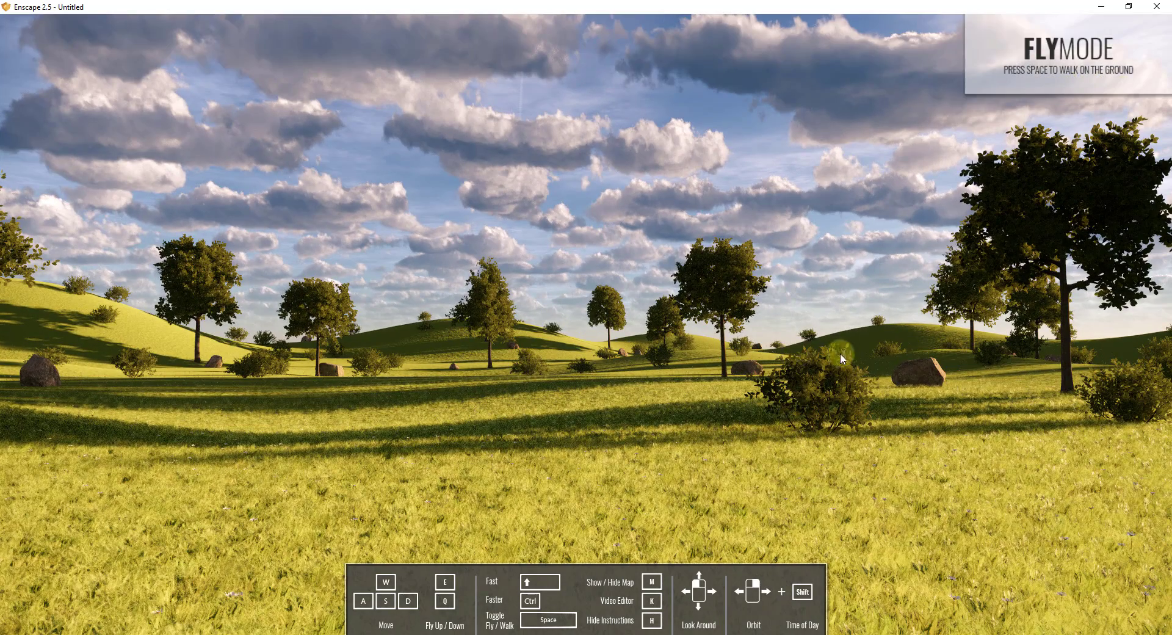
left_click_drag(792, 389, 799, 368)
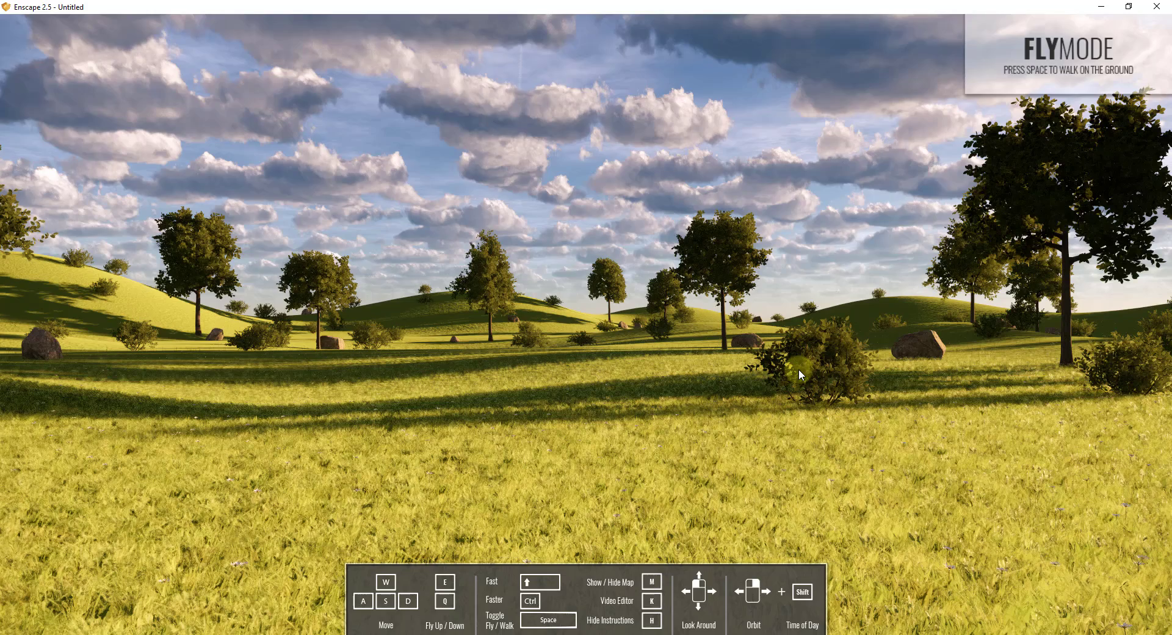
key("F11")
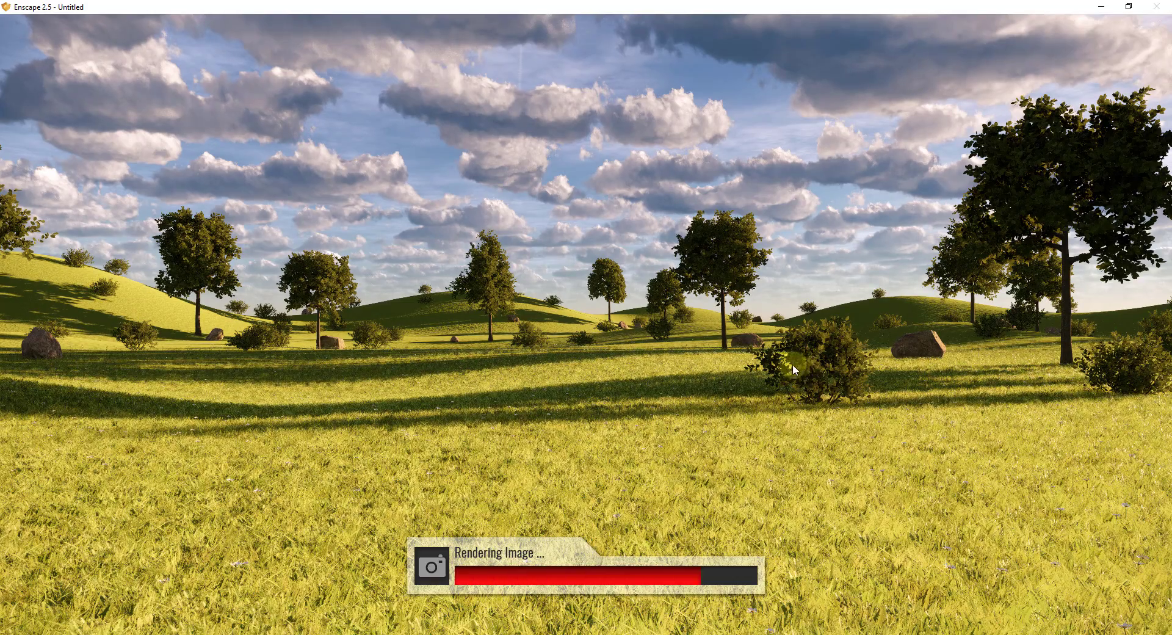